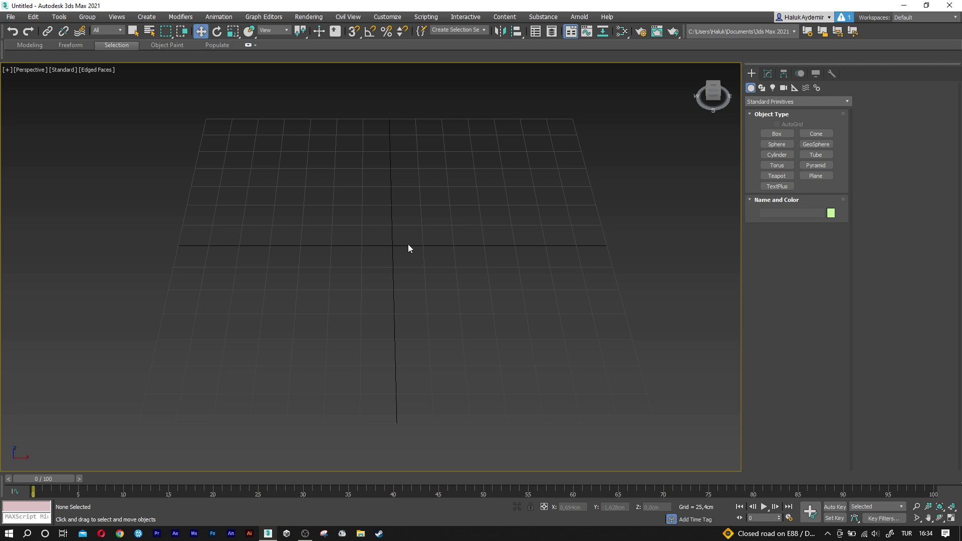
Create a box 75 cm long, 110 cm wide and 75 cm high.
{"action": "left_click", "coordinate": [780, 134]}
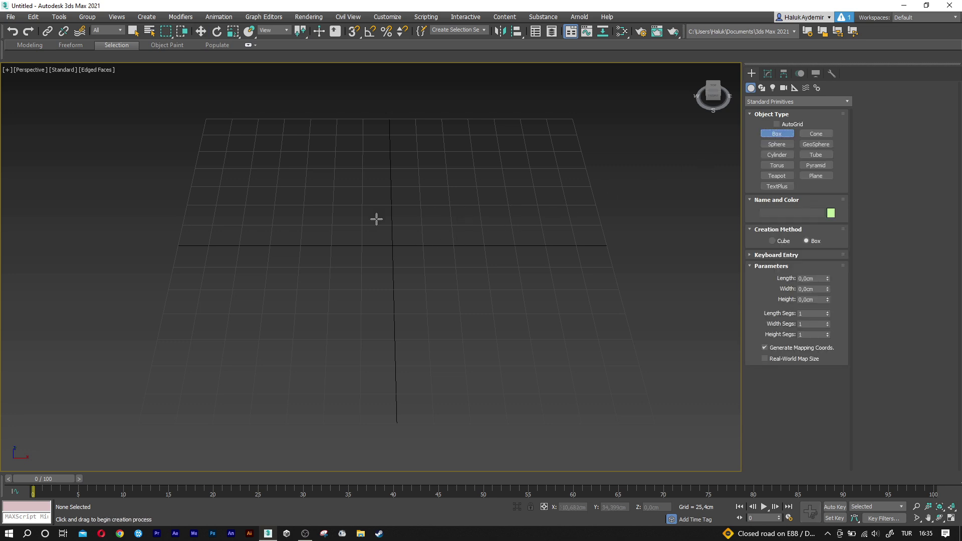
{"action": "left_click_drag", "start_coordinate": [346, 223], "coordinate": [453, 269]}
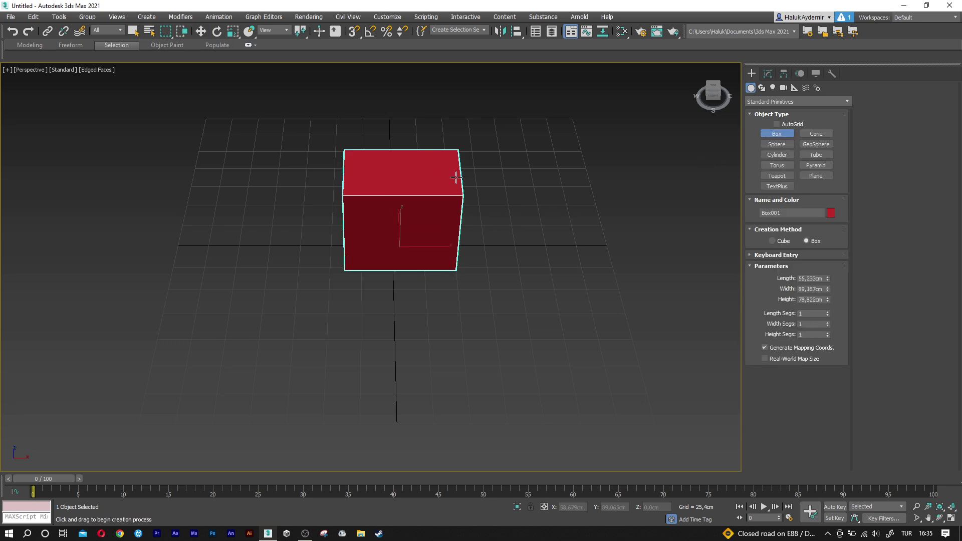
{"action": "left_click", "coordinate": [456, 179]}
{"action": "type", "text": "5"}
{"action": "key", "text": "Tab"}
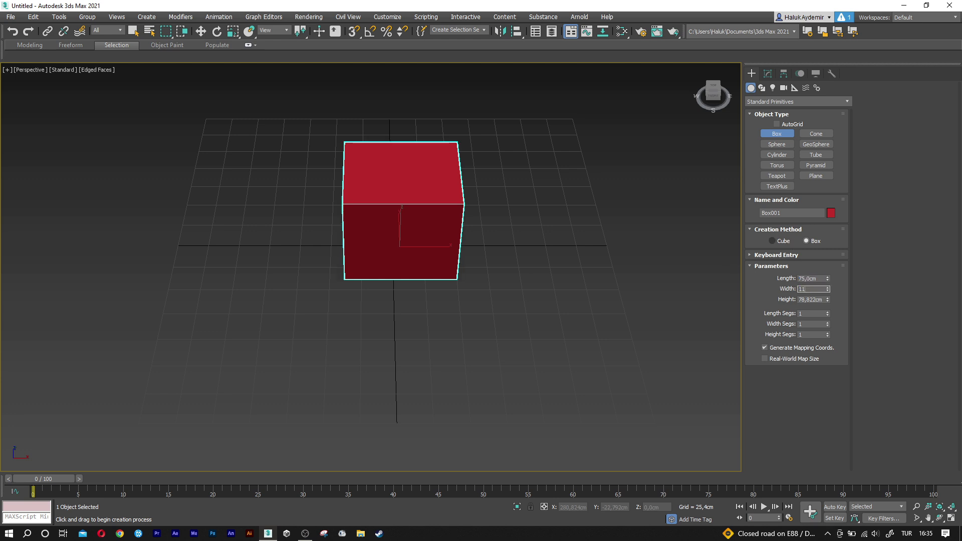
{"action": "key", "text": "Tab"}
{"action": "type", "text": "75"}
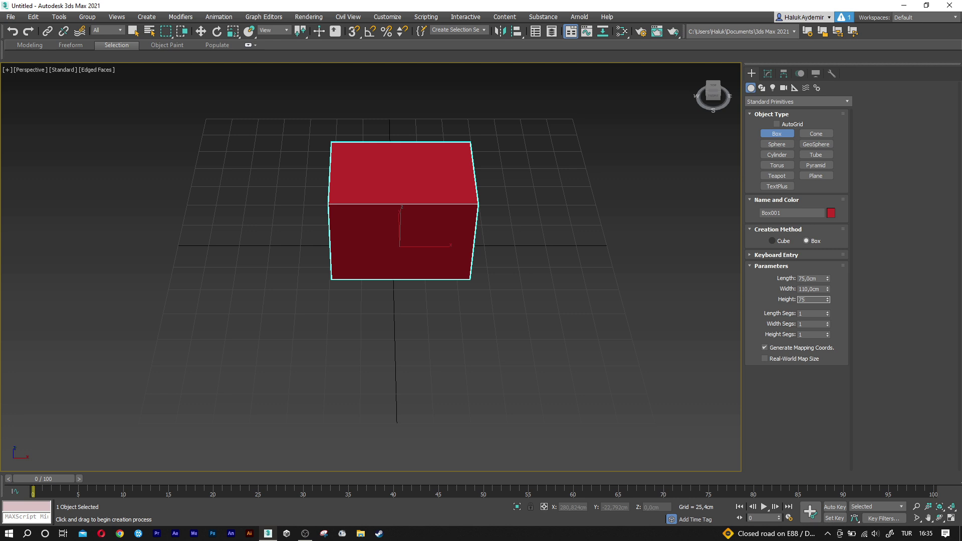
Colour the box light green.
{"action": "left_click", "coordinate": [830, 213]}
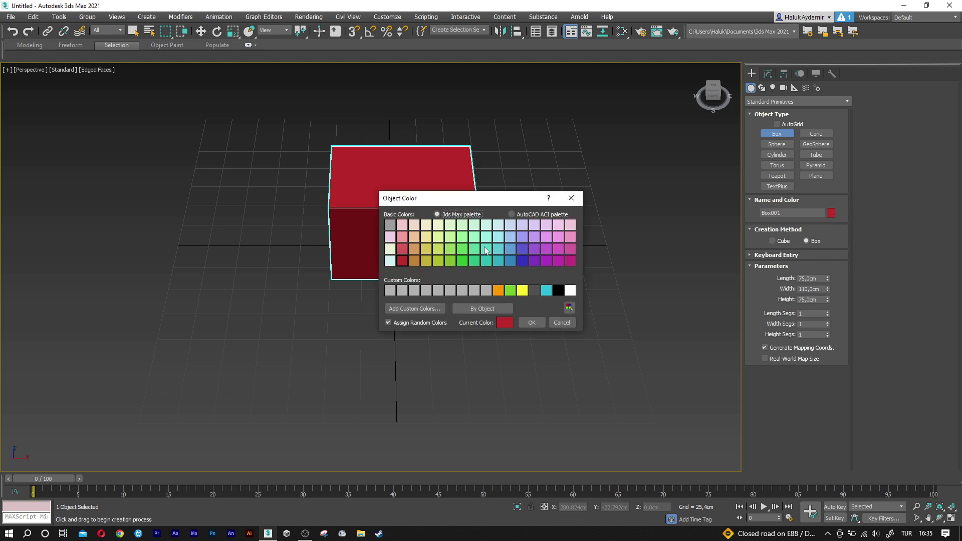
{"action": "left_click", "coordinate": [462, 238]}
{"action": "left_click", "coordinate": [532, 322]}
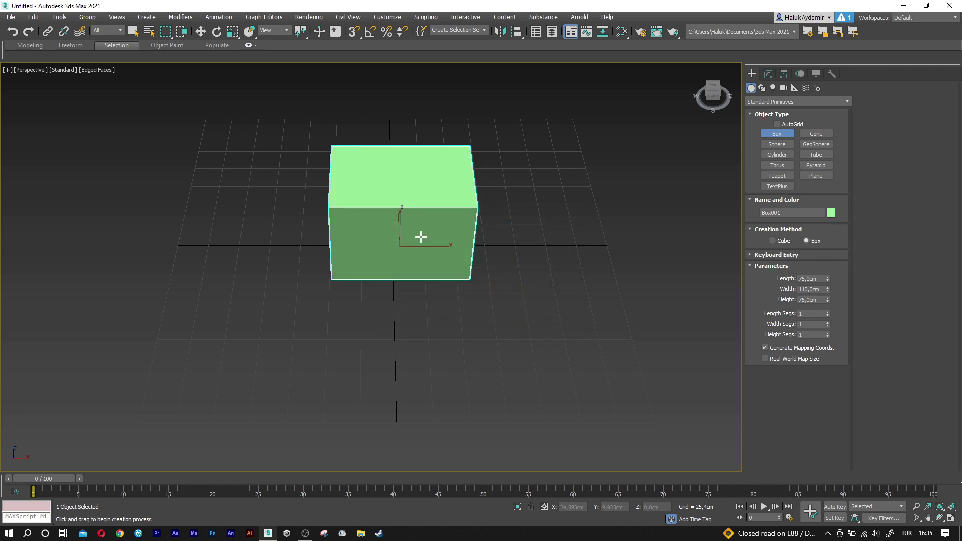
{"action": "scroll", "coordinate": [410, 228], "scroll_direction": "up", "scroll_amount": 3}
Add an Edit Poly modifier and select the box's top and bottom front edges.
{"action": "key", "text": "w"}
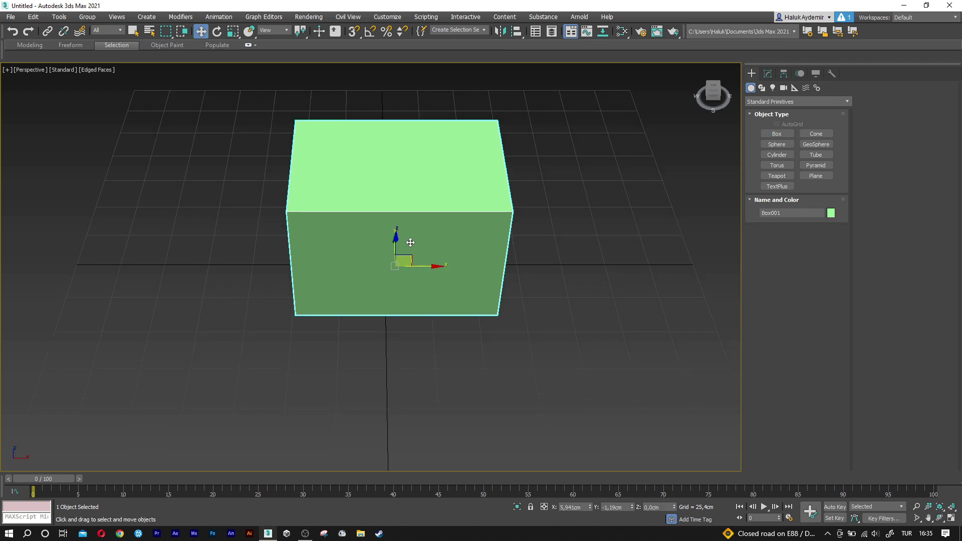
{"action": "left_click", "coordinate": [767, 74]}
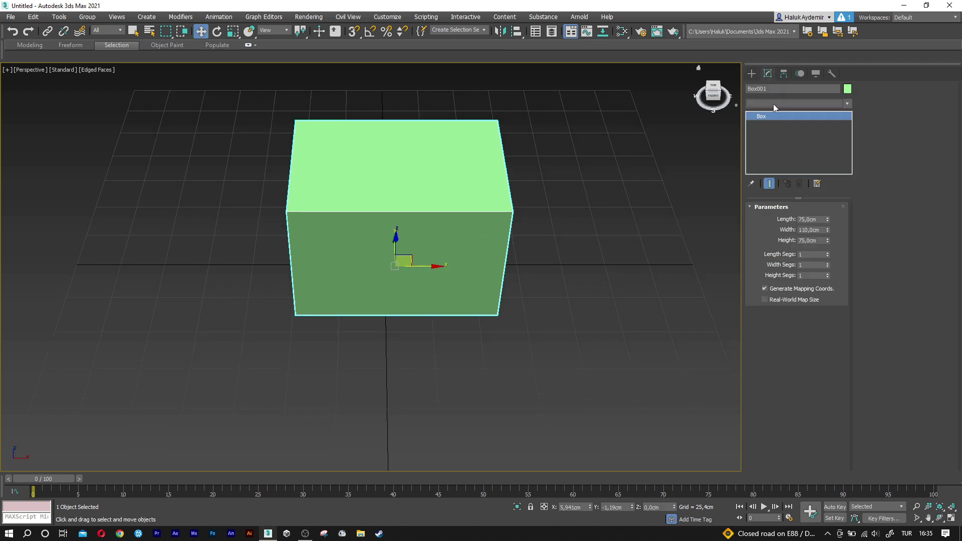
{"action": "left_click", "coordinate": [773, 104]}
{"action": "left_click", "coordinate": [773, 138]}
{"action": "left_click", "coordinate": [782, 288]}
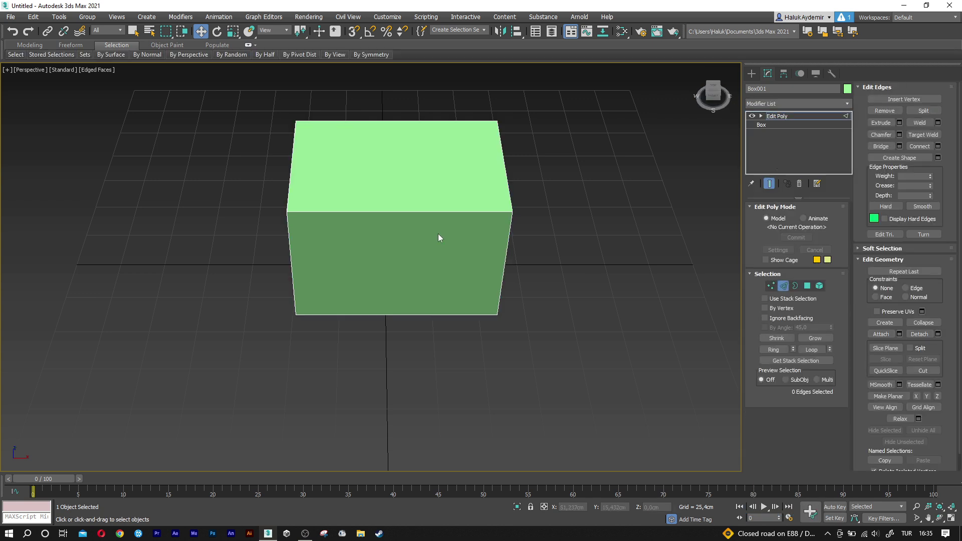
{"action": "left_click", "coordinate": [415, 213]}
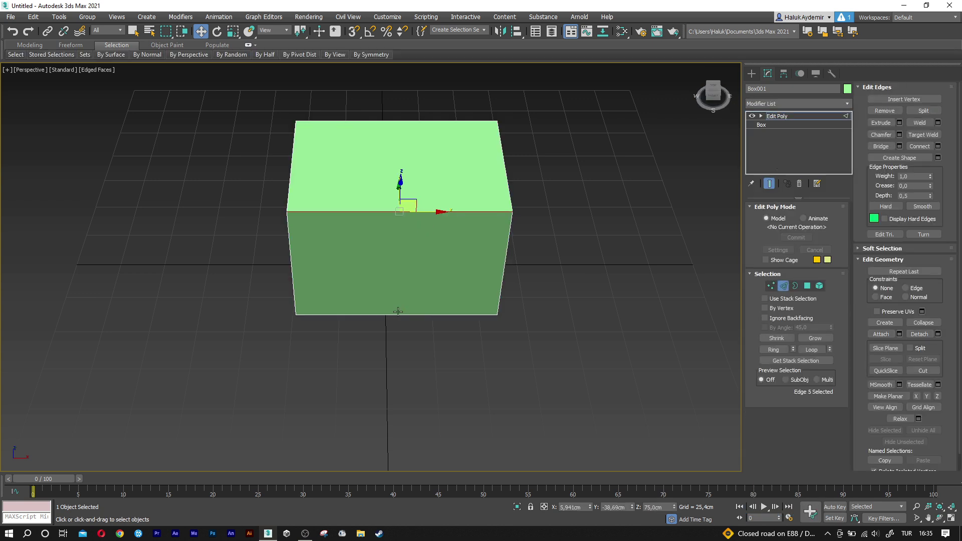
{"action": "left_click", "coordinate": [398, 313], "text": "ctrl"}
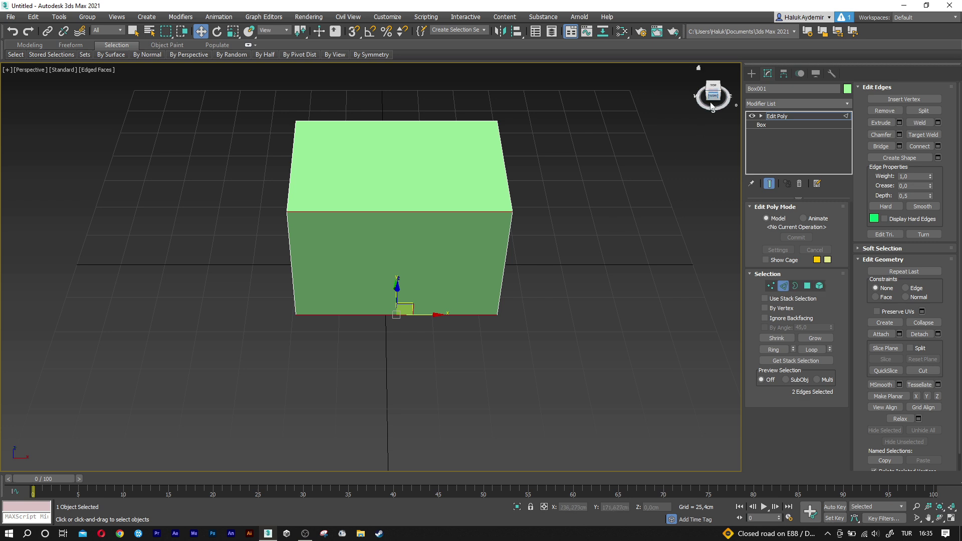
In Front view, connect the two edges with a vertical centre edge.
{"action": "left_click", "coordinate": [711, 102]}
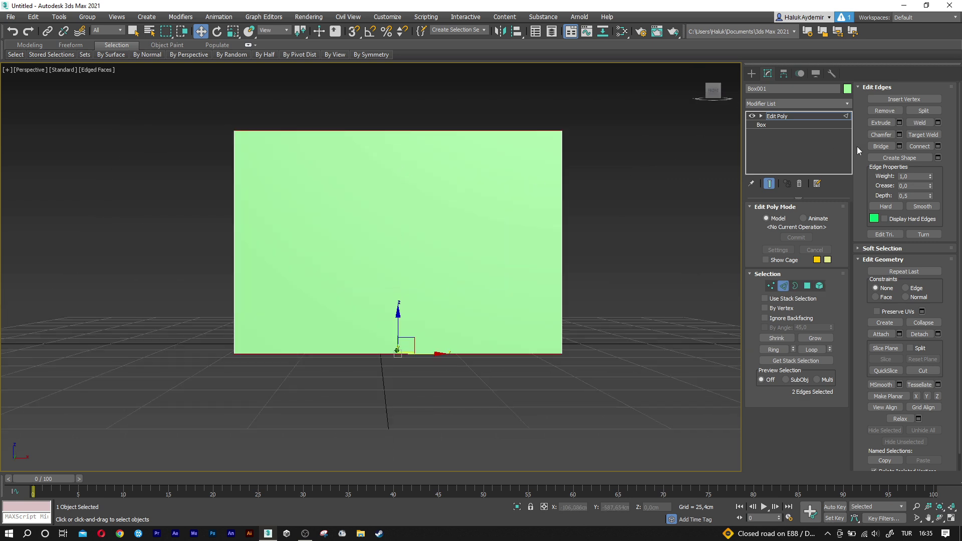
{"action": "left_click", "coordinate": [937, 145]}
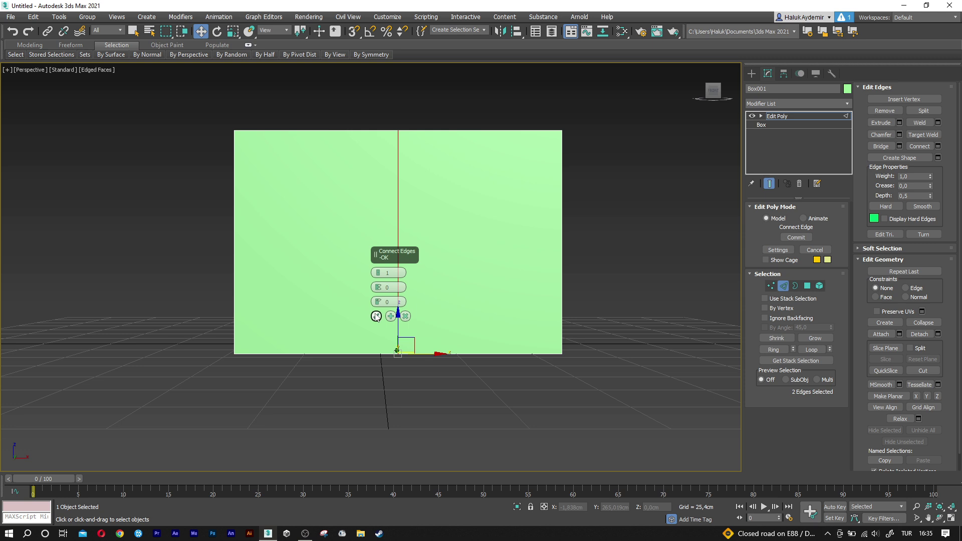
{"action": "left_click", "coordinate": [376, 316]}
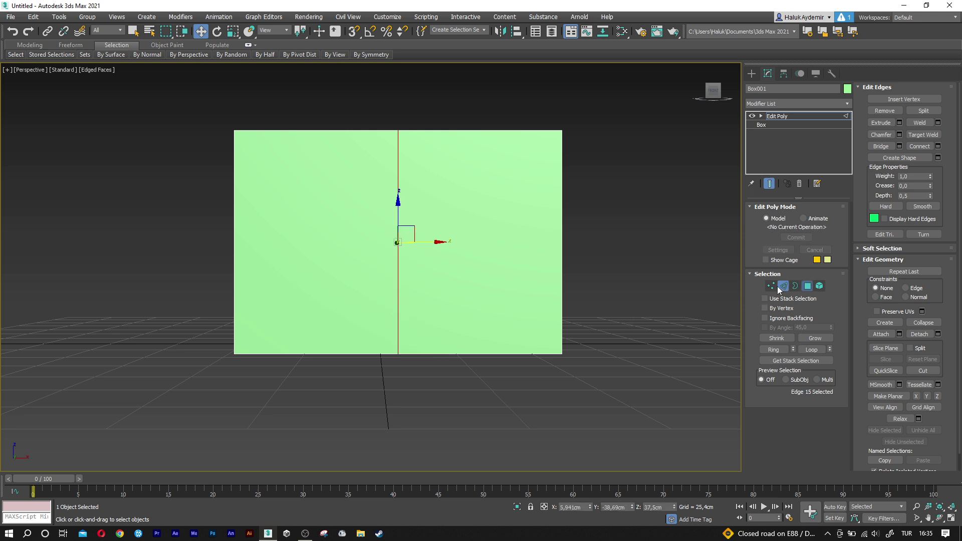
{"action": "left_click", "coordinate": [807, 286]}
Inset both front-face halves by 3 cm, By Polygon.
{"action": "left_click", "coordinate": [473, 236]}
{"action": "left_click", "coordinate": [308, 232], "text": "ctrl"}
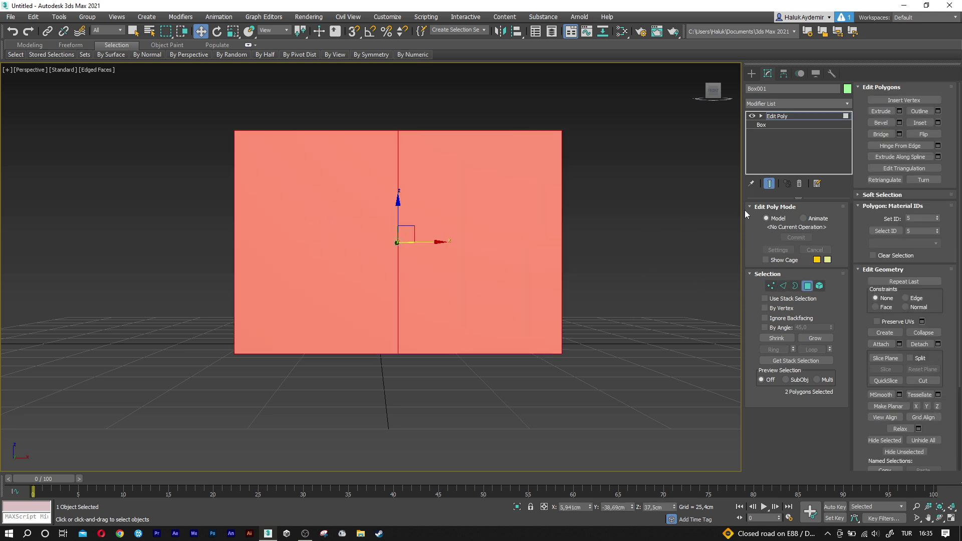
{"action": "left_click", "coordinate": [937, 122]}
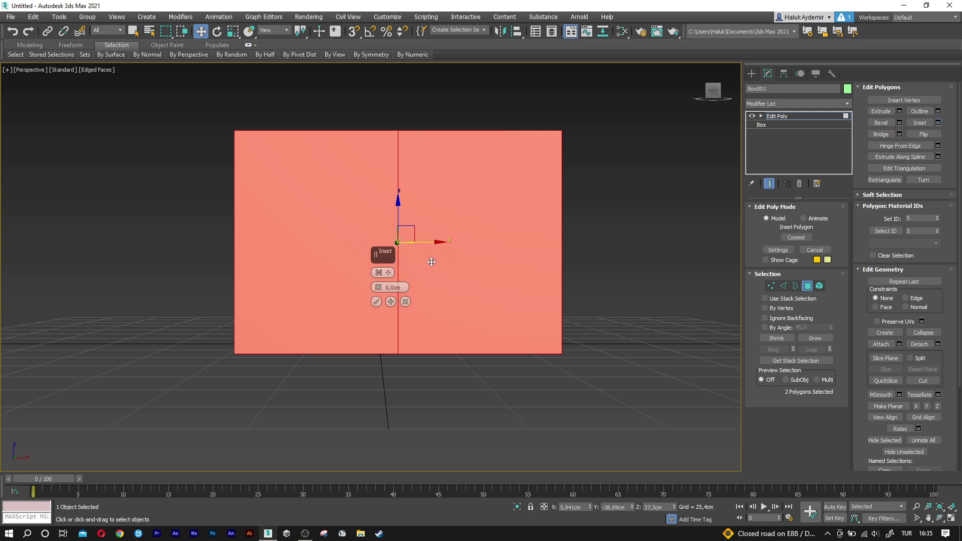
{"action": "left_click", "coordinate": [386, 273]}
{"action": "left_click", "coordinate": [403, 289]}
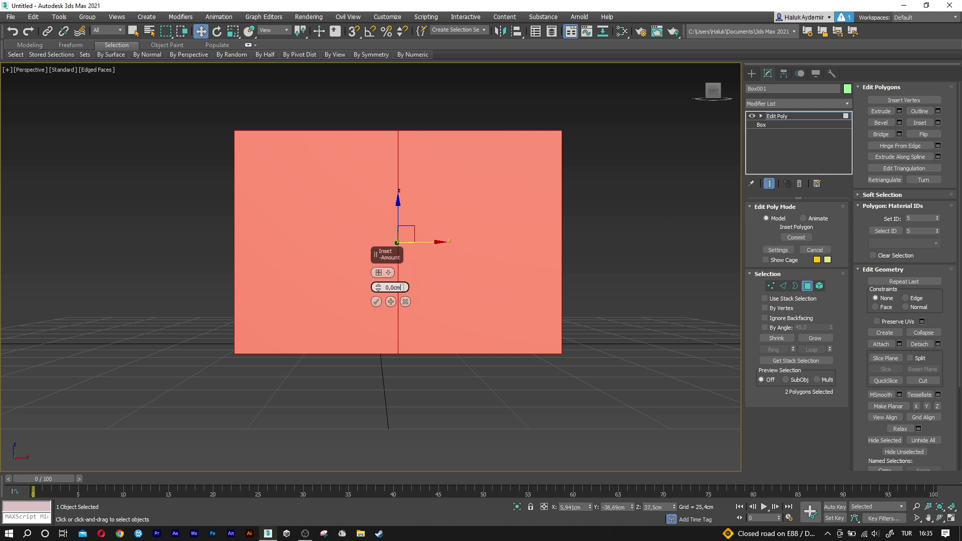
{"action": "type", "text": "3"}
{"action": "key", "text": "Return"}
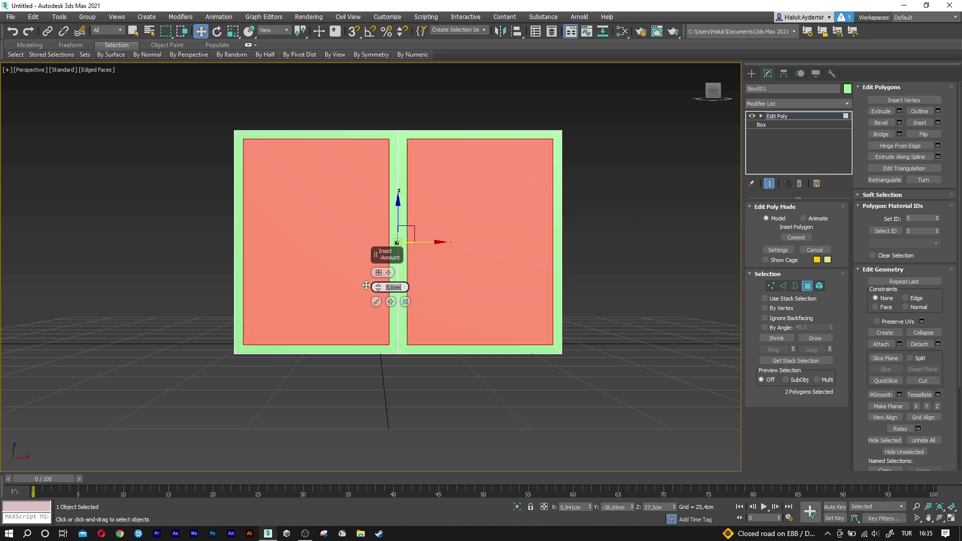
{"action": "left_click", "coordinate": [376, 302]}
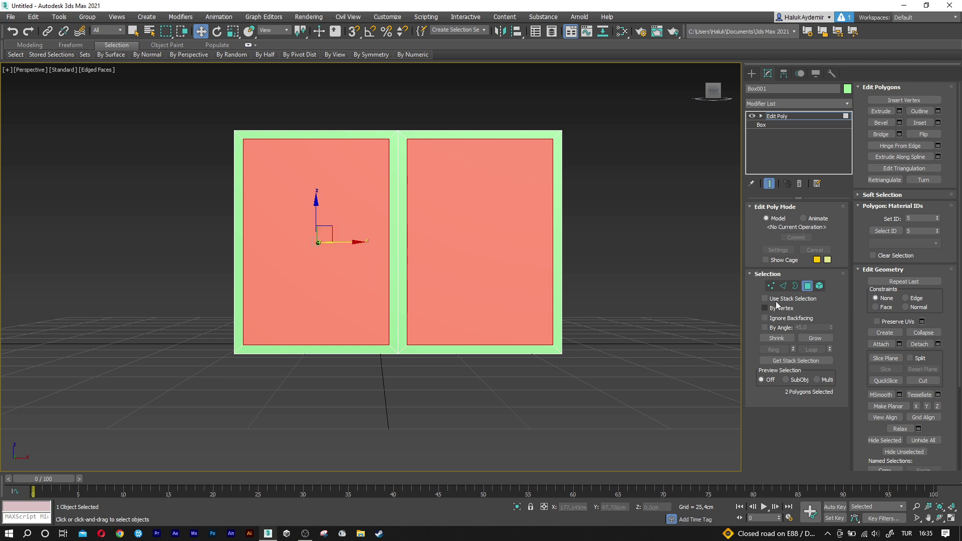
Scale the four vertices beside the centre seam inward to narrow the divider.
{"action": "left_click", "coordinate": [772, 288]}
{"action": "left_click", "coordinate": [389, 139]}
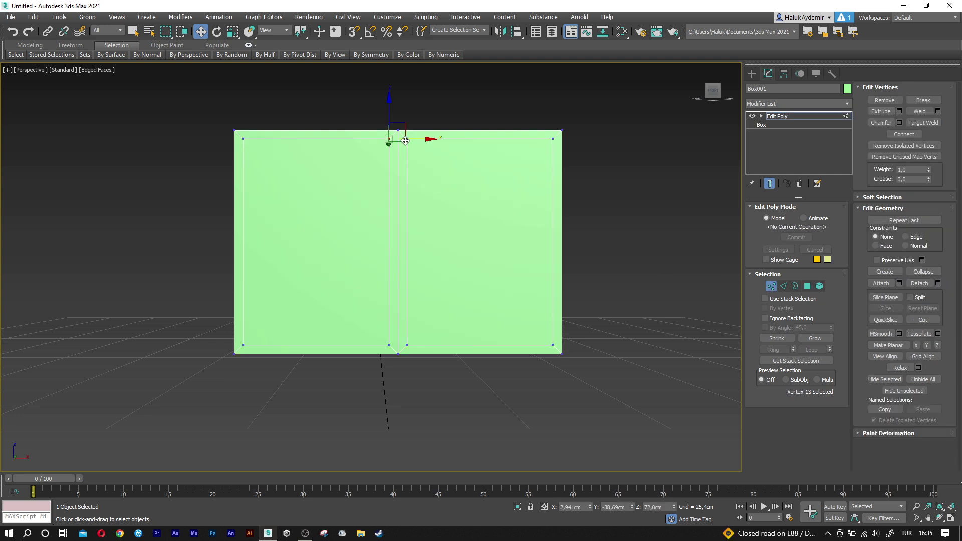
{"action": "left_click", "coordinate": [389, 344], "text": "ctrl"}
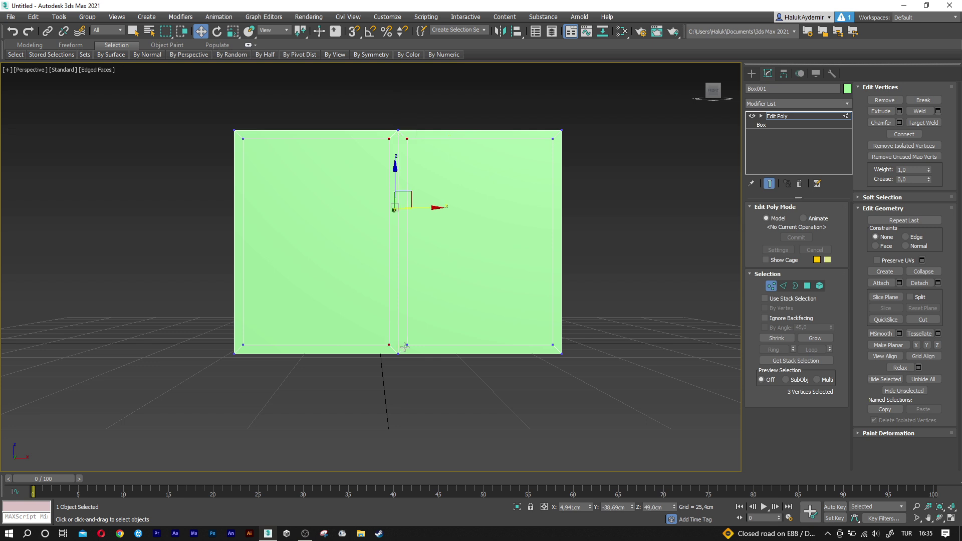
{"action": "left_click", "coordinate": [406, 344], "text": "ctrl"}
{"action": "key", "text": "r"}
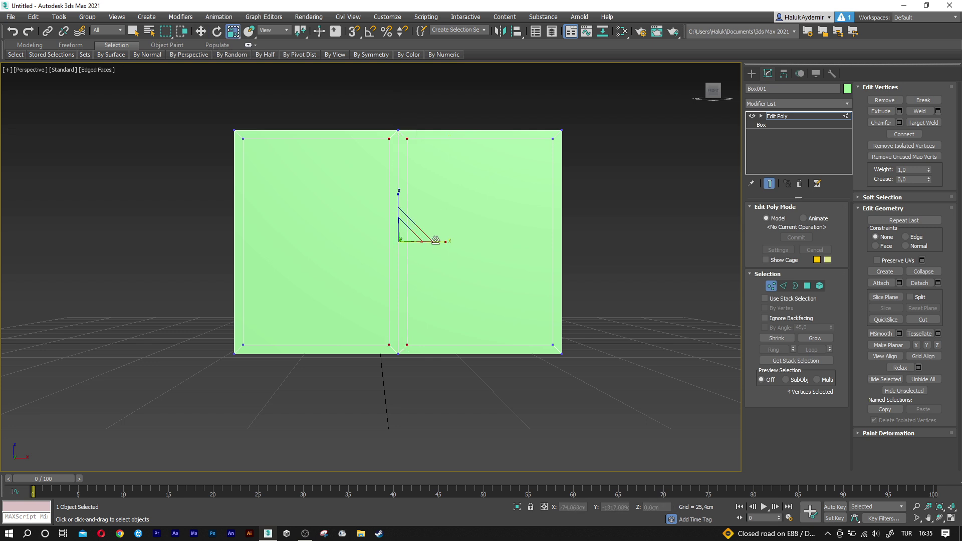
{"action": "left_click_drag", "start_coordinate": [438, 240], "coordinate": [400, 238]}
{"action": "key", "text": "w"}
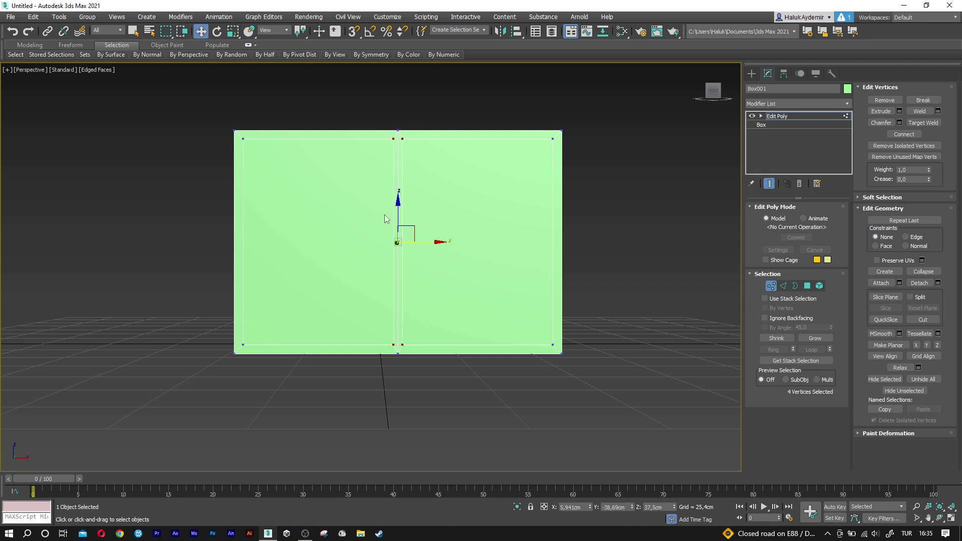
{"action": "scroll", "coordinate": [381, 235], "scroll_direction": "up", "scroll_amount": 2}
{"action": "middle_click_drag", "start_coordinate": [380, 229], "coordinate": [380, 235]}
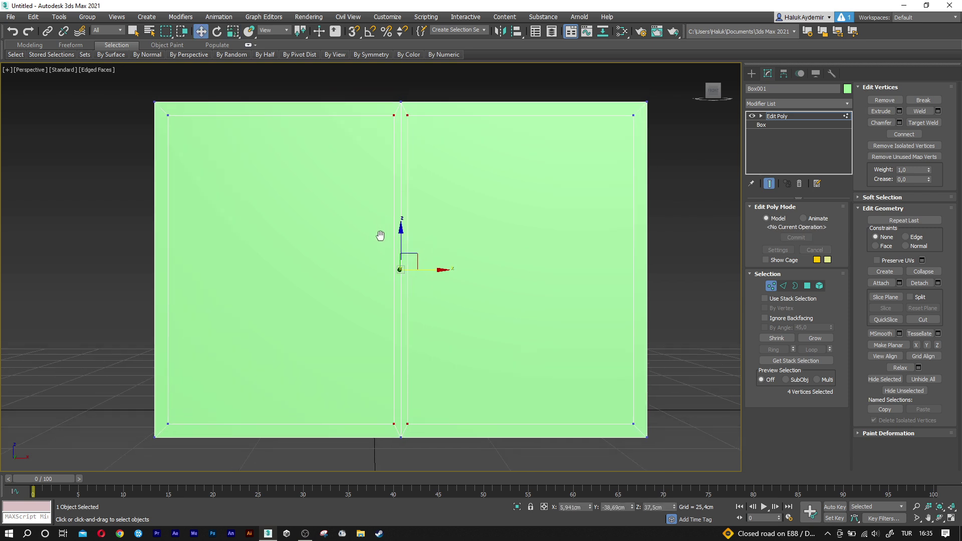
Inset the two inner door panels again by 2 cm.
{"action": "left_click", "coordinate": [807, 286]}
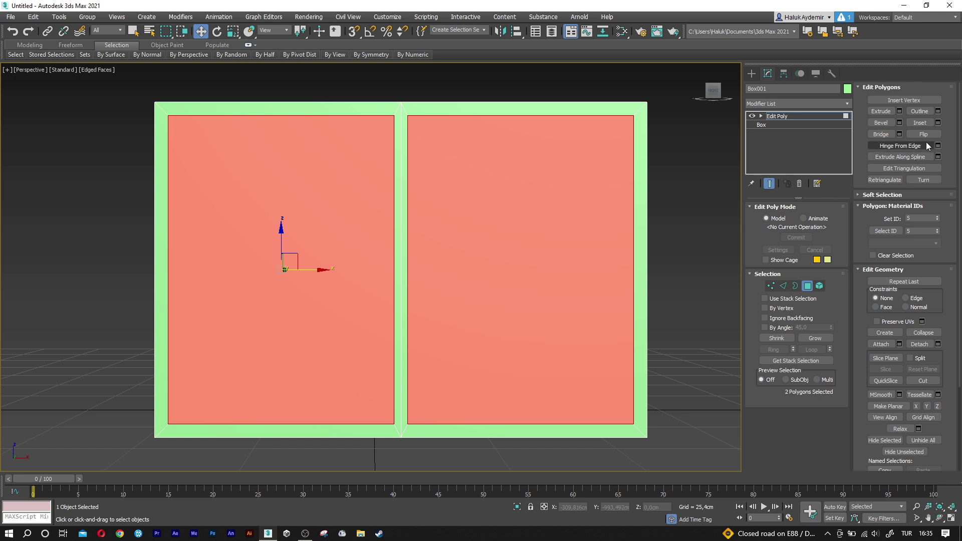
{"action": "left_click", "coordinate": [937, 123]}
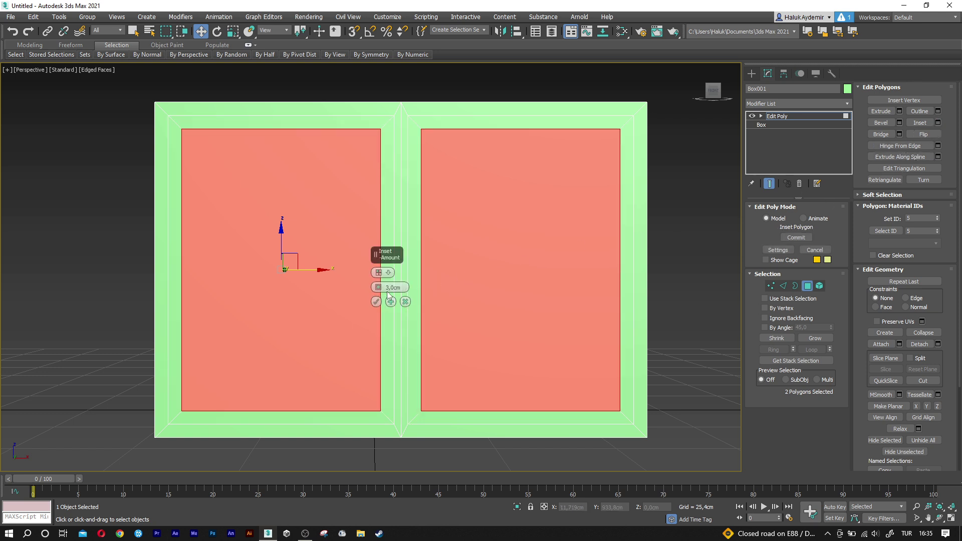
{"action": "left_click", "coordinate": [393, 288]}
{"action": "type", "text": "2"}
{"action": "key", "text": "Return"}
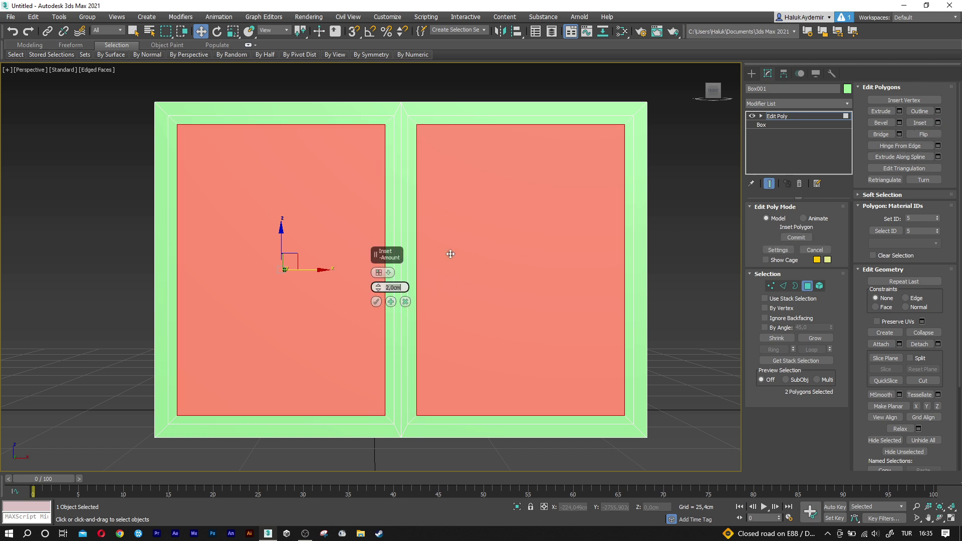
{"action": "left_click", "coordinate": [375, 302]}
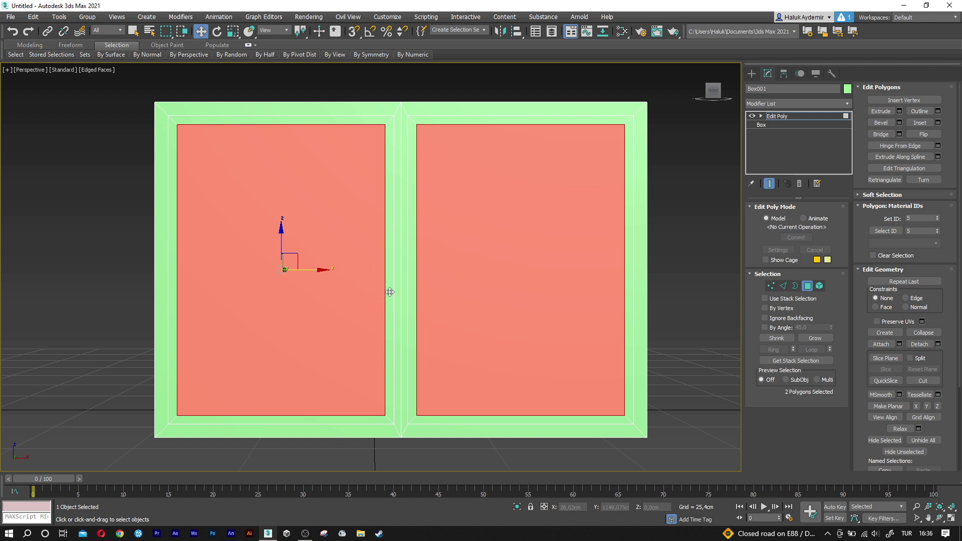
Select the eight thin frame strips around both door panels.
{"action": "left_click", "coordinate": [388, 287]}
{"action": "left_click", "coordinate": [316, 122], "text": "ctrl"}
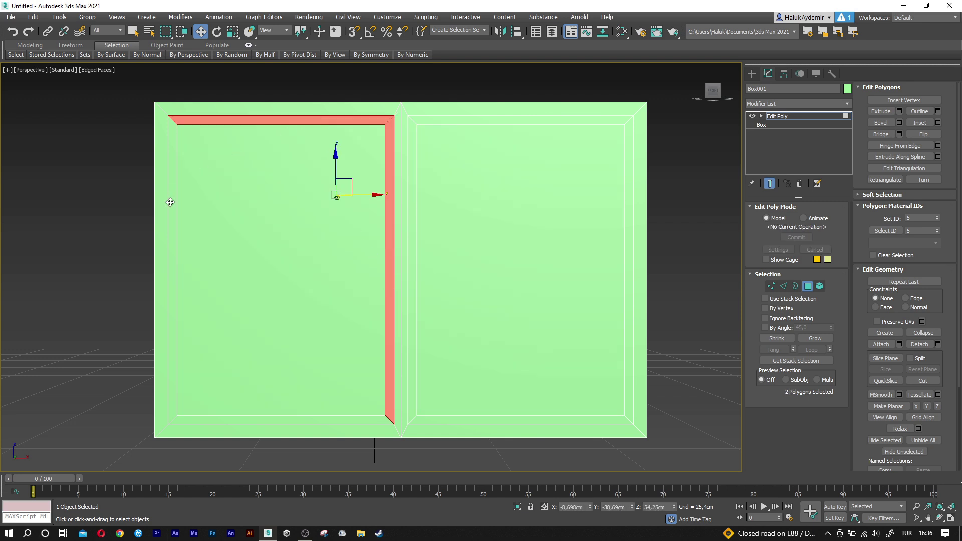
{"action": "left_click", "coordinate": [170, 202], "text": "ctrl"}
{"action": "left_click", "coordinate": [229, 419], "text": "ctrl"}
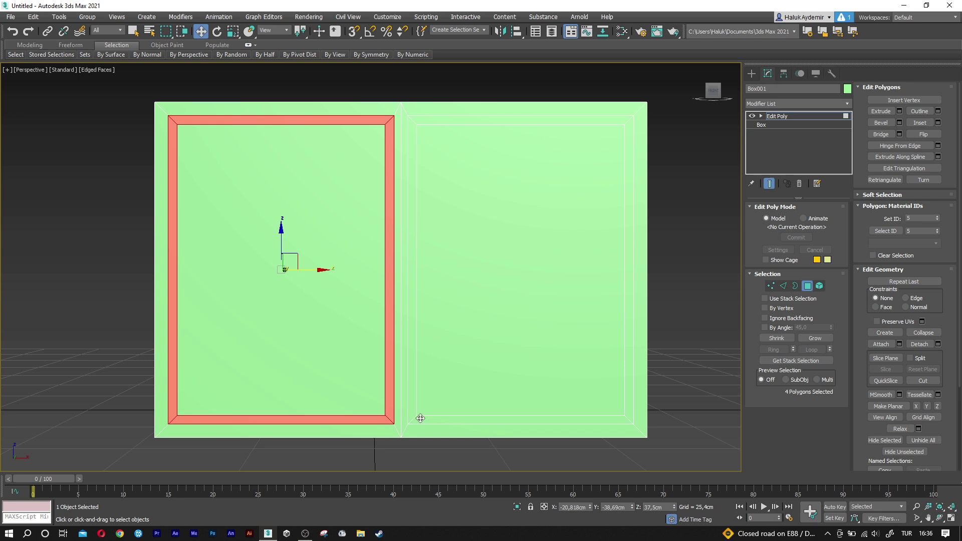
{"action": "left_click", "coordinate": [420, 418], "text": "ctrl"}
{"action": "left_click", "coordinate": [411, 396], "text": "ctrl"}
{"action": "left_click", "coordinate": [629, 370], "text": "ctrl"}
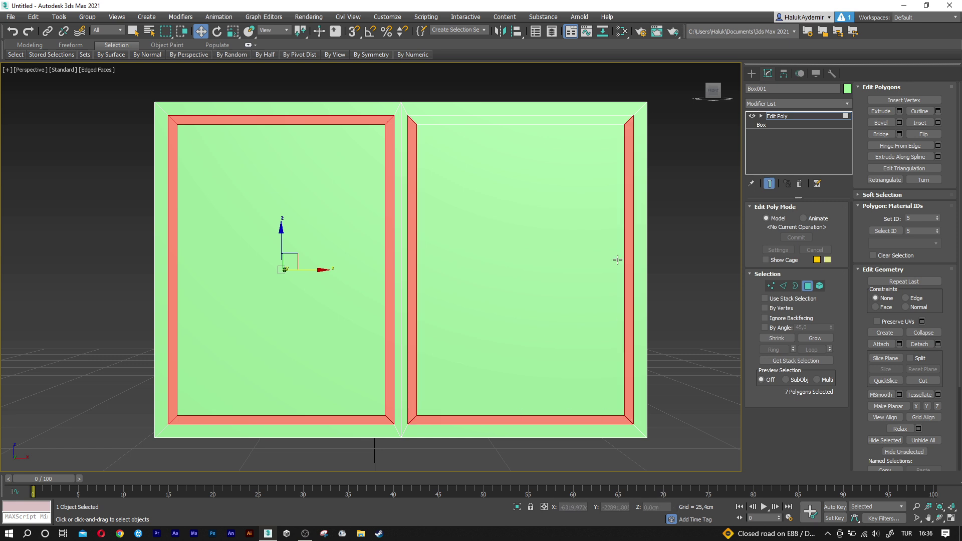
{"action": "left_click", "coordinate": [572, 118], "text": "ctrl"}
Extrude the frame strips 1 cm and leave Polygon sub-object level.
{"action": "left_click", "coordinate": [899, 111]}
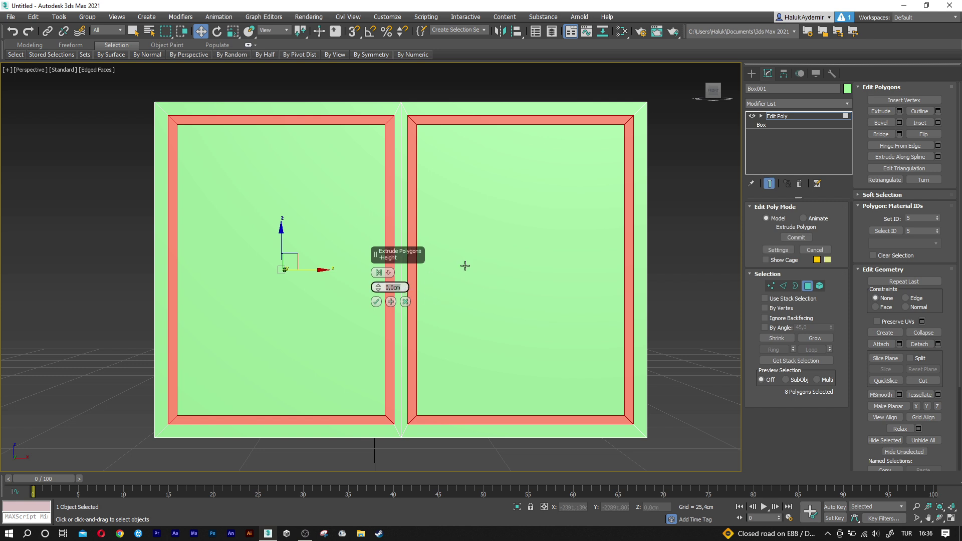
{"action": "type", "text": "1"}
{"action": "key", "text": "Return"}
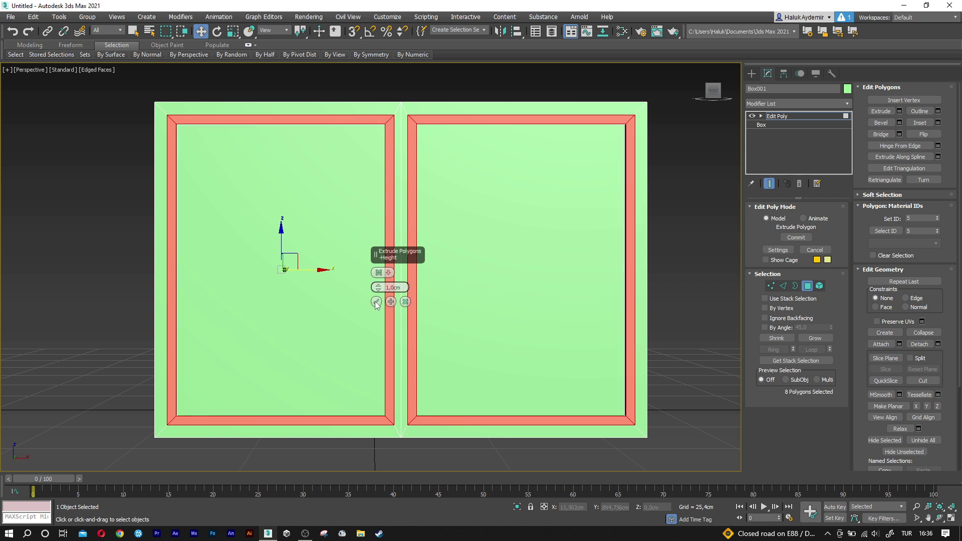
{"action": "left_click", "coordinate": [376, 301]}
{"action": "left_click", "coordinate": [807, 285]}
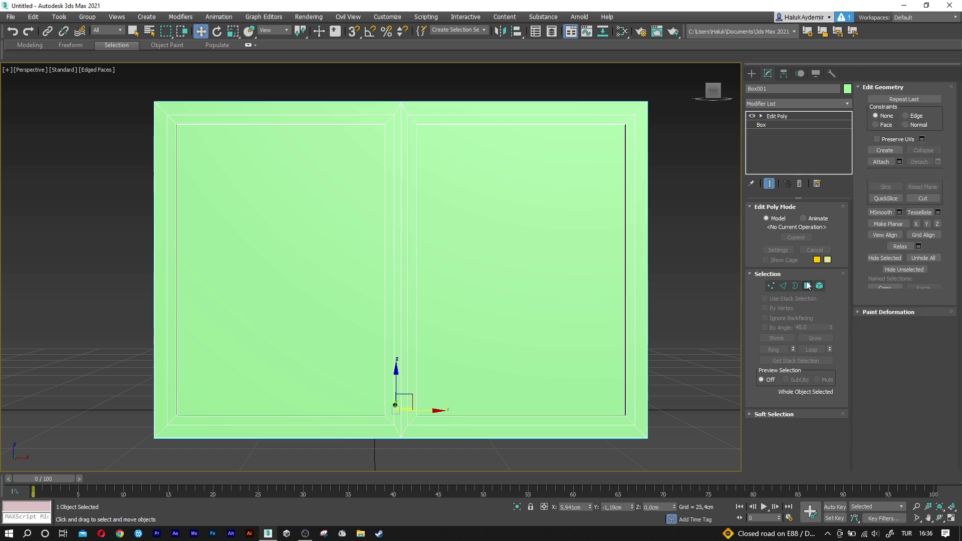
Draw a flat AutoGrid box near the top of the left door.
{"action": "left_click", "coordinate": [751, 73]}
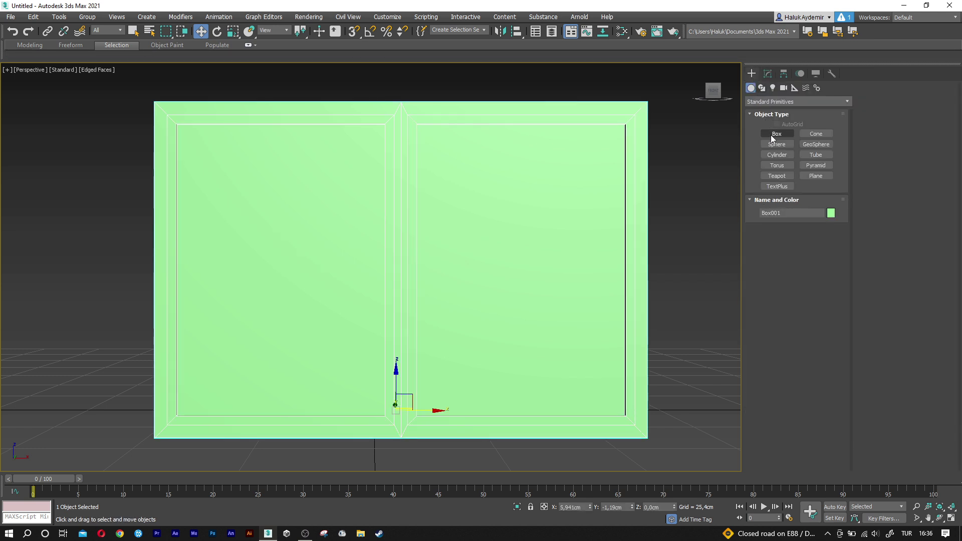
{"action": "left_click", "coordinate": [771, 136]}
{"action": "left_click", "coordinate": [777, 124]}
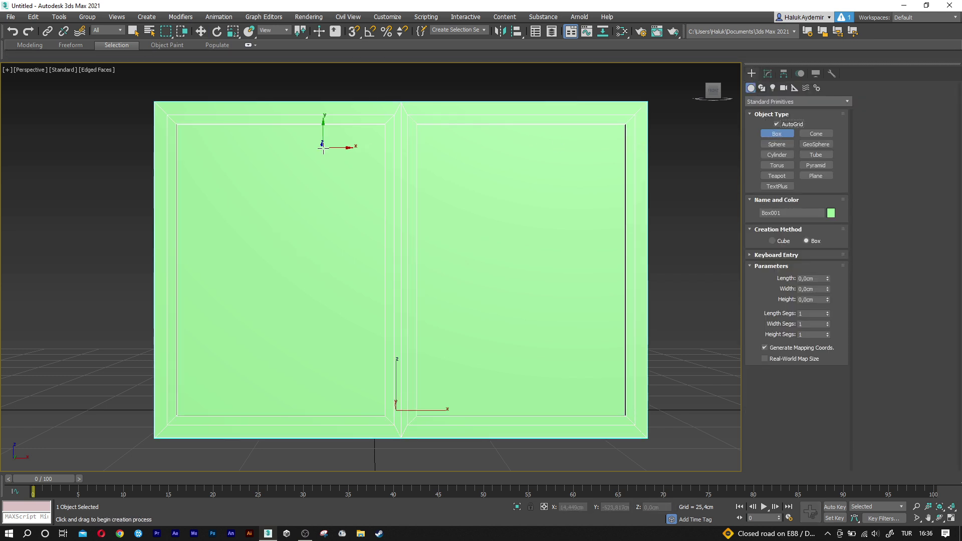
{"action": "scroll", "coordinate": [403, 188], "scroll_direction": "up", "scroll_amount": 2}
{"action": "scroll", "coordinate": [329, 150], "scroll_direction": "up", "scroll_amount": 2}
{"action": "scroll", "coordinate": [321, 170], "scroll_direction": "up", "scroll_amount": 2}
{"action": "left_click_drag", "start_coordinate": [314, 164], "coordinate": [467, 175]}
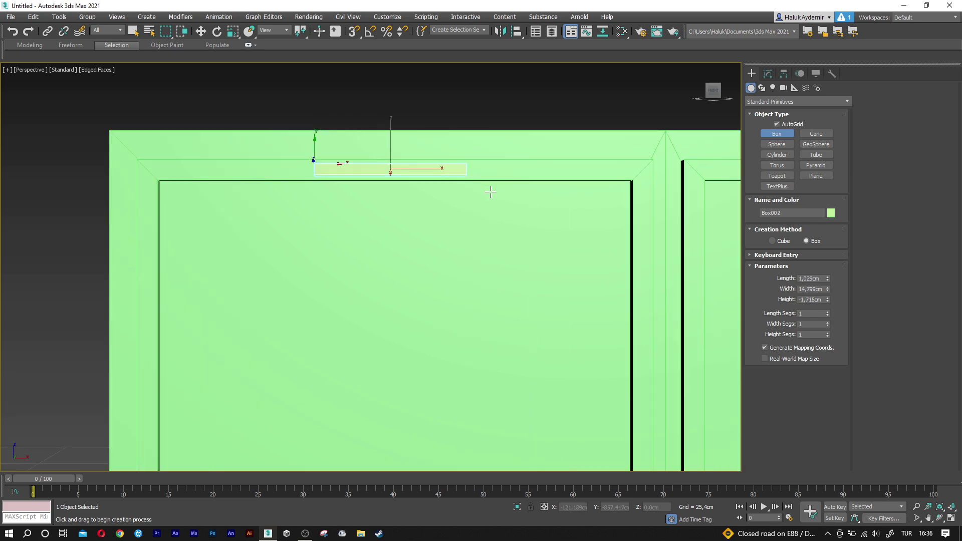
{"action": "mouse_move", "coordinate": [386, 193]}
{"action": "middle_mouse_down", "text": "alt"}
{"action": "mouse_move", "coordinate": [397, 204]}
{"action": "mouse_move", "coordinate": [369, 207]}
{"action": "mouse_move", "coordinate": [387, 192]}
{"action": "middle_mouse_up", "text": "alt"}
{"action": "left_click", "coordinate": [369, 207]}
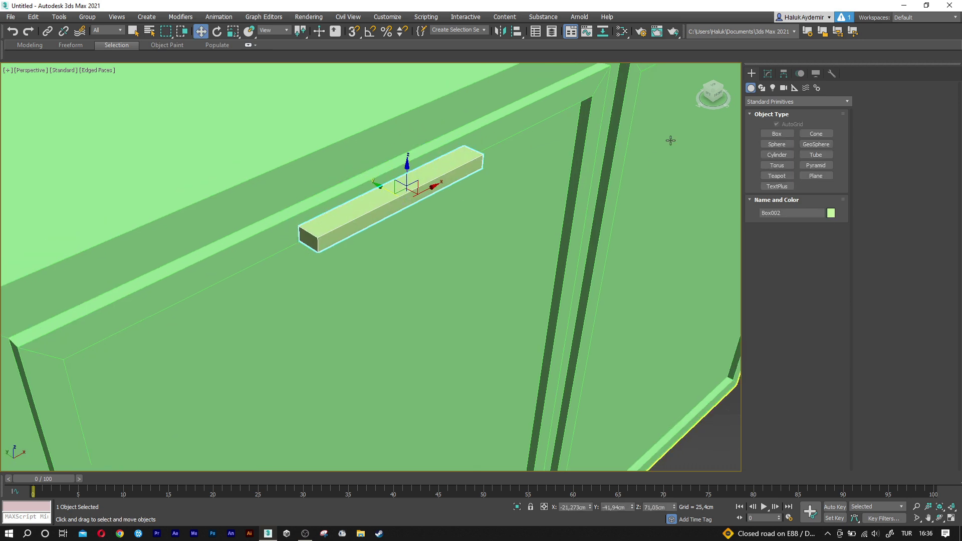
Set the new bar to Length 2, Width 20, Height 2 cm.
{"action": "left_click", "coordinate": [767, 76]}
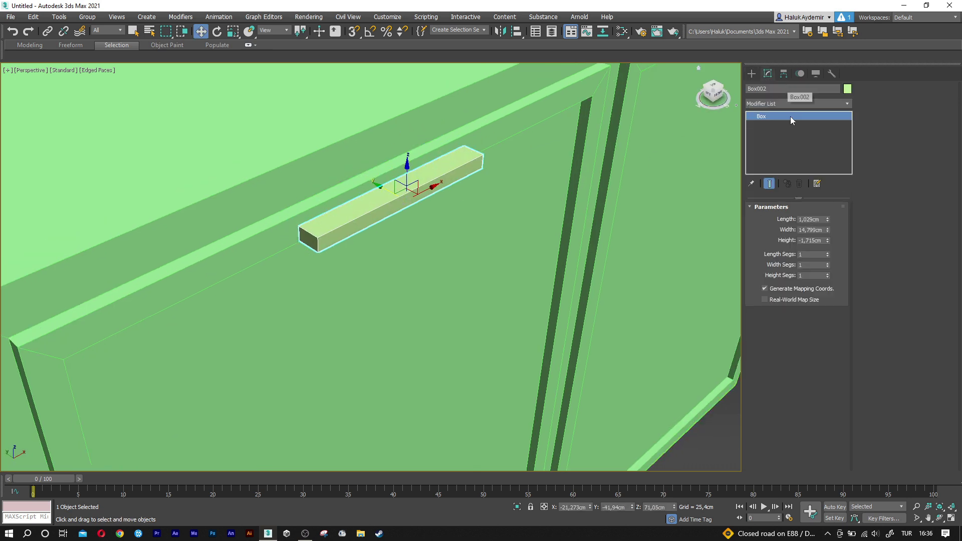
{"action": "double_click", "coordinate": [808, 219]}
{"action": "type", "text": "2"}
{"action": "key", "text": "Tab"}
{"action": "type", "text": "0"}
{"action": "key", "text": "Tab"}
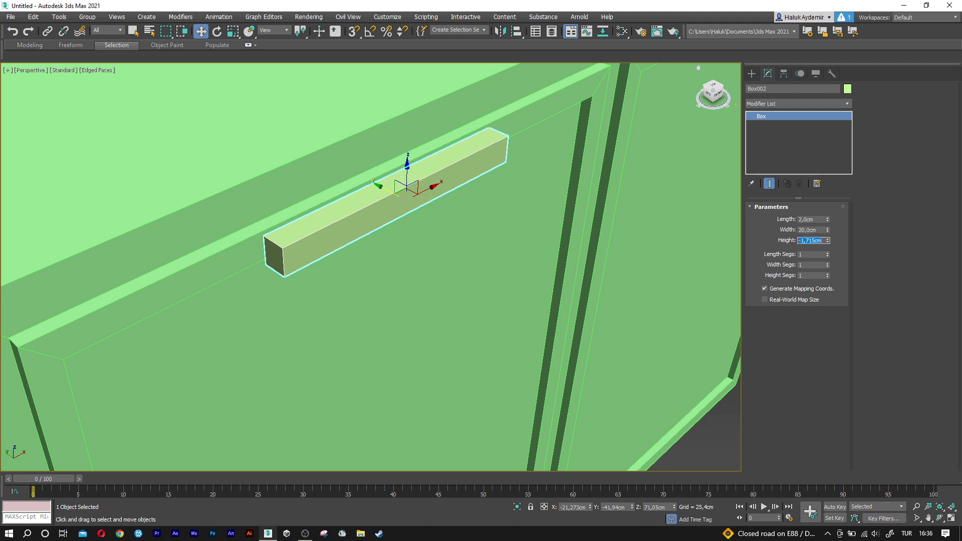
{"action": "type", "text": "2"}
{"action": "key", "text": "Return"}
Shift the bar along the door, raise its height to 4 cm, and copy it upward.
{"action": "middle_click_drag", "start_coordinate": [405, 200], "coordinate": [371, 191], "text": "alt"}
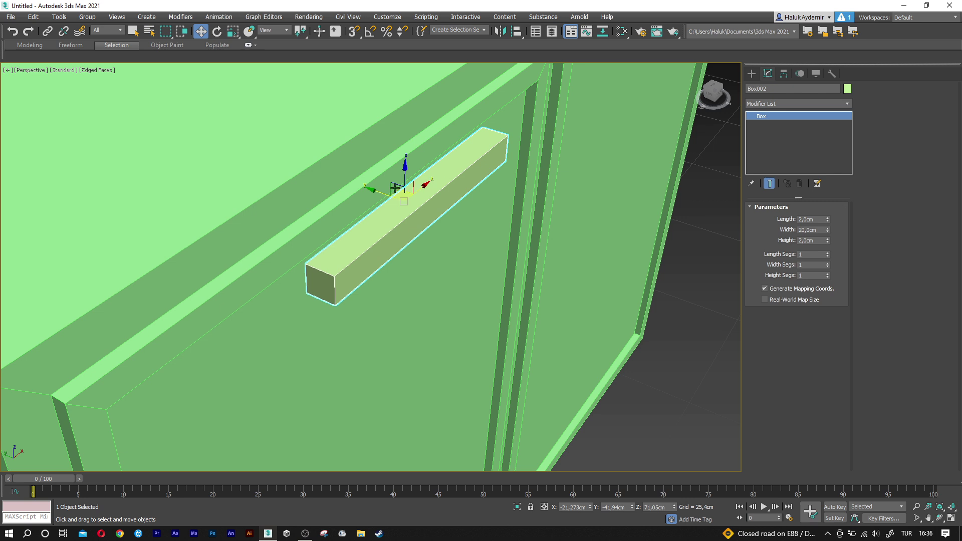
{"action": "left_click_drag", "start_coordinate": [370, 186], "coordinate": [347, 185]}
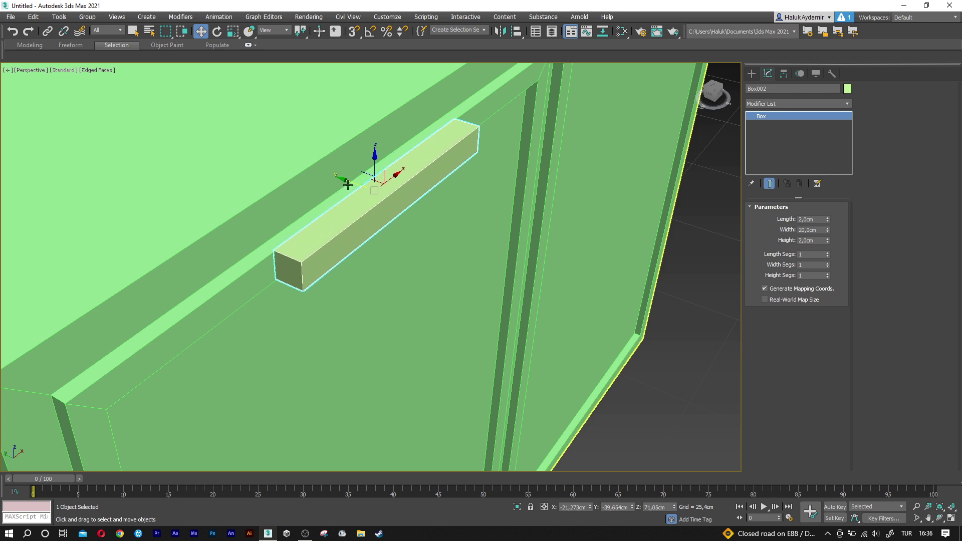
{"action": "left_click_drag", "start_coordinate": [827, 240], "coordinate": [821, 211]}
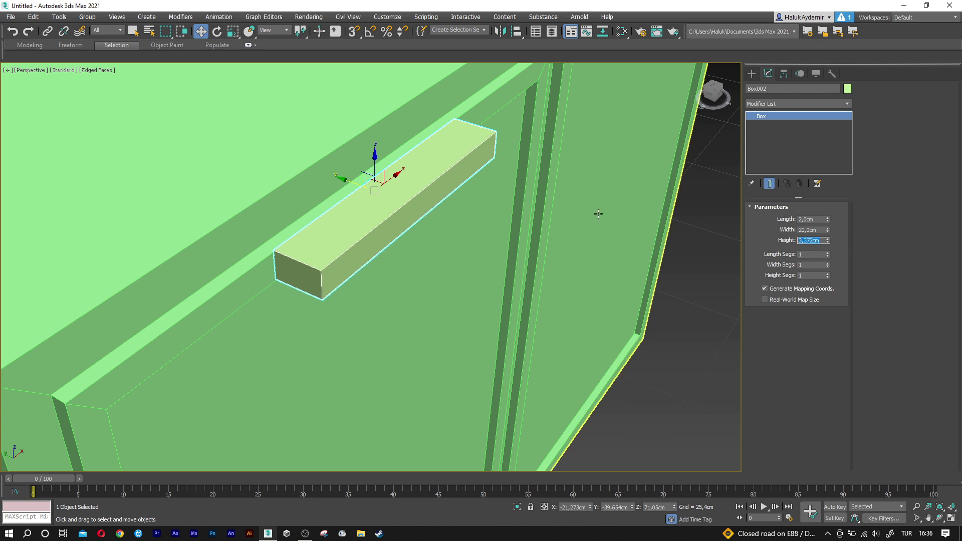
{"action": "type", "text": "4"}
{"action": "key", "text": "Return"}
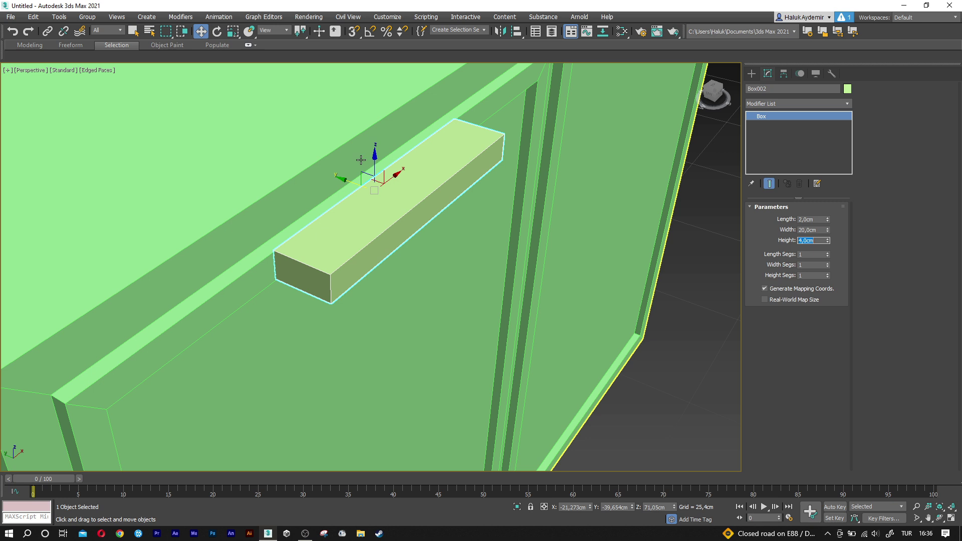
{"action": "left_click_drag", "start_coordinate": [384, 168], "coordinate": [384, 127], "text": "shift"}
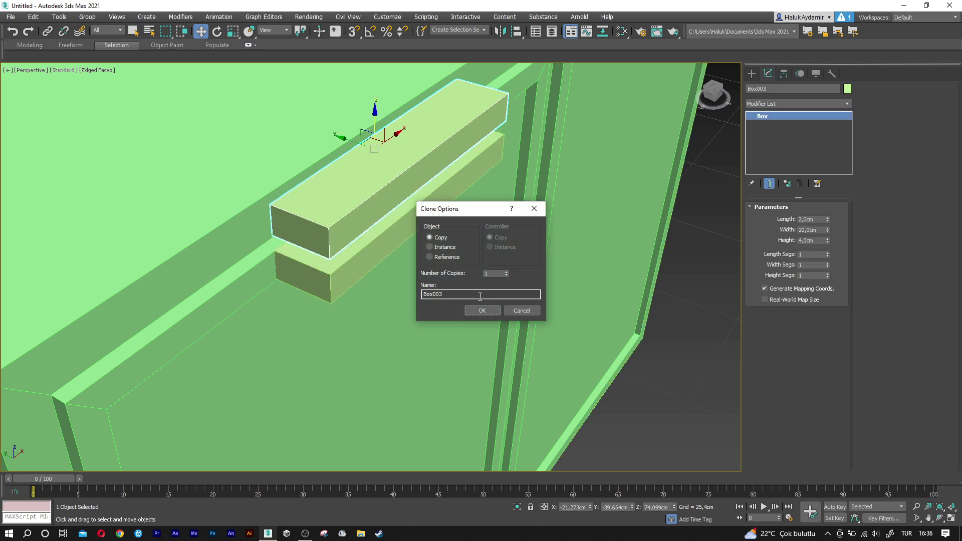
{"action": "left_click", "coordinate": [476, 311]}
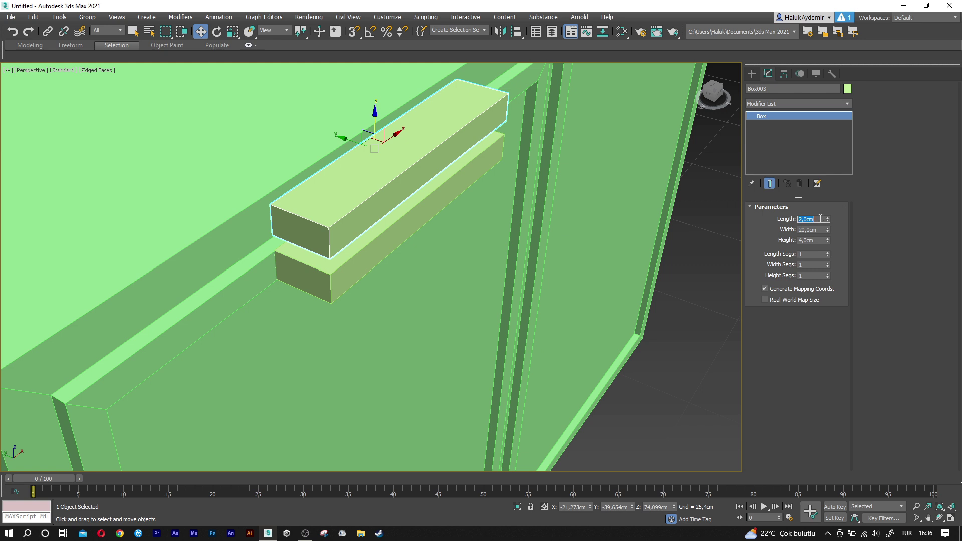
{"action": "left_click", "coordinate": [813, 219]}
{"action": "type", "text": "3"}
Size the copied bar to Length 3, Width 16, Height 2 cm.
{"action": "key", "text": "Tab"}
{"action": "type", "text": "16"}
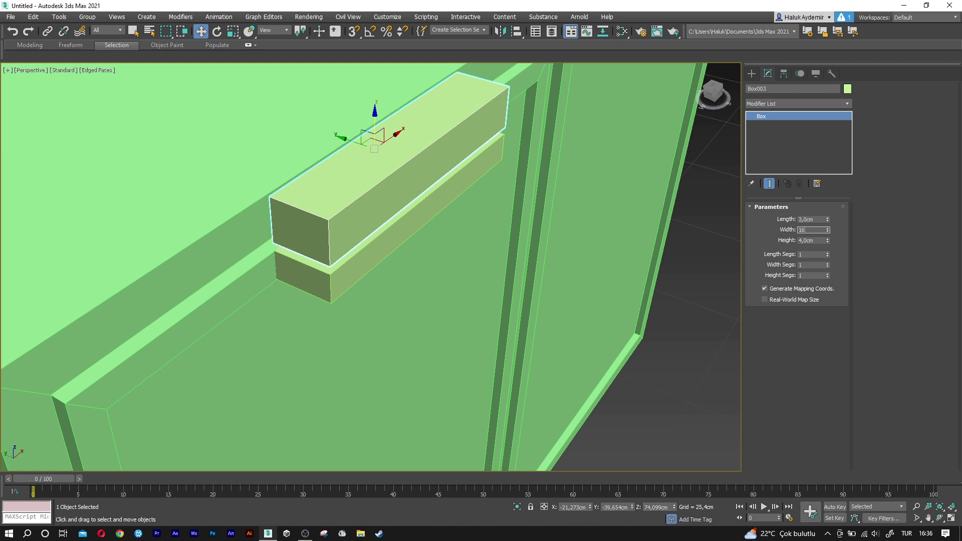
{"action": "key", "text": "Tab"}
{"action": "type", "text": "2"}
{"action": "key", "text": "Return"}
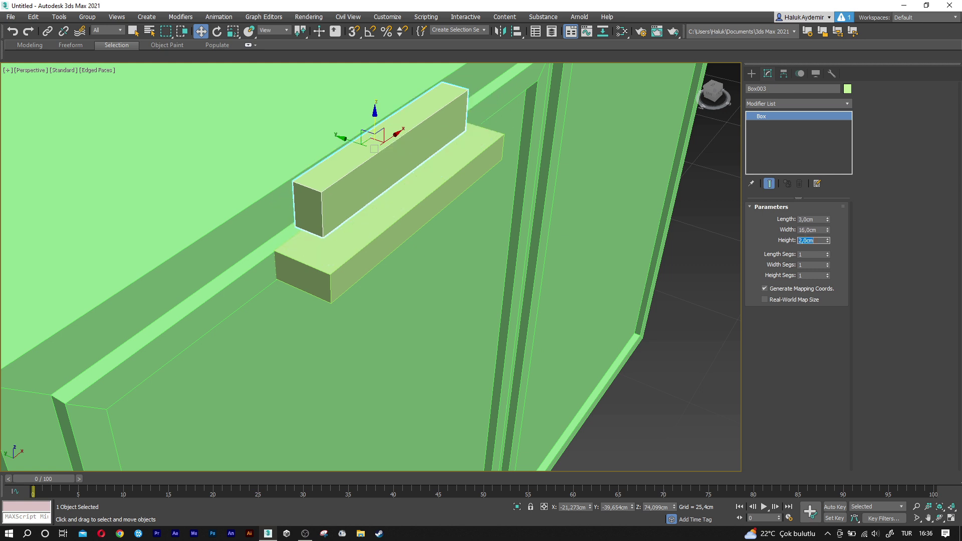
{"action": "left_click_drag", "start_coordinate": [353, 143], "coordinate": [362, 145]}
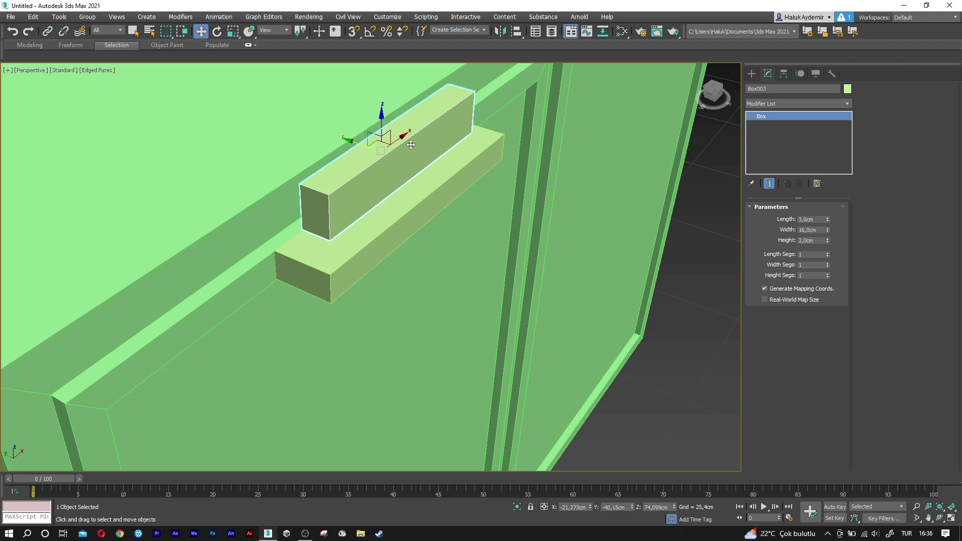
Align the copy's centre to the lower bar's centre.
{"action": "left_click", "coordinate": [516, 33]}
{"action": "left_click", "coordinate": [443, 184]}
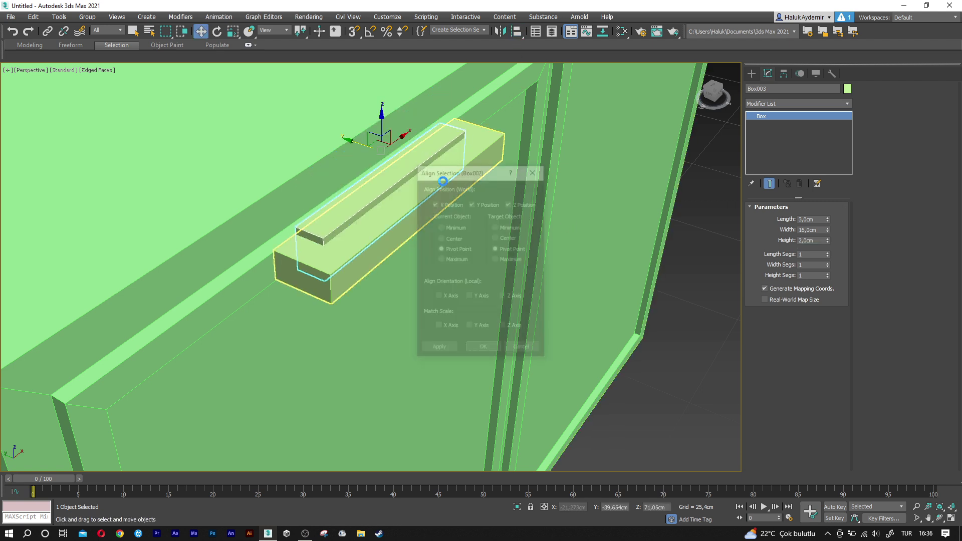
{"action": "left_click", "coordinate": [449, 240]}
{"action": "left_click", "coordinate": [505, 239]}
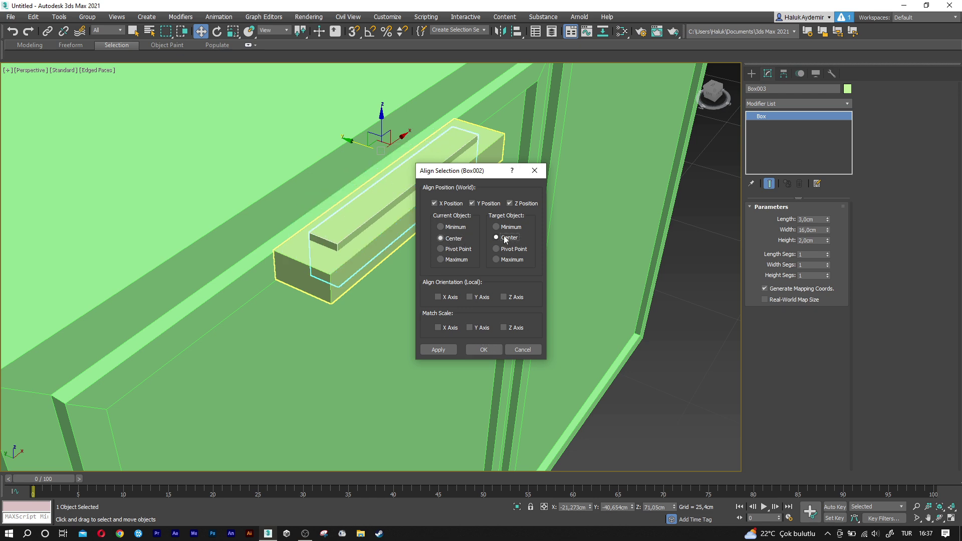
{"action": "left_click", "coordinate": [476, 350]}
{"action": "scroll", "coordinate": [371, 230], "scroll_direction": "up", "scroll_amount": 3}
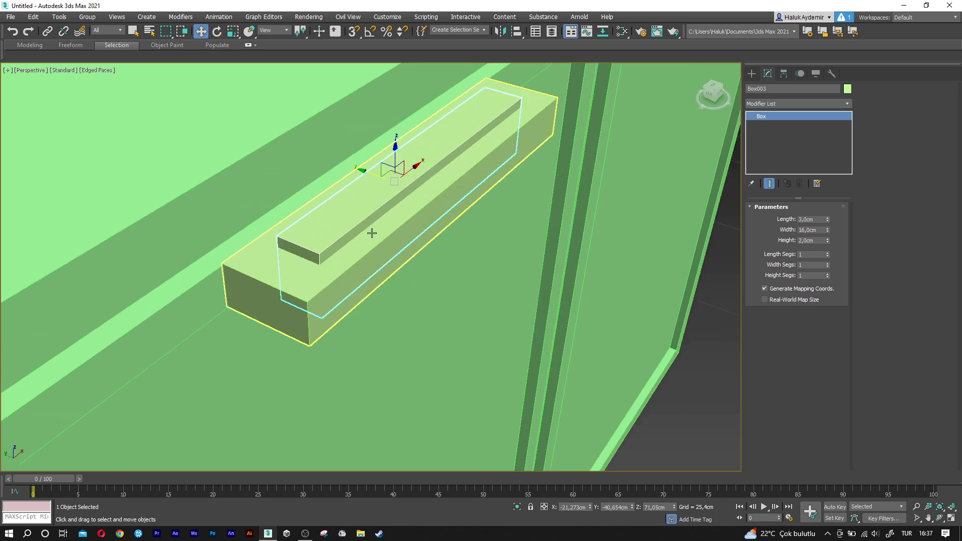
{"action": "scroll", "coordinate": [371, 243], "scroll_direction": "up", "scroll_amount": 1}
{"action": "middle_click_drag", "start_coordinate": [371, 243], "coordinate": [369, 254], "text": "alt"}
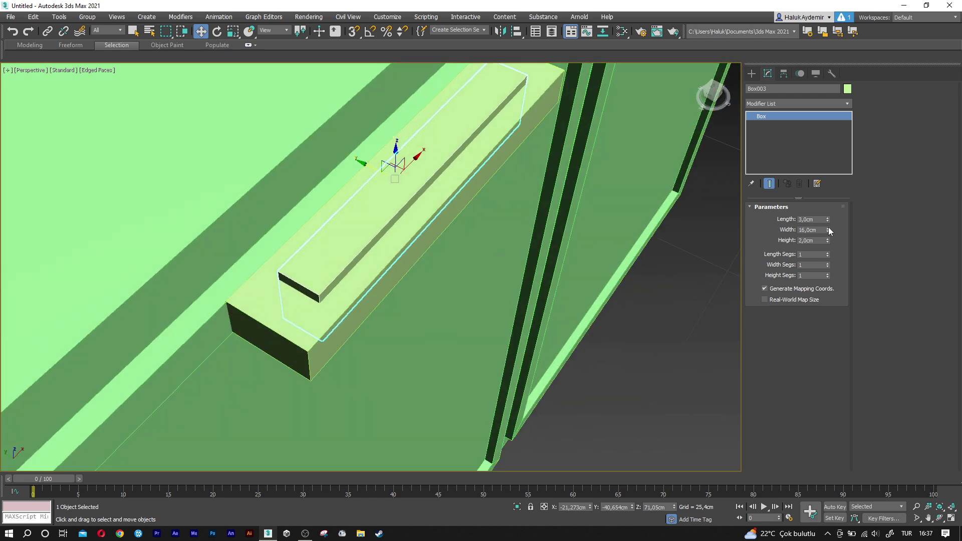
Widen the copied bar to 18 cm and select the lower bar.
{"action": "left_click_drag", "start_coordinate": [828, 229], "coordinate": [822, 221]}
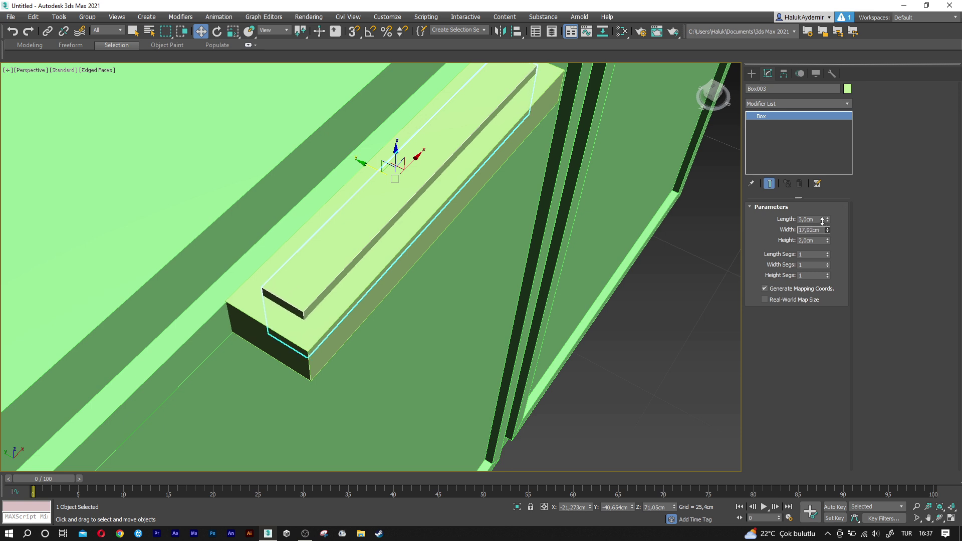
{"action": "double_click", "coordinate": [818, 229]}
{"action": "type", "text": "18"}
{"action": "key", "text": "Return"}
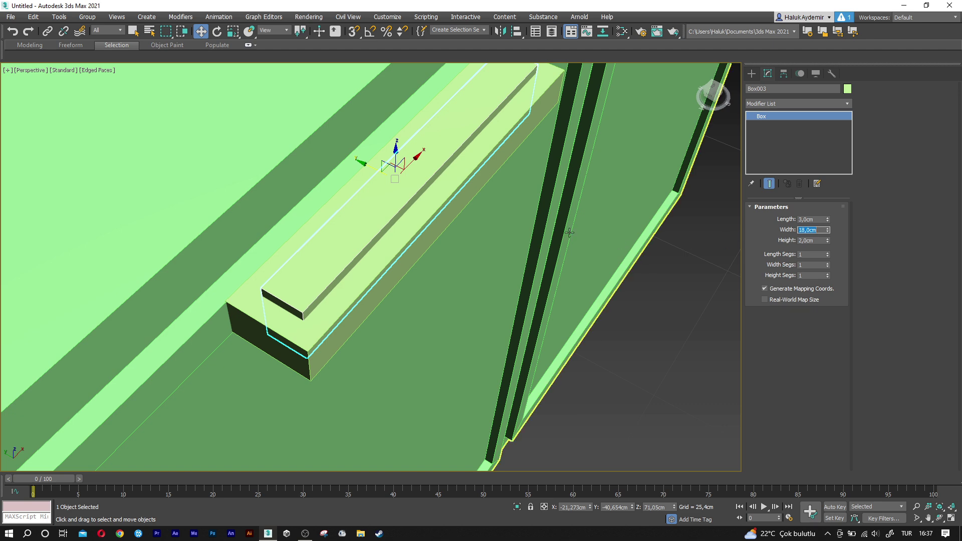
{"action": "scroll", "coordinate": [557, 210], "scroll_direction": "down", "scroll_amount": 3}
{"action": "left_click", "coordinate": [436, 192]}
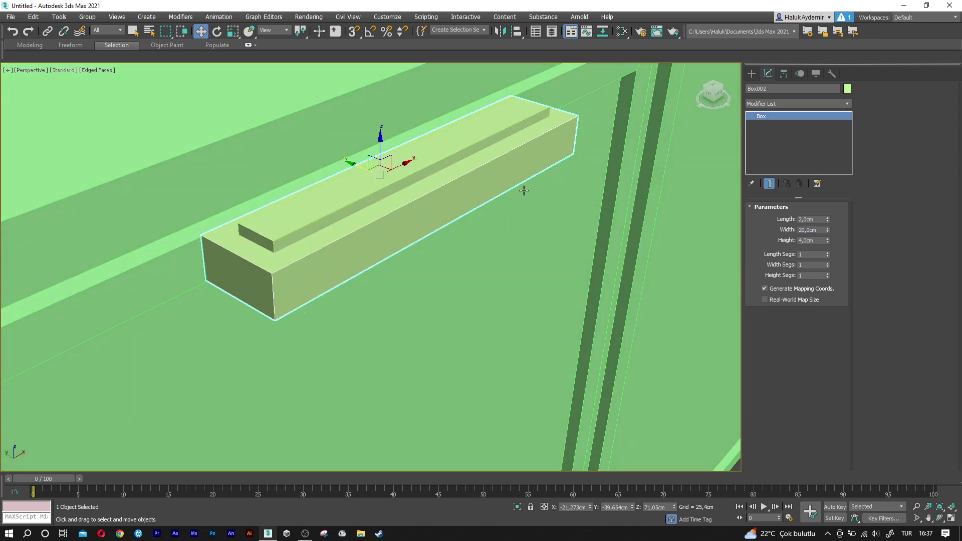
Boolean-subtract the upper bar from the lower bar, leaving a rectangular recess in the handle.
{"action": "left_click", "coordinate": [750, 74]}
{"action": "left_click", "coordinate": [763, 101]}
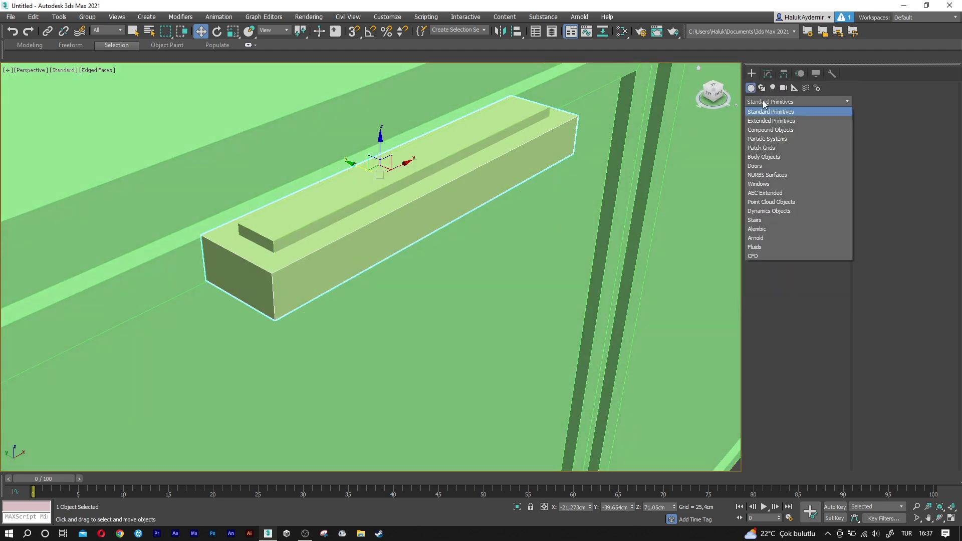
{"action": "left_click", "coordinate": [767, 130]}
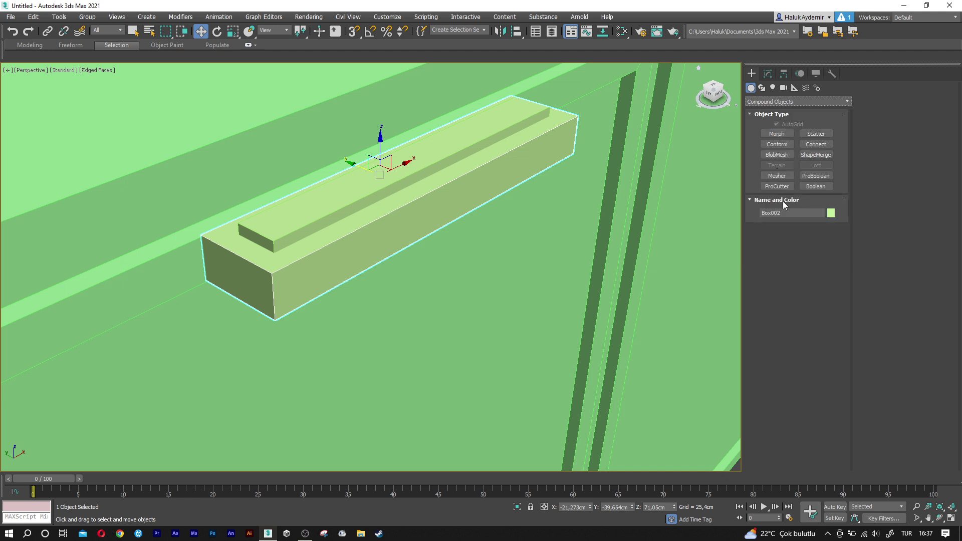
{"action": "left_click", "coordinate": [816, 186]}
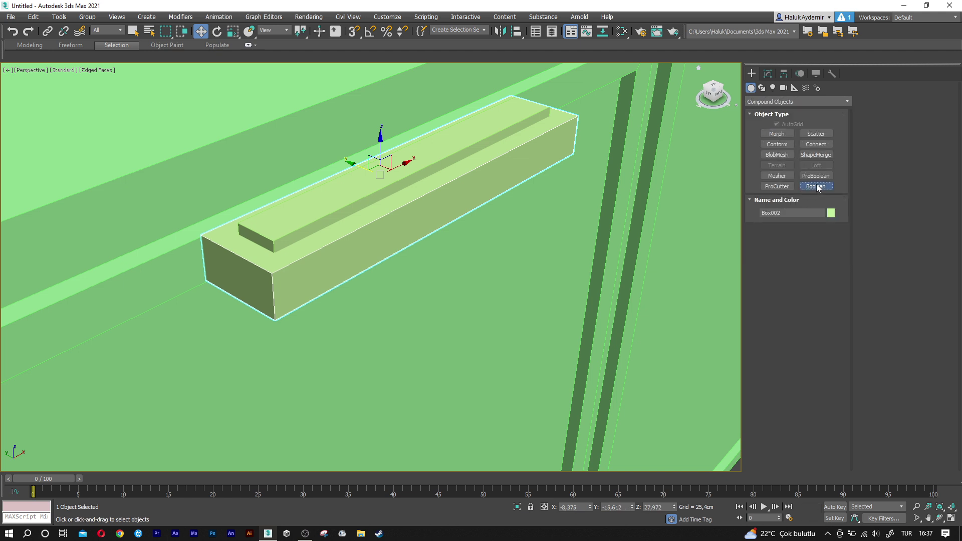
{"action": "left_click", "coordinate": [760, 241]}
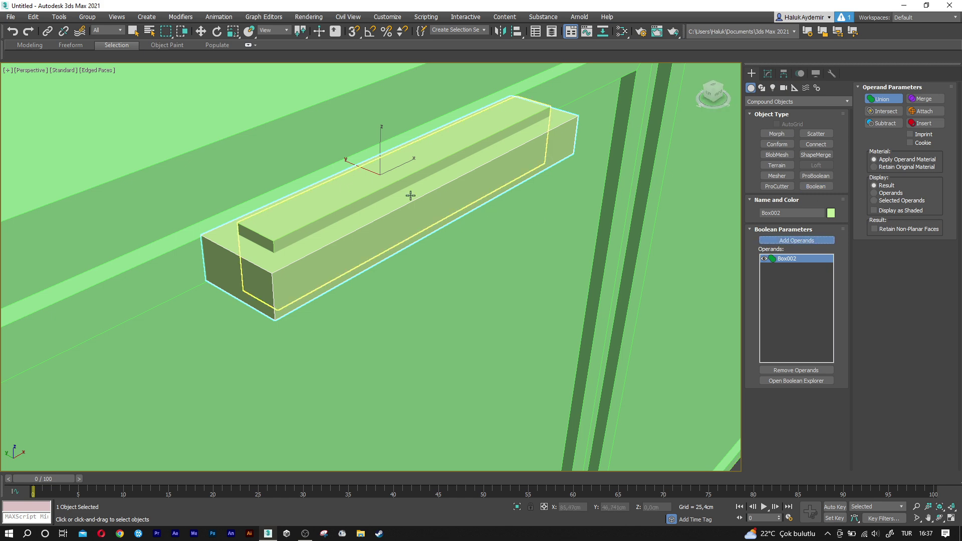
{"action": "left_click", "coordinate": [385, 184]}
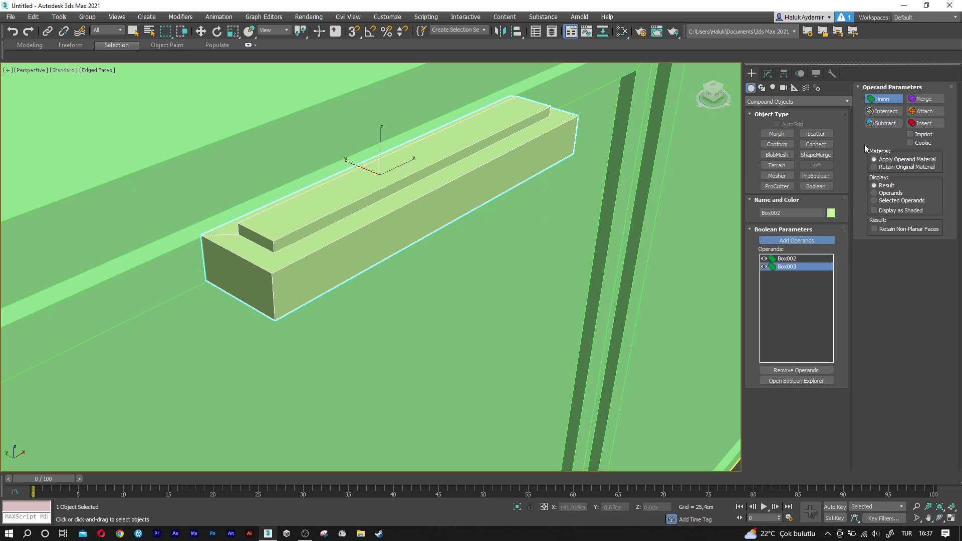
{"action": "left_click", "coordinate": [879, 122]}
{"action": "key", "text": "w"}
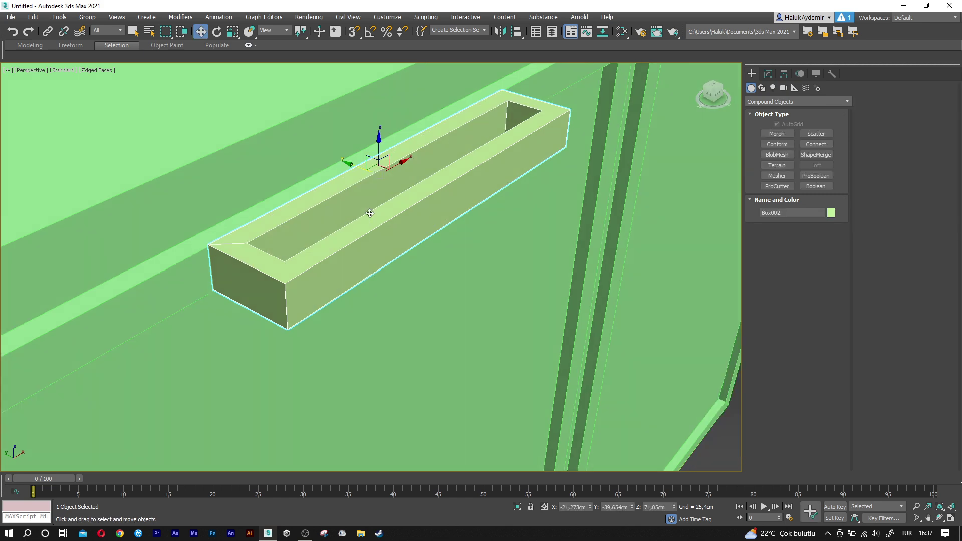
{"action": "mouse_move", "coordinate": [381, 205]}
{"action": "middle_mouse_down", "text": "alt"}
{"action": "mouse_move", "coordinate": [412, 215]}
{"action": "mouse_move", "coordinate": [360, 216]}
{"action": "middle_mouse_up", "text": "alt"}
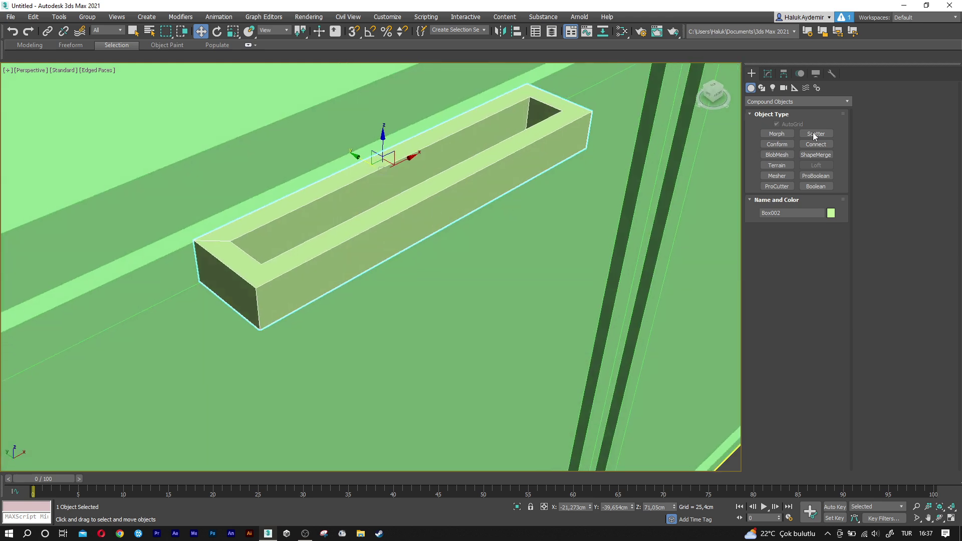
Colour the handle grey and frame the cabinet in Front view.
{"action": "left_click", "coordinate": [451, 238]}
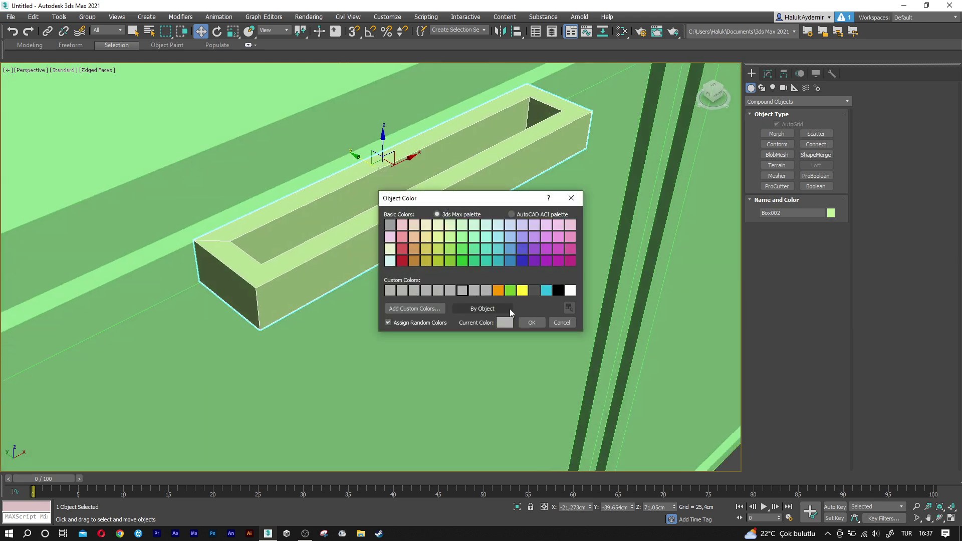
{"action": "left_click", "coordinate": [536, 322]}
{"action": "middle_click_drag", "start_coordinate": [464, 265], "coordinate": [449, 267]}
{"action": "key", "text": "f"}
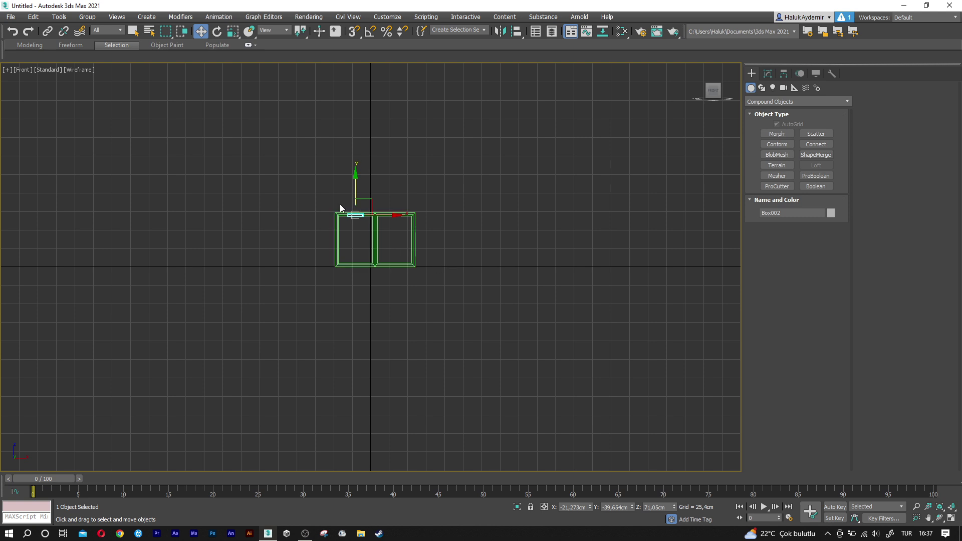
{"action": "scroll", "coordinate": [373, 249], "scroll_direction": "up", "scroll_amount": 3}
{"action": "scroll", "coordinate": [372, 249], "scroll_direction": "up", "scroll_amount": 3}
{"action": "scroll", "coordinate": [372, 248], "scroll_direction": "up", "scroll_amount": 3}
{"action": "scroll", "coordinate": [400, 264], "scroll_direction": "up", "scroll_amount": 3}
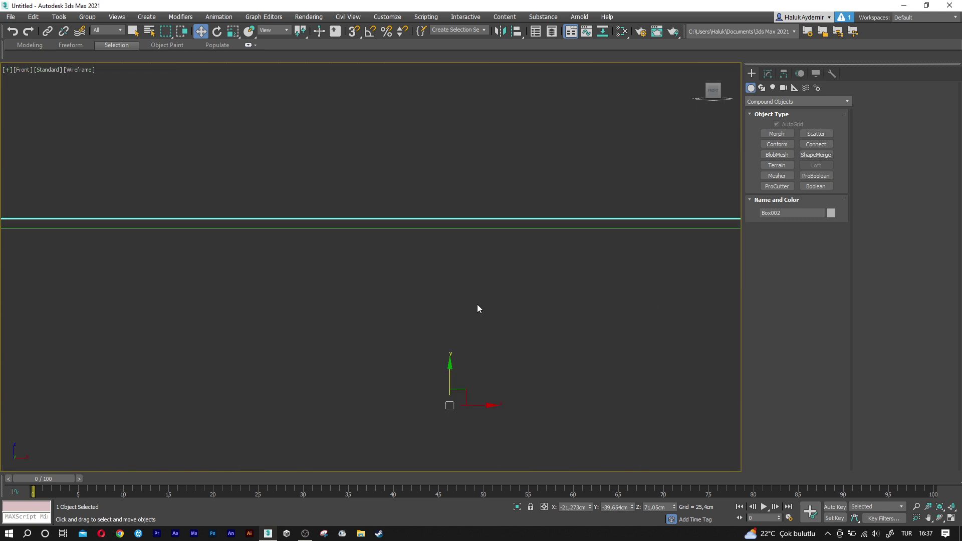
{"action": "scroll", "coordinate": [451, 364], "scroll_direction": "down", "scroll_amount": 1}
{"action": "scroll", "coordinate": [451, 364], "scroll_direction": "down", "scroll_amount": 1}
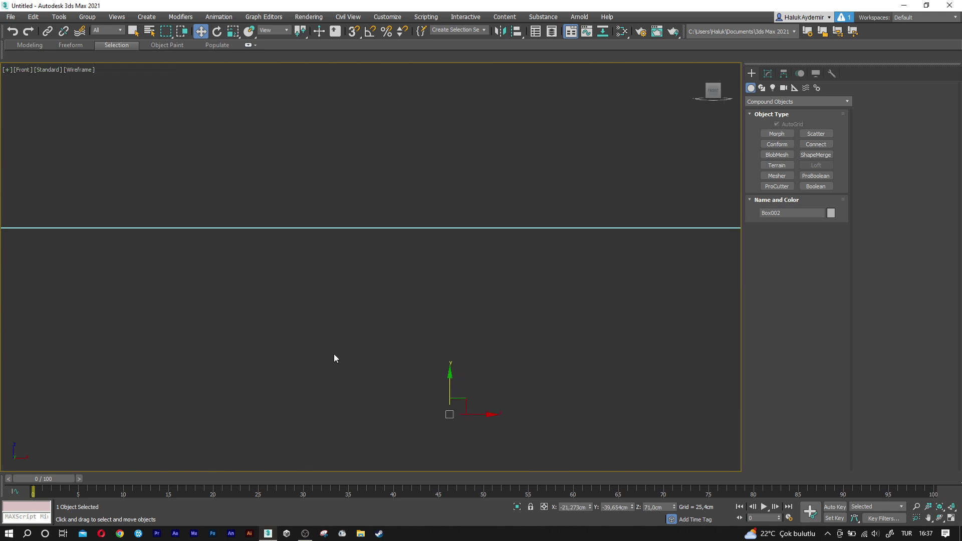
{"action": "scroll", "coordinate": [303, 352], "scroll_direction": "down", "scroll_amount": 5}
{"action": "scroll", "coordinate": [303, 352], "scroll_direction": "down", "scroll_amount": 4}
{"action": "scroll", "coordinate": [337, 352], "scroll_direction": "down", "scroll_amount": 4}
{"action": "mouse_move", "coordinate": [344, 352]}
{"action": "middle_mouse_down"}
{"action": "mouse_move", "coordinate": [332, 318]}
{"action": "mouse_move", "coordinate": [261, 285]}
{"action": "middle_mouse_up"}
Copy the handle onto the right door as Box004, then select the cabinet in perspective.
{"action": "mouse_move", "coordinate": [246, 277]}
{"action": "left_mouse_down", "text": "shift"}
{"action": "mouse_move", "coordinate": [568, 277]}
{"action": "mouse_move", "coordinate": [559, 277]}
{"action": "left_mouse_up", "text": "shift"}
{"action": "left_click", "coordinate": [481, 310]}
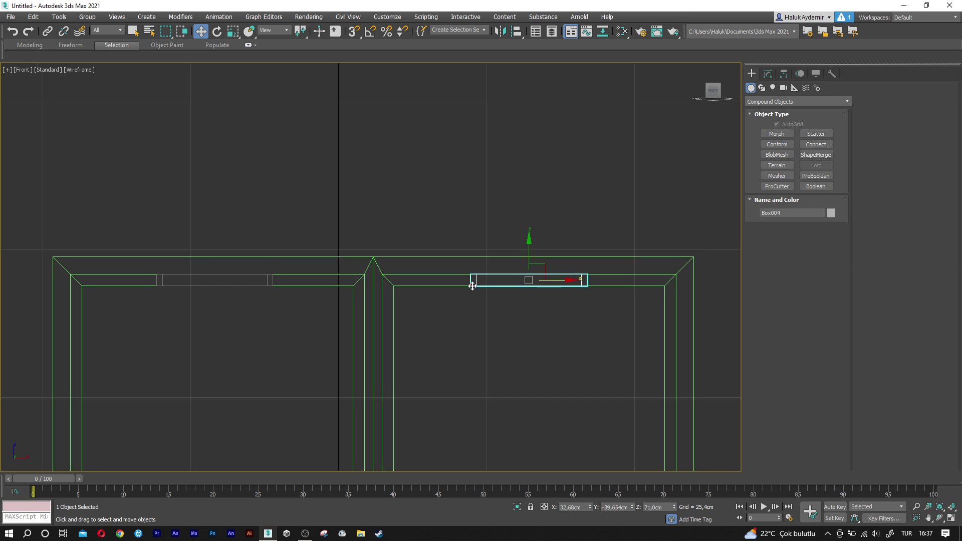
{"action": "key", "text": "alt+w"}
{"action": "scroll", "coordinate": [341, 278], "scroll_direction": "down", "scroll_amount": 2}
{"action": "scroll", "coordinate": [341, 278], "scroll_direction": "down", "scroll_amount": 4}
{"action": "scroll", "coordinate": [367, 287], "scroll_direction": "down", "scroll_amount": 3}
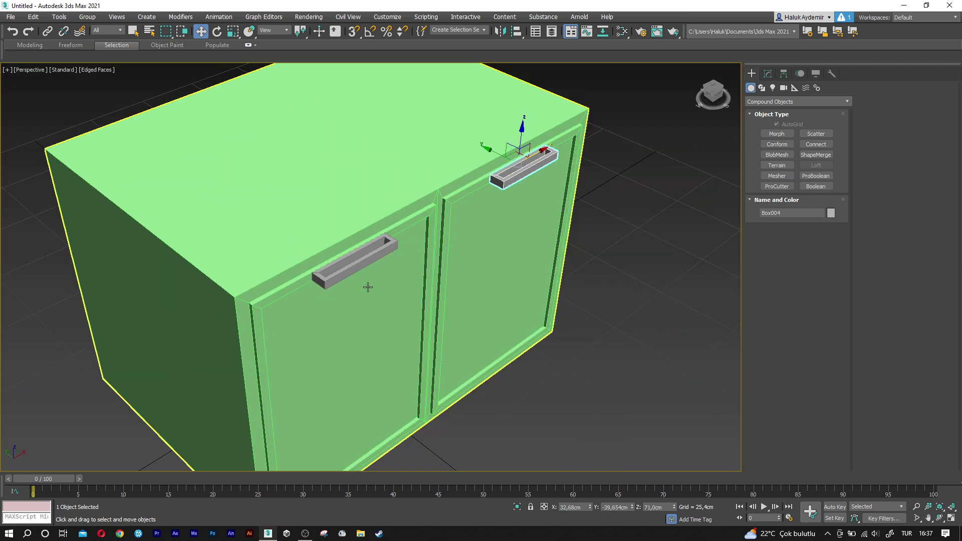
{"action": "scroll", "coordinate": [360, 282], "scroll_direction": "down", "scroll_amount": 3}
{"action": "mouse_move", "coordinate": [343, 279]}
{"action": "middle_mouse_down"}
{"action": "mouse_move", "coordinate": [363, 287]}
{"action": "mouse_move", "coordinate": [388, 338]}
{"action": "middle_mouse_up"}
{"action": "left_click", "coordinate": [371, 310]}
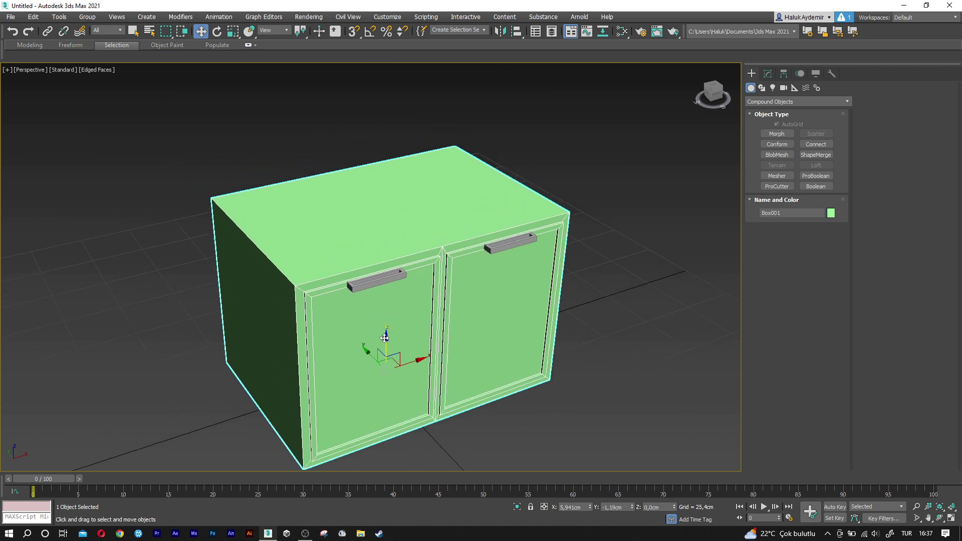
Clone the cabinet upward as Box005, remove its Edit Poly modifier, make it grey, and set Height 10 cm.
{"action": "left_click_drag", "start_coordinate": [384, 338], "coordinate": [385, 197], "text": "shift"}
{"action": "left_click", "coordinate": [475, 308]}
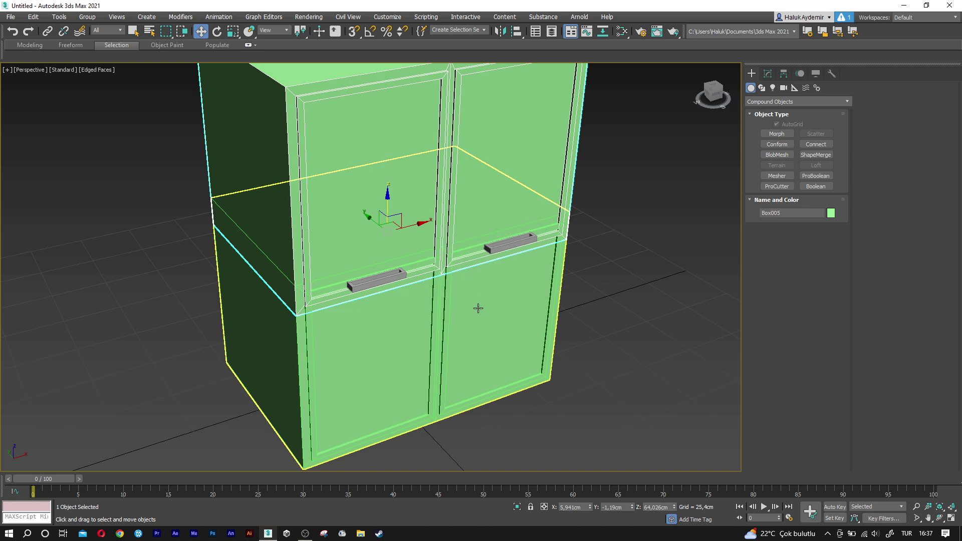
{"action": "left_click", "coordinate": [768, 73]}
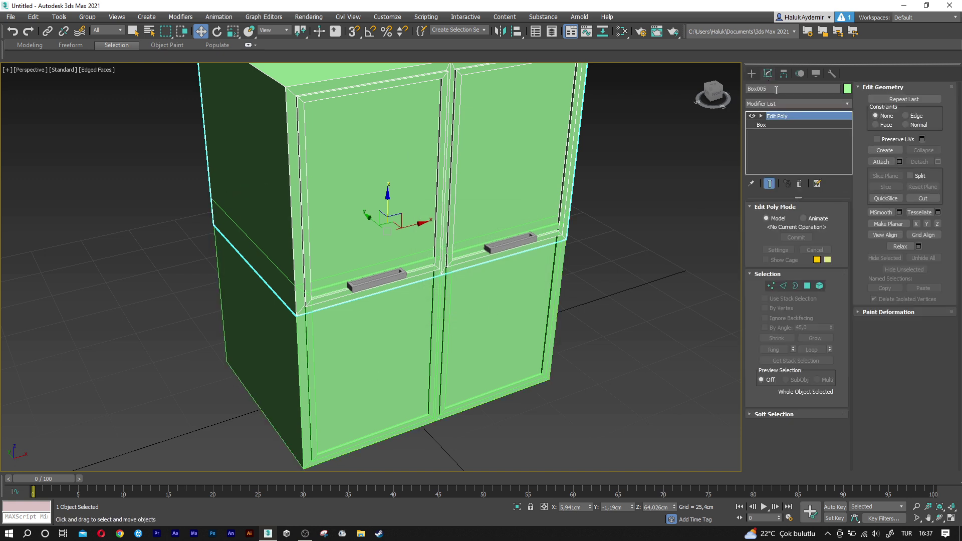
{"action": "right_click", "coordinate": [782, 120]}
{"action": "left_click", "coordinate": [791, 132]}
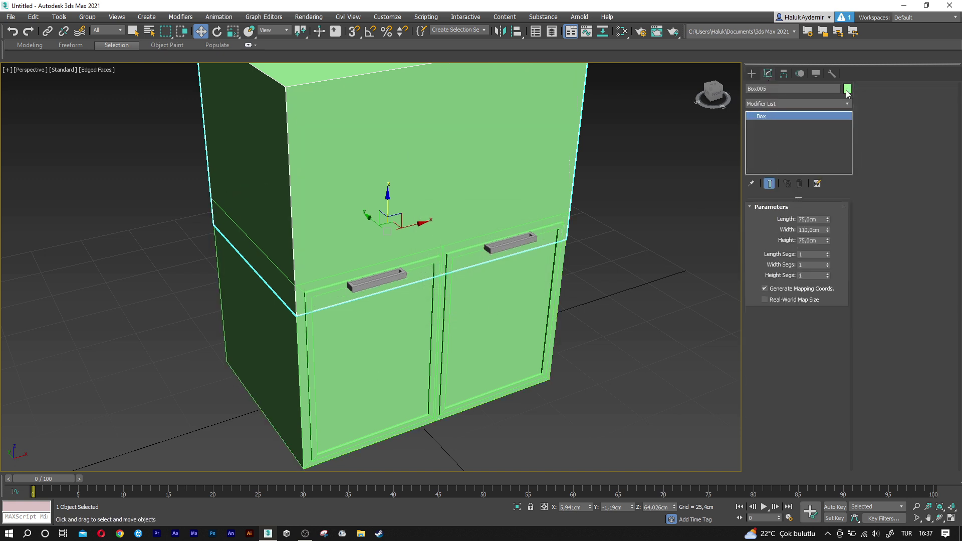
{"action": "left_click", "coordinate": [847, 89]}
{"action": "left_click", "coordinate": [464, 291]}
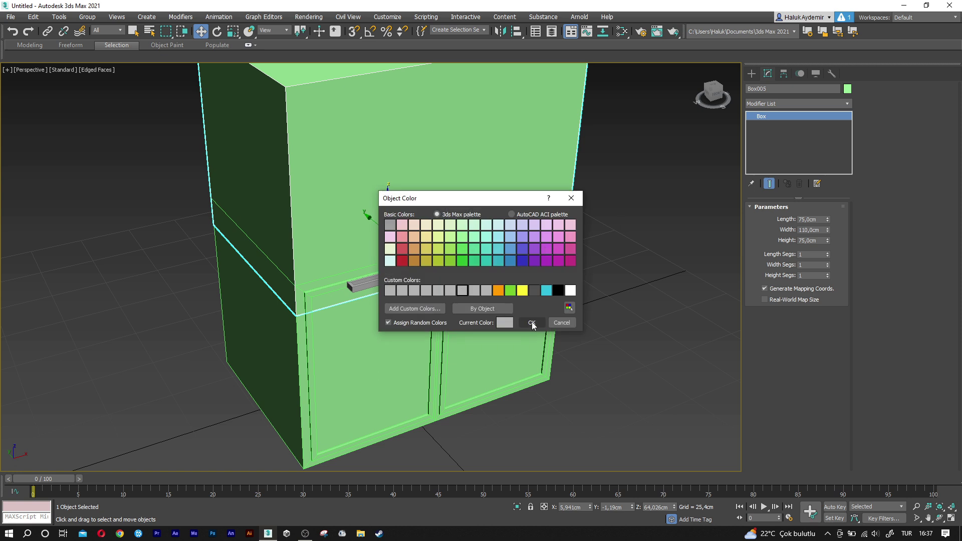
{"action": "left_click", "coordinate": [532, 322]}
{"action": "middle_click_drag", "start_coordinate": [410, 258], "coordinate": [445, 282]}
{"action": "type", "text": "10"}
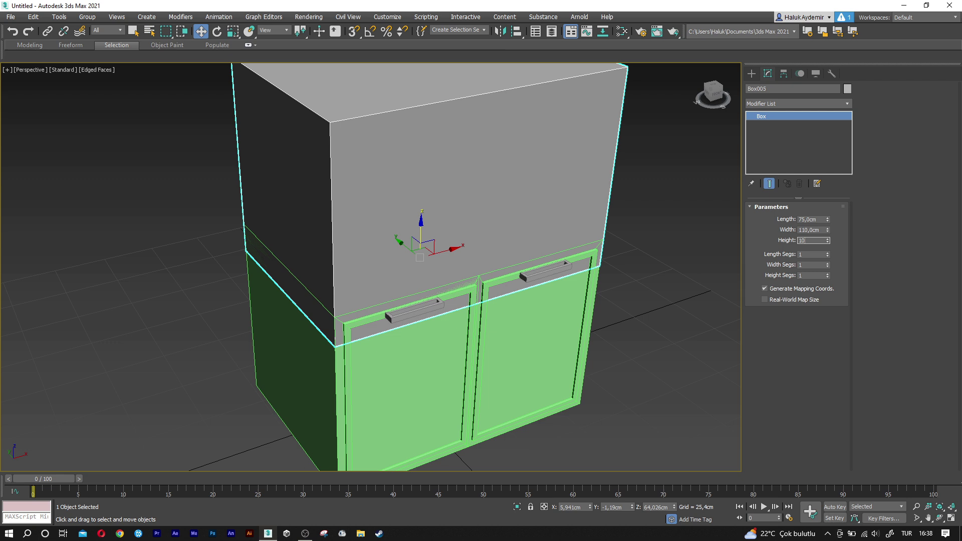
{"action": "key", "text": "Return"}
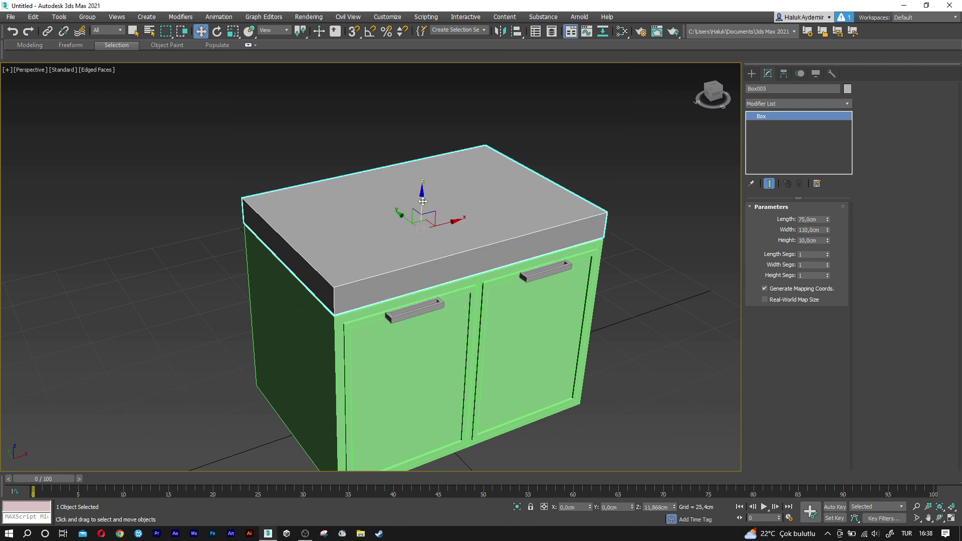
Lower the grey slab onto the cabinet top in Front view, then return to Perspective.
{"action": "key", "text": "f"}
{"action": "scroll", "coordinate": [376, 258], "scroll_direction": "up", "scroll_amount": 2}
{"action": "scroll", "coordinate": [382, 279], "scroll_direction": "up", "scroll_amount": 2}
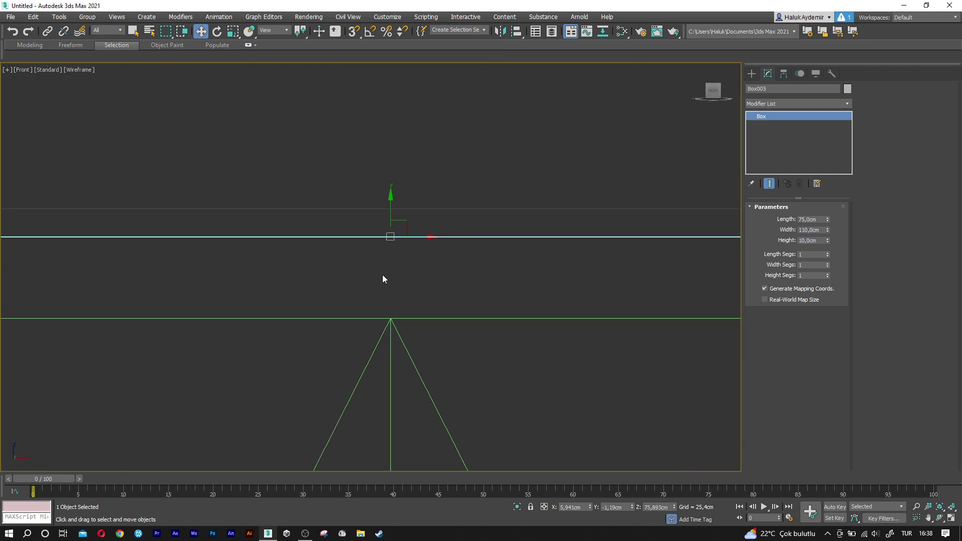
{"action": "scroll", "coordinate": [387, 221], "scroll_direction": "up", "scroll_amount": 2}
{"action": "left_click_drag", "start_coordinate": [392, 220], "coordinate": [425, 387]}
{"action": "scroll", "coordinate": [415, 385], "scroll_direction": "down", "scroll_amount": 2}
{"action": "key", "text": "p"}
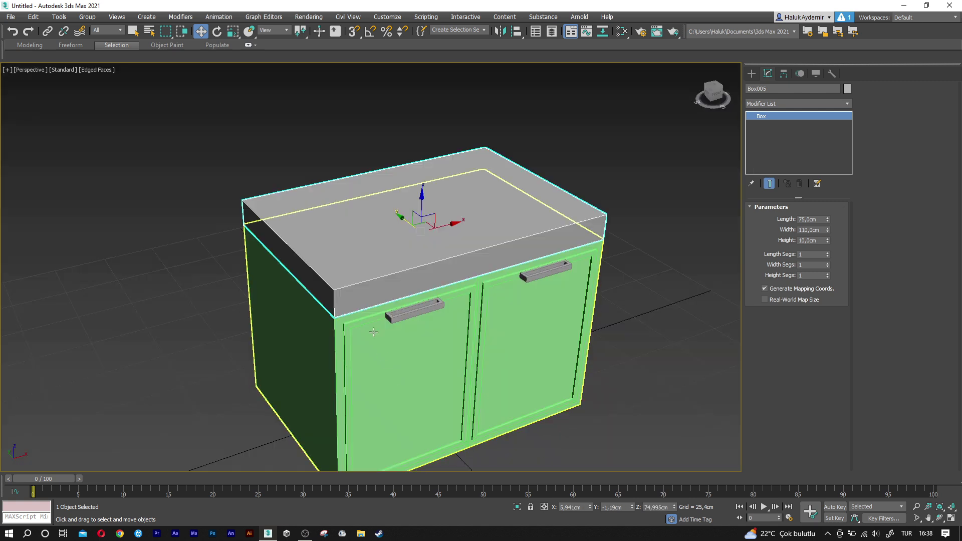
{"action": "middle_click_drag", "start_coordinate": [373, 332], "coordinate": [372, 307], "text": "alt"}
{"action": "scroll", "coordinate": [405, 256], "scroll_direction": "up", "scroll_amount": 2}
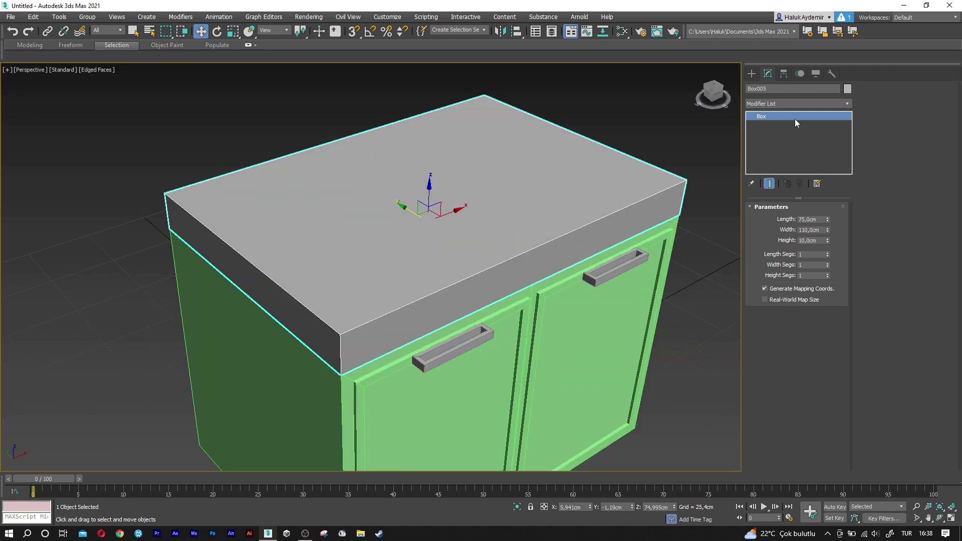
Add an Edit Poly modifier to the countertop and select its front and back top edges.
{"action": "left_click", "coordinate": [793, 103]}
{"action": "key", "text": "e"}
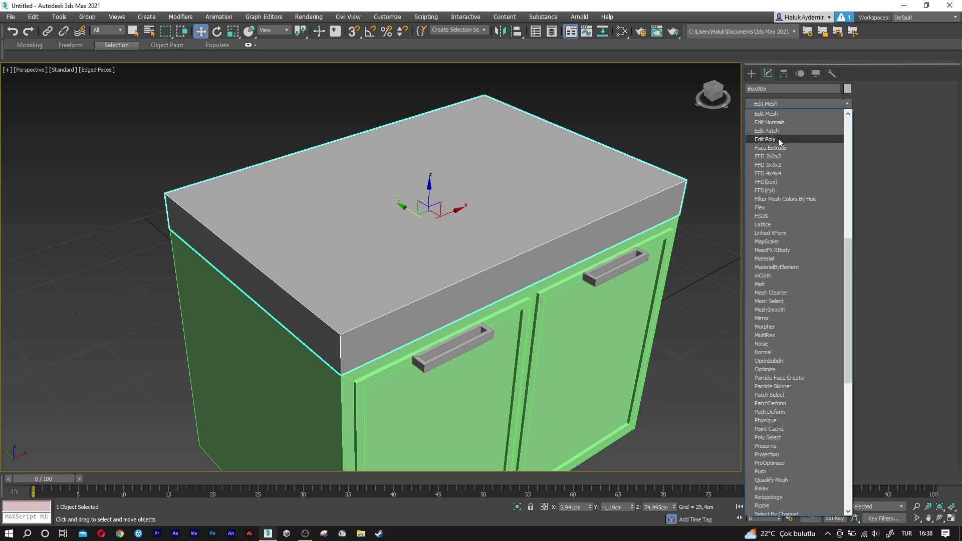
{"action": "left_click", "coordinate": [777, 138]}
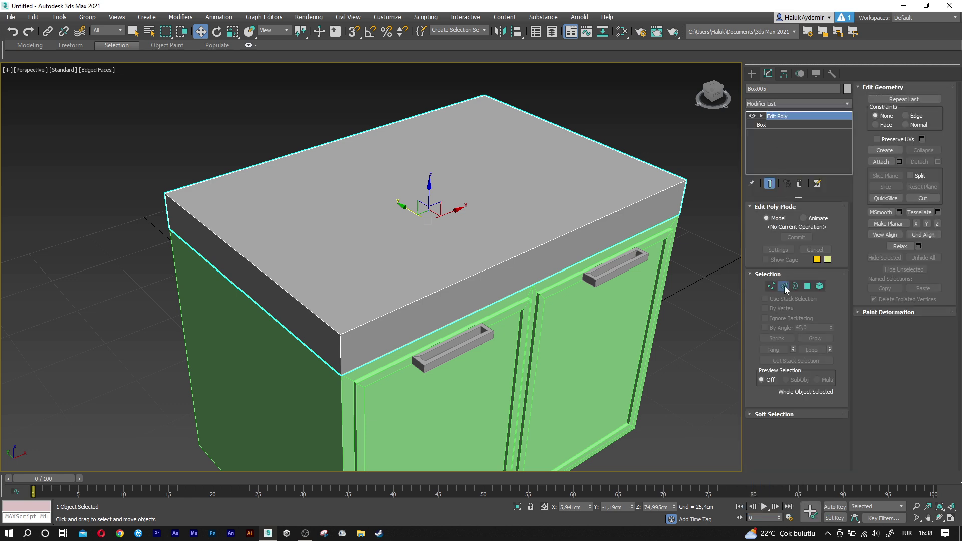
{"action": "left_click", "coordinate": [784, 287]}
{"action": "left_click", "coordinate": [495, 262]}
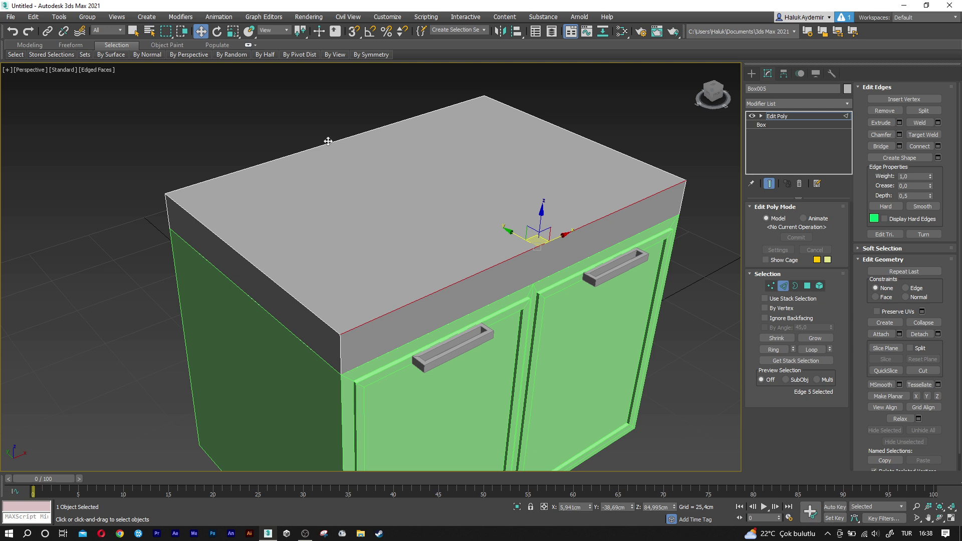
{"action": "left_click", "coordinate": [328, 142], "text": "ctrl"}
{"action": "middle_click_drag", "start_coordinate": [350, 170], "coordinate": [341, 186]}
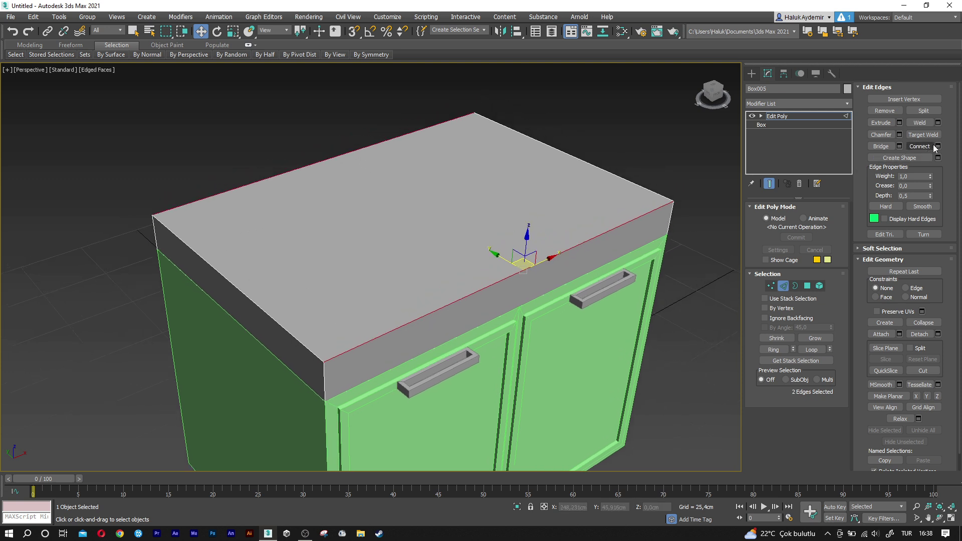
Connect the selected edges with 2 segments and Pinch 80.
{"action": "left_click", "coordinate": [938, 146]}
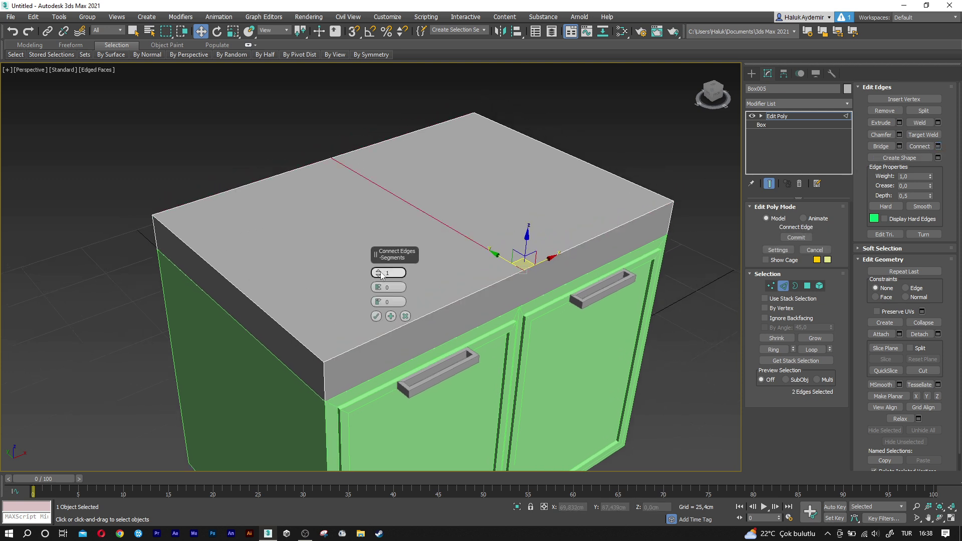
{"action": "left_click_drag", "start_coordinate": [379, 273], "coordinate": [379, 270]}
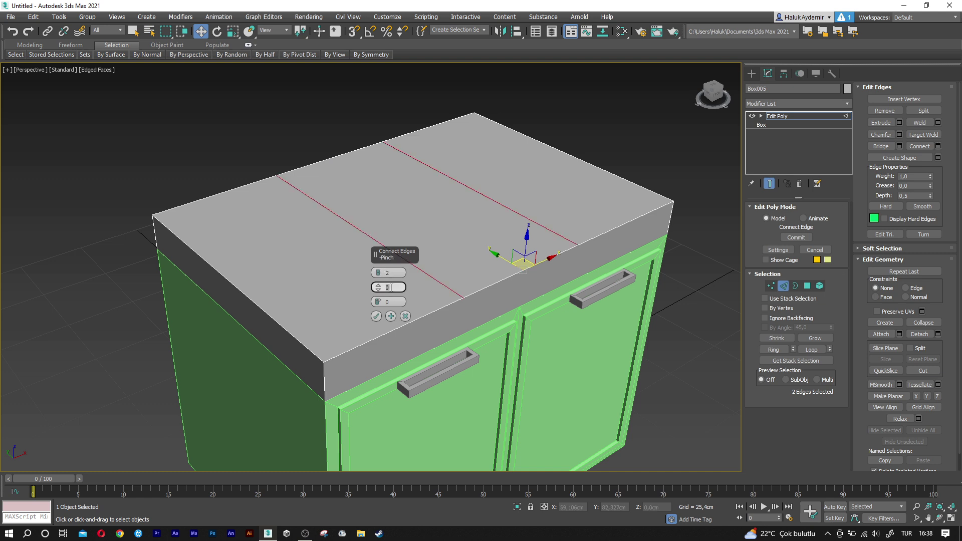
{"action": "type", "text": "80"}
{"action": "key", "text": "Return"}
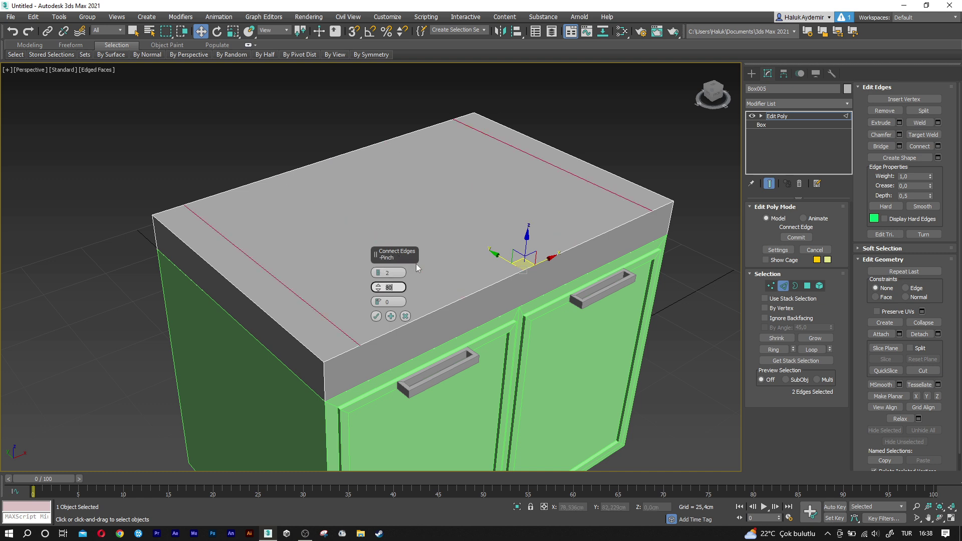
{"action": "left_click", "coordinate": [375, 316]}
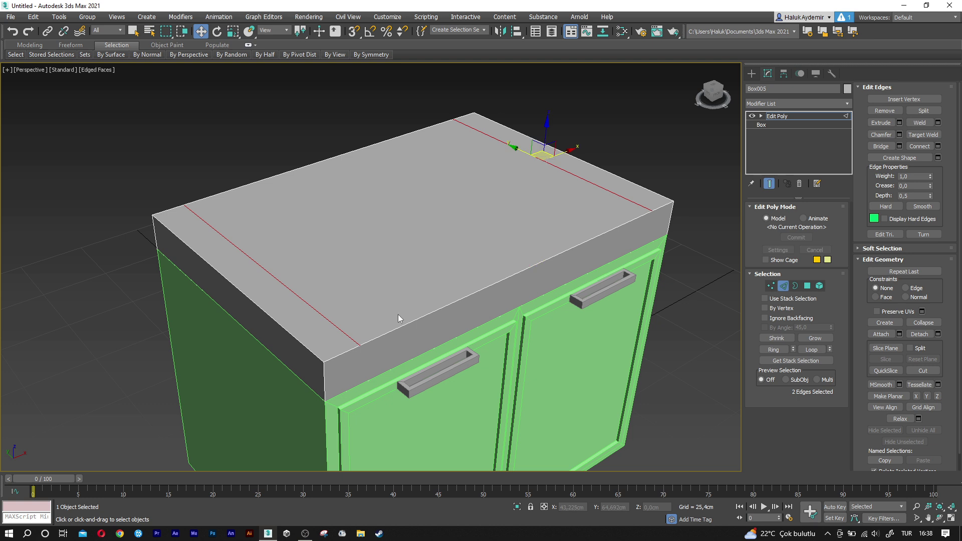
Start another Connect with 1 segment and Slide 260 to shift the edge toward the back.
{"action": "left_click", "coordinate": [938, 147]}
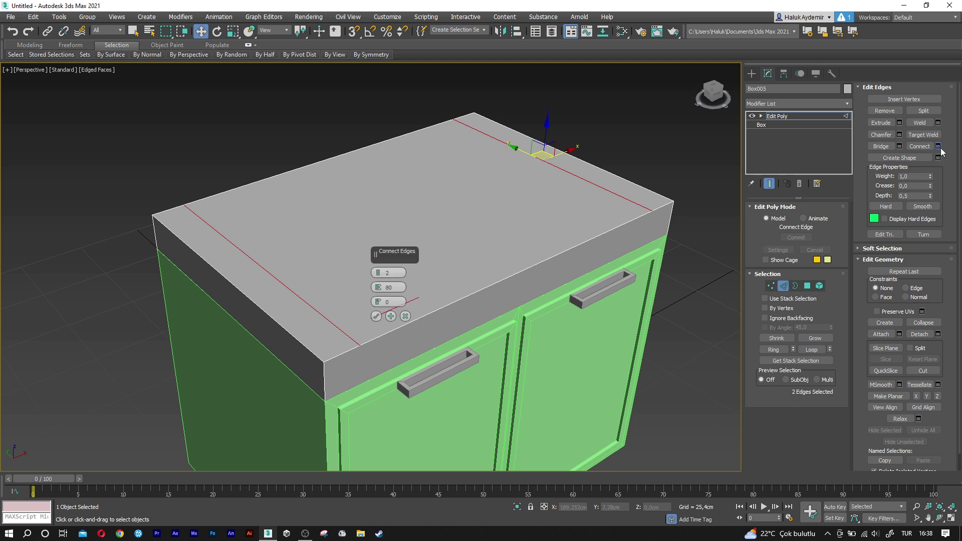
{"action": "left_click_drag", "start_coordinate": [378, 273], "coordinate": [379, 286]}
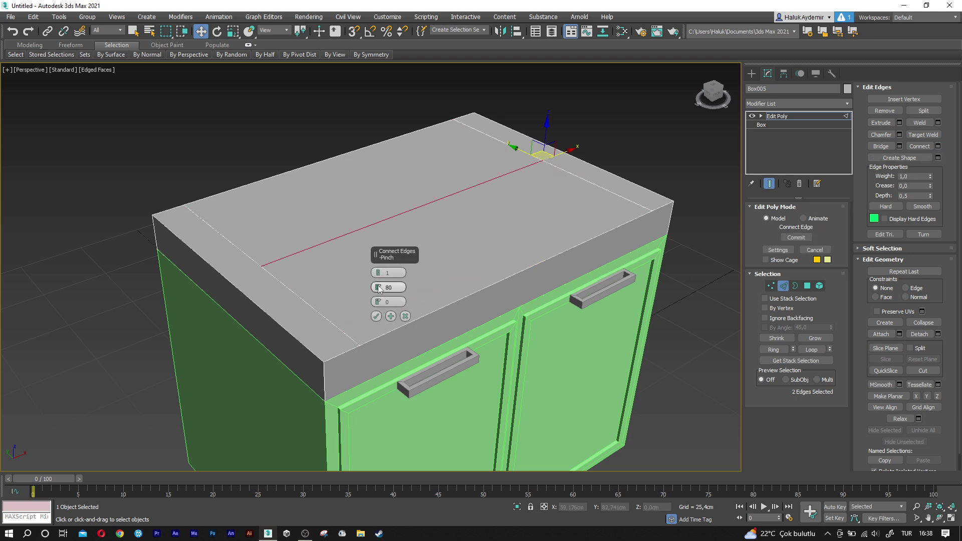
{"action": "left_click", "coordinate": [379, 287]}
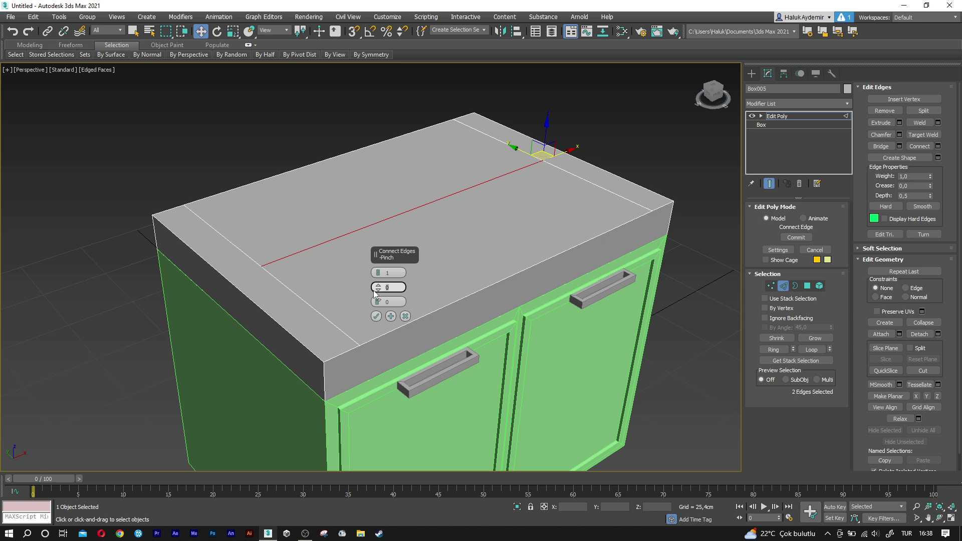
{"action": "left_click", "coordinate": [379, 301]}
{"action": "type", "text": "2"}
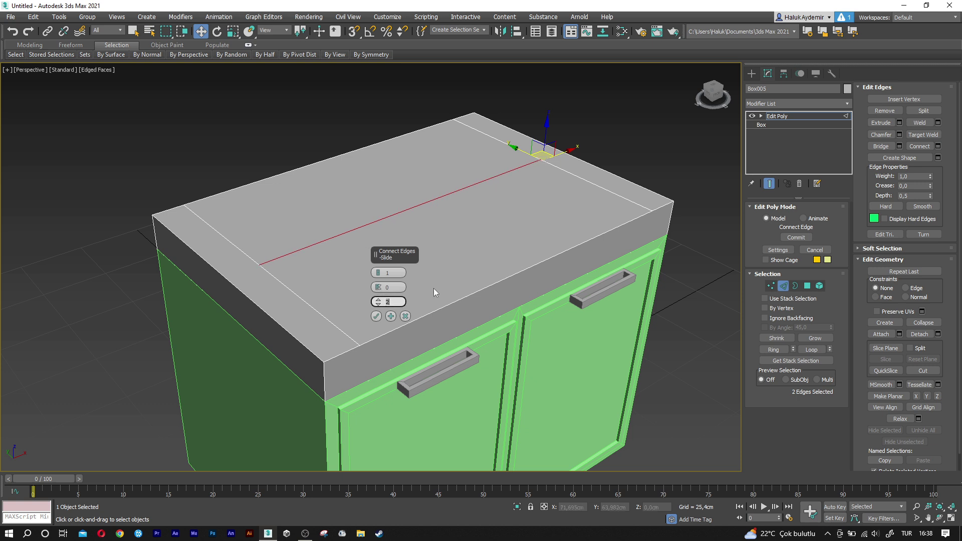
{"action": "type", "text": "60"}
{"action": "key", "text": "Return"}
Commit the lengthwise edge, then select the countertop's top face and inset it 3 cm.
{"action": "left_click", "coordinate": [376, 316]}
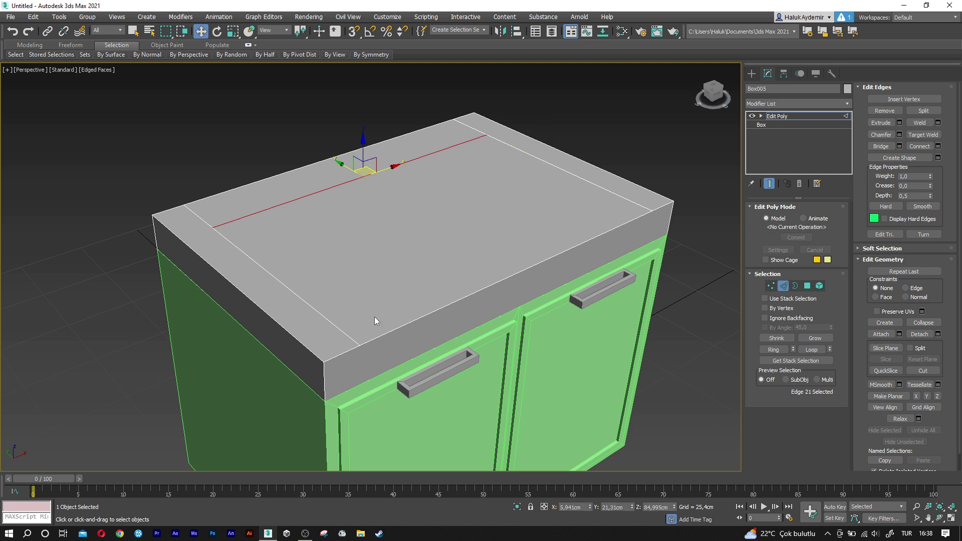
{"action": "left_click", "coordinate": [807, 285]}
{"action": "left_click", "coordinate": [447, 236]}
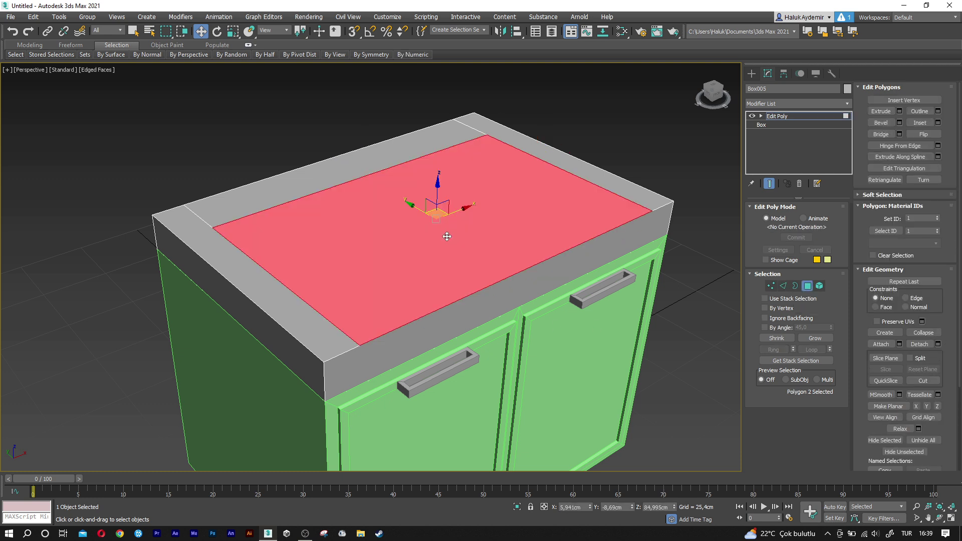
{"action": "left_click", "coordinate": [938, 122]}
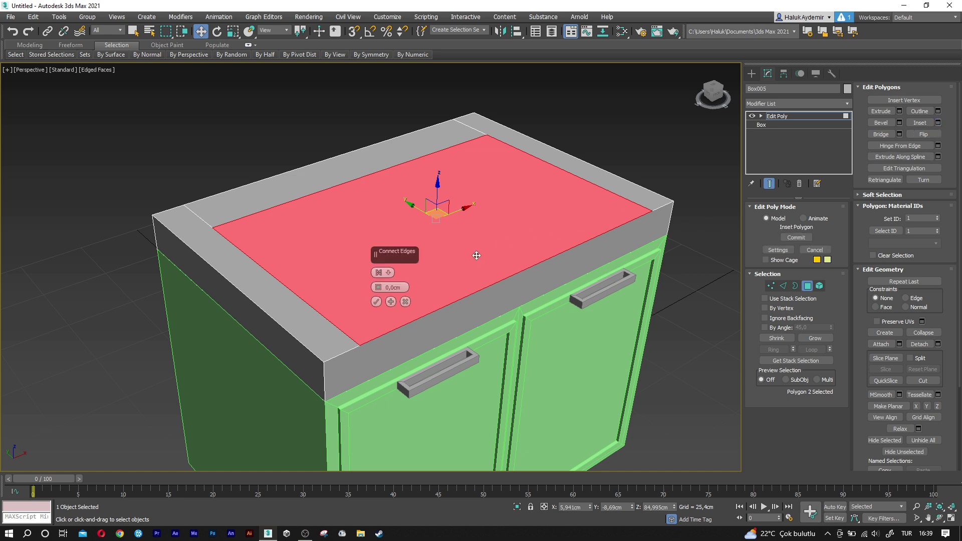
{"action": "double_click", "coordinate": [395, 286]}
{"action": "type", "text": "3"}
{"action": "key", "text": "Return"}
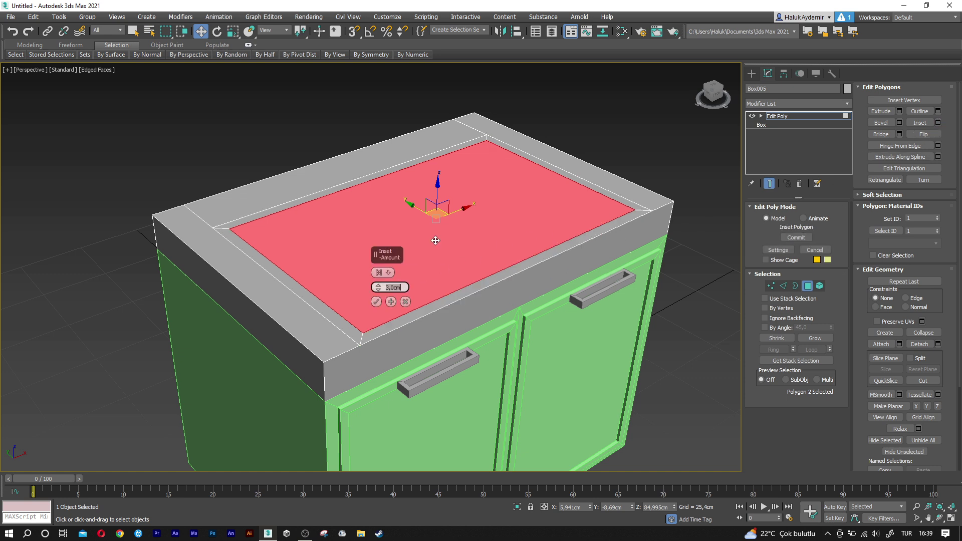
{"action": "left_click", "coordinate": [377, 302]}
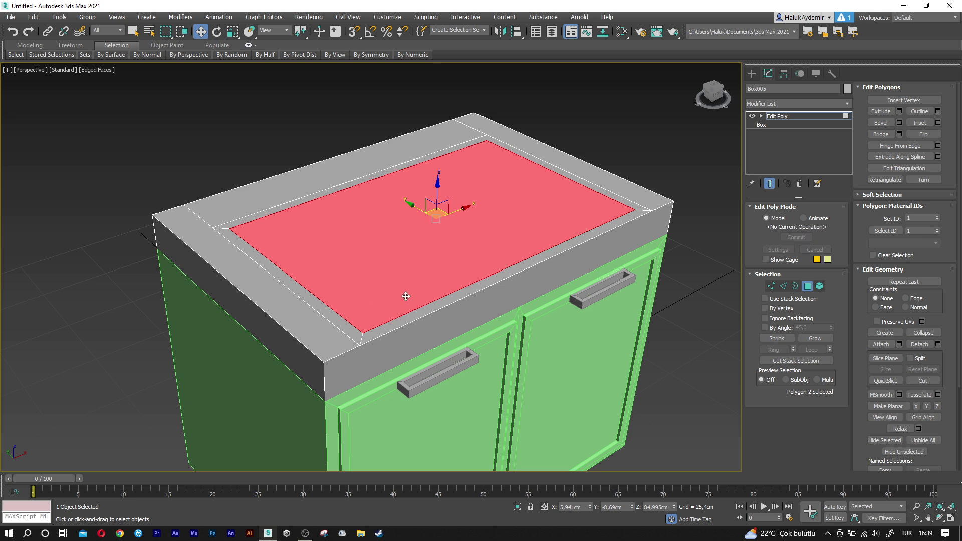
Extrude the inset face -9.75 cm into a sink recess and exit Polygon mode.
{"action": "left_click", "coordinate": [899, 111]}
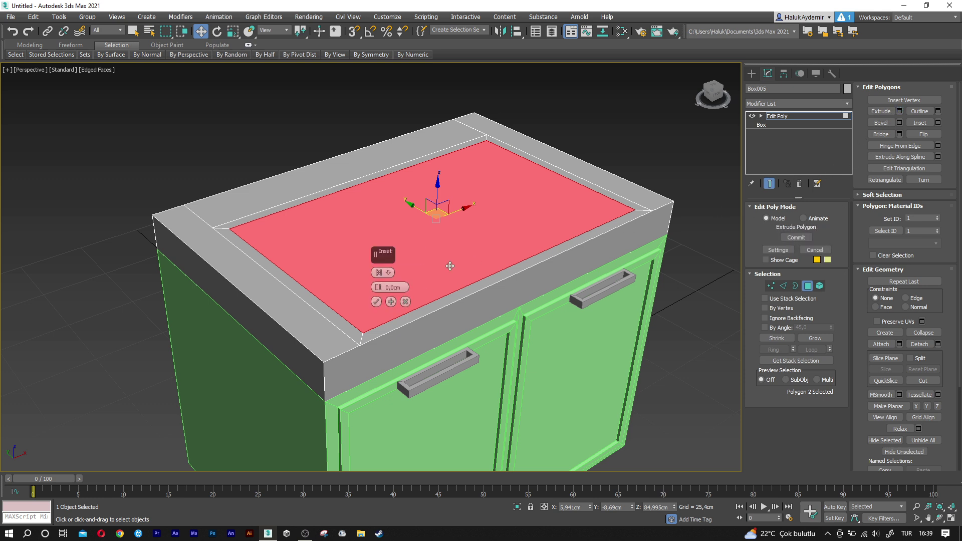
{"action": "double_click", "coordinate": [406, 288]}
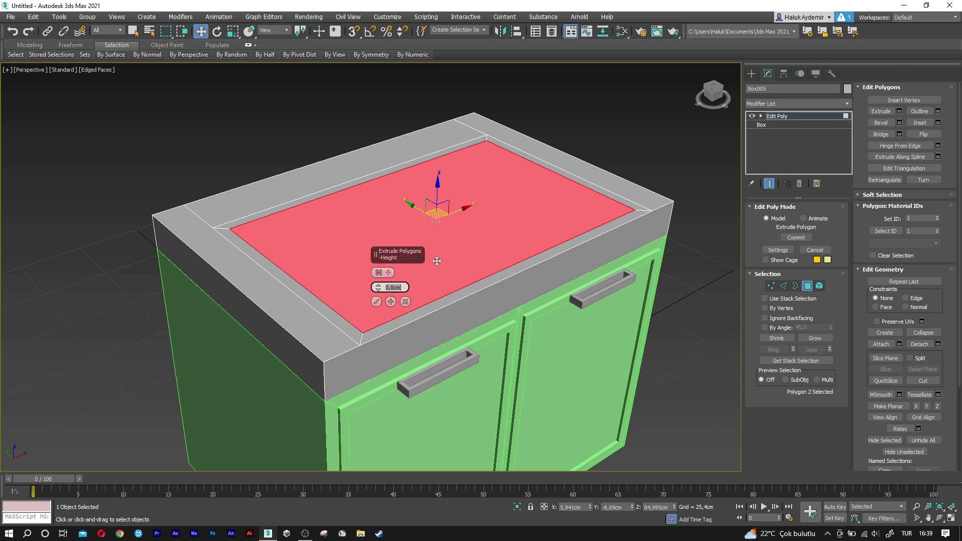
{"action": "type", "text": "-9,75"}
{"action": "key", "text": "Return"}
{"action": "left_click", "coordinate": [376, 301]}
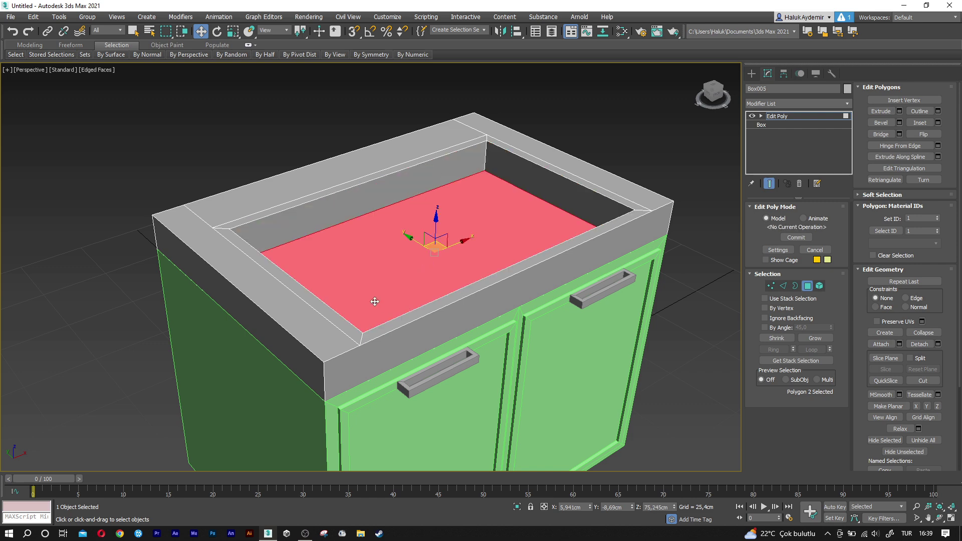
{"action": "left_click", "coordinate": [807, 286]}
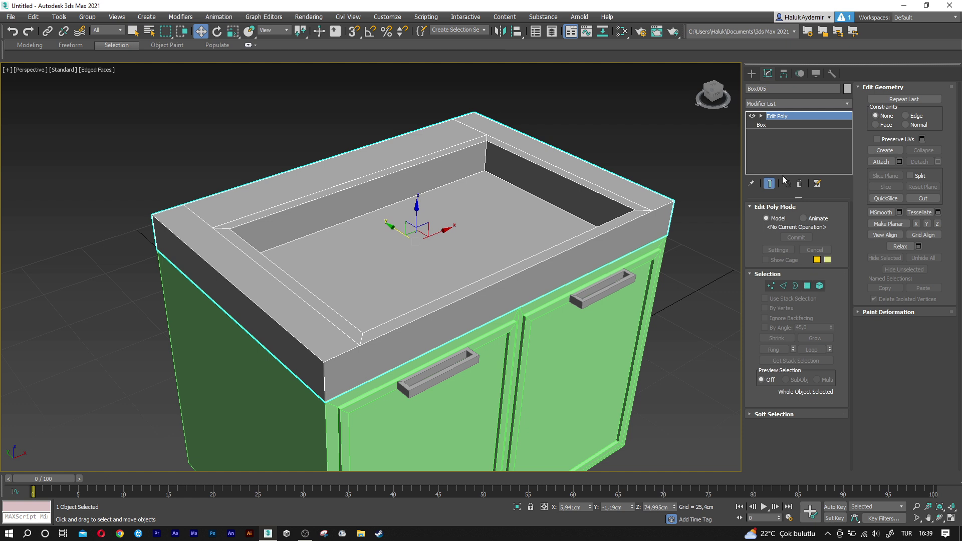
Draw a Standard Primitives cylinder standing on the sink rim.
{"action": "left_click", "coordinate": [751, 74]}
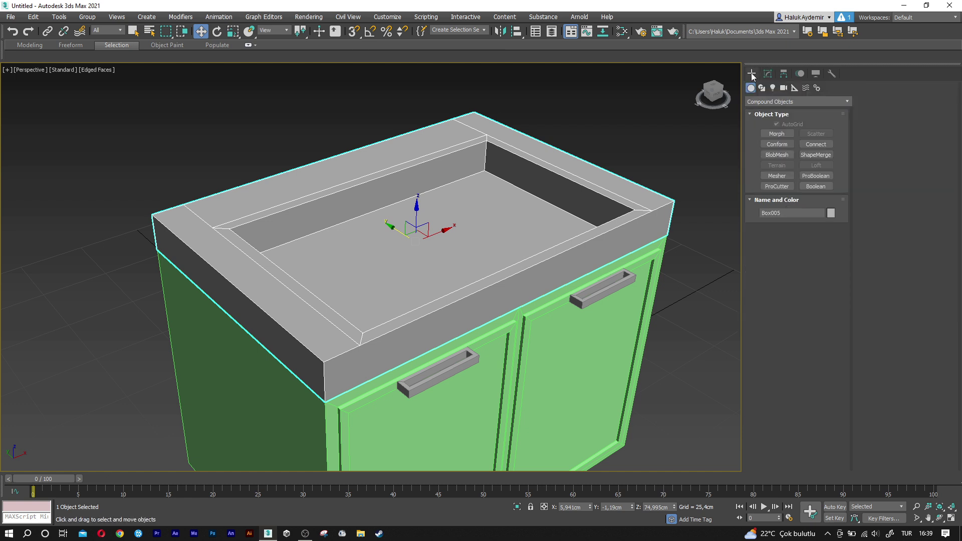
{"action": "left_click", "coordinate": [769, 104]}
{"action": "left_click", "coordinate": [770, 114]}
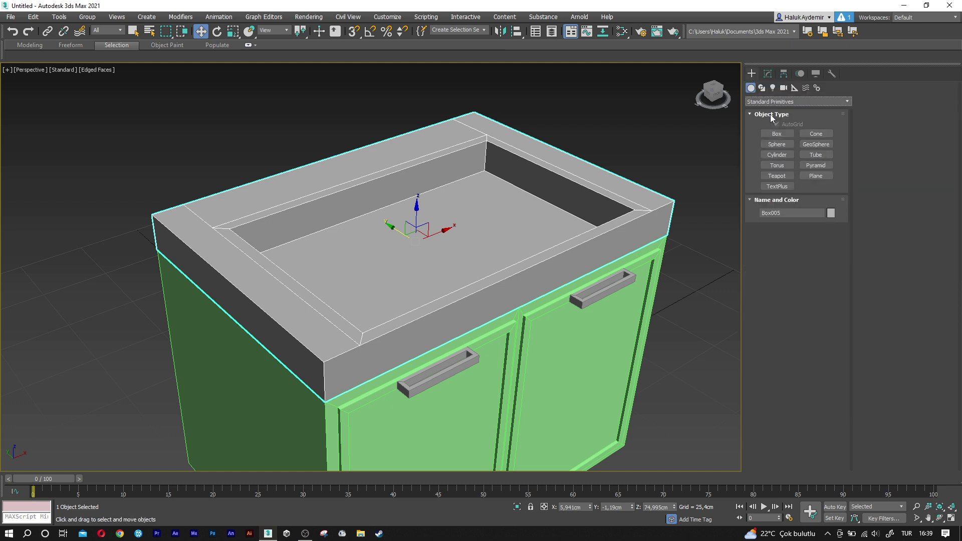
{"action": "left_click", "coordinate": [779, 155]}
{"action": "scroll", "coordinate": [337, 180], "scroll_direction": "up", "scroll_amount": 3}
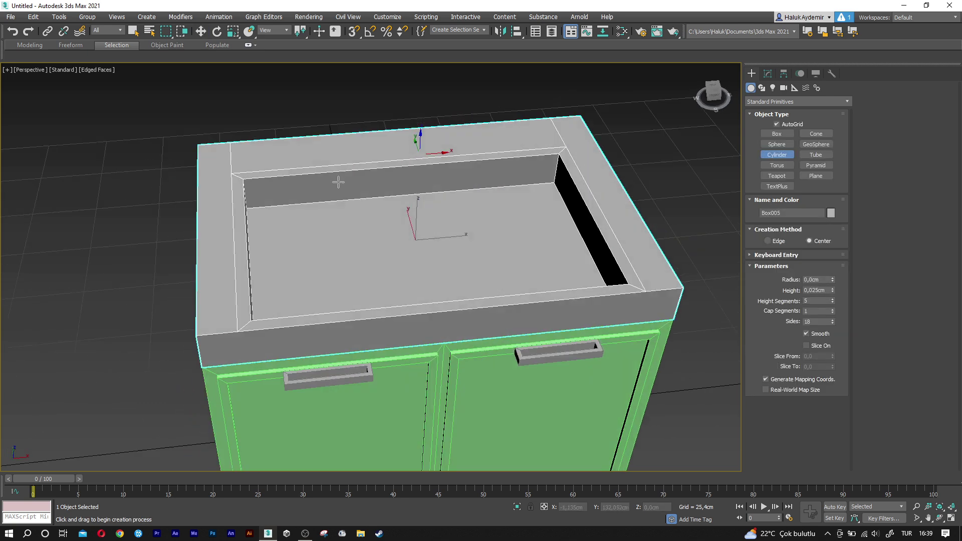
{"action": "scroll", "coordinate": [402, 146], "scroll_direction": "up", "scroll_amount": 3}
{"action": "scroll", "coordinate": [402, 145], "scroll_direction": "up", "scroll_amount": 2}
{"action": "scroll", "coordinate": [401, 146], "scroll_direction": "down", "scroll_amount": 4}
{"action": "left_click_drag", "start_coordinate": [403, 190], "coordinate": [416, 203]}
{"action": "left_click", "coordinate": [417, 165]}
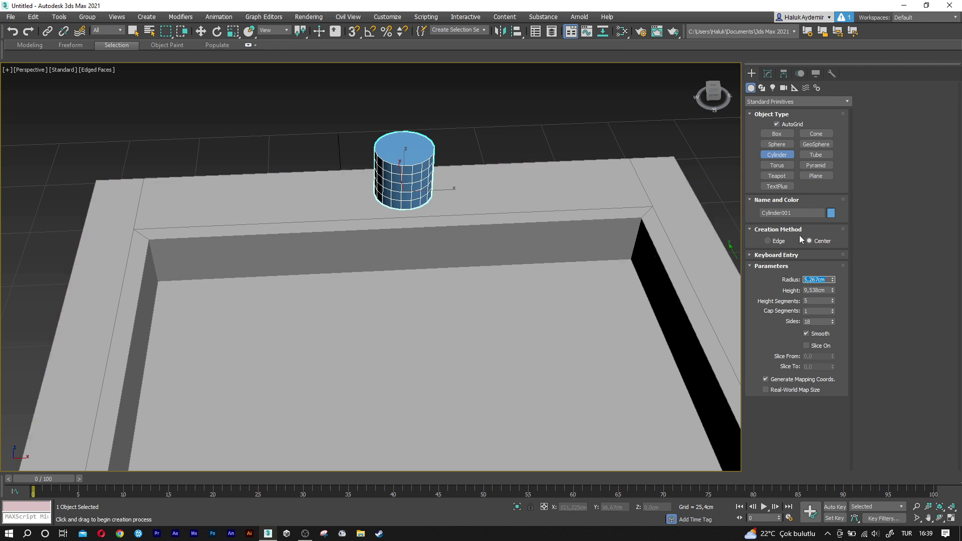
Set the cylinder to radius 5 cm, height 10 cm and 1 height segment.
{"action": "type", "text": "5"}
{"action": "key", "text": "Tab"}
{"action": "type", "text": "10"}
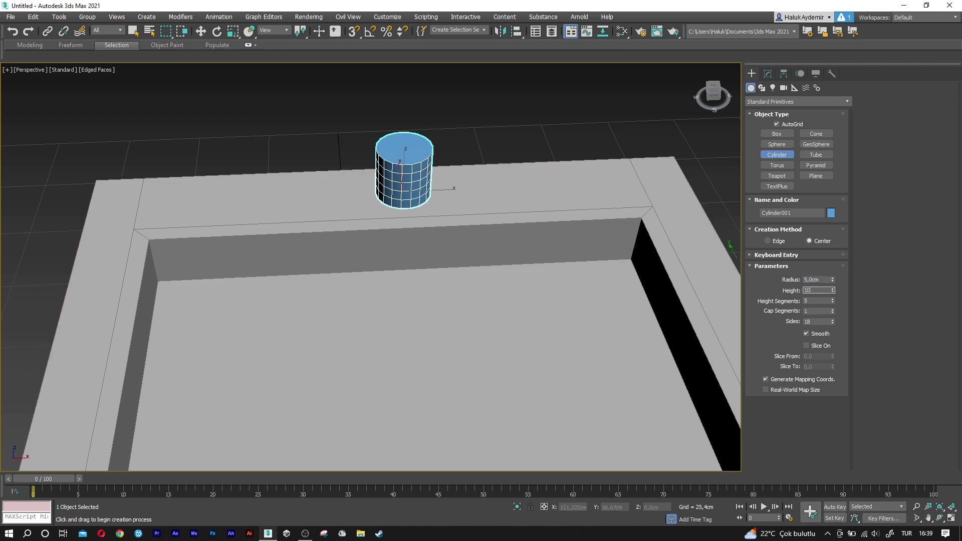
{"action": "key", "text": "Tab"}
{"action": "type", "text": "1"}
{"action": "key", "text": "Tab"}
{"action": "key", "text": "Tab"}
{"action": "type", "text": "20"}
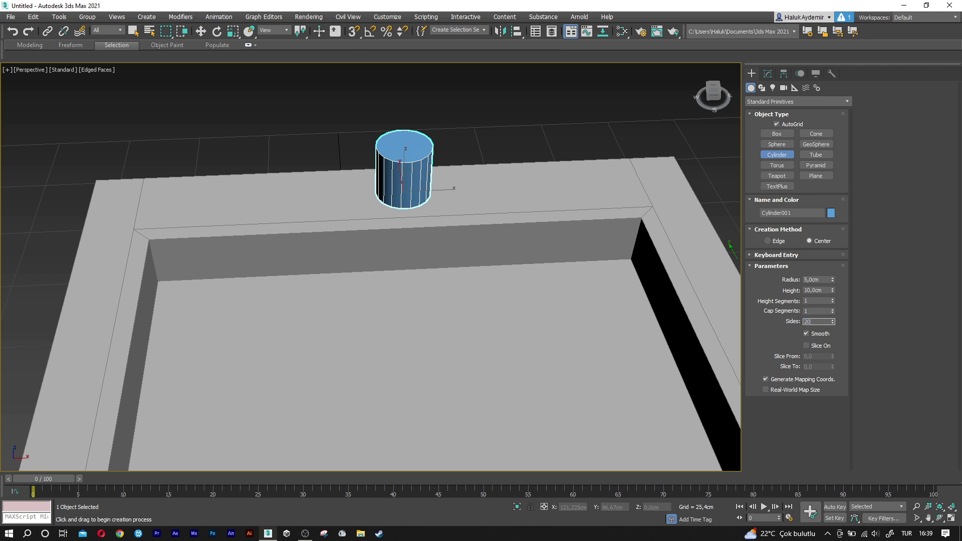
Align the cylinder centre-to-centre with Box005 in X and Y, leaving Z unchecked.
{"action": "key", "text": "w"}
{"action": "middle_click_drag", "start_coordinate": [521, 119], "coordinate": [516, 123]}
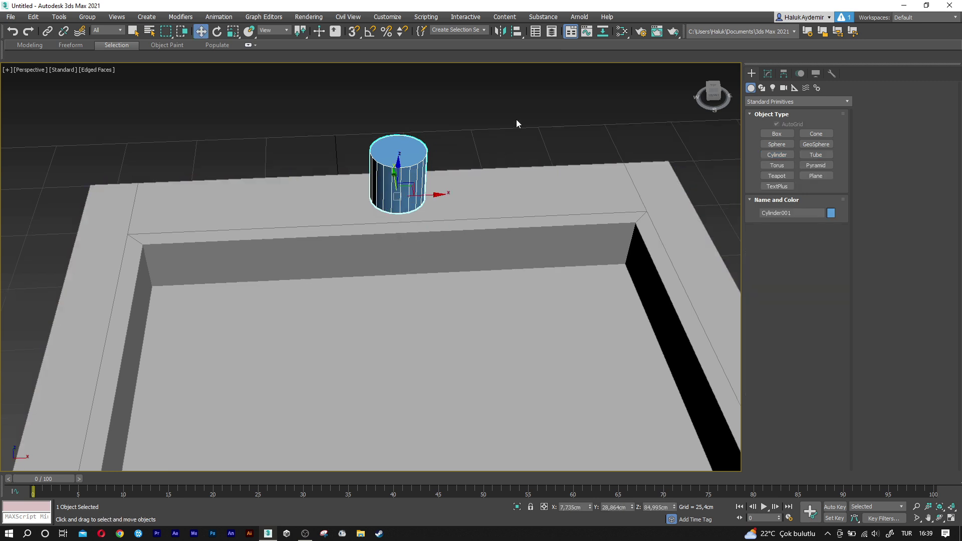
{"action": "left_click", "coordinate": [517, 32]}
{"action": "left_click", "coordinate": [492, 195]}
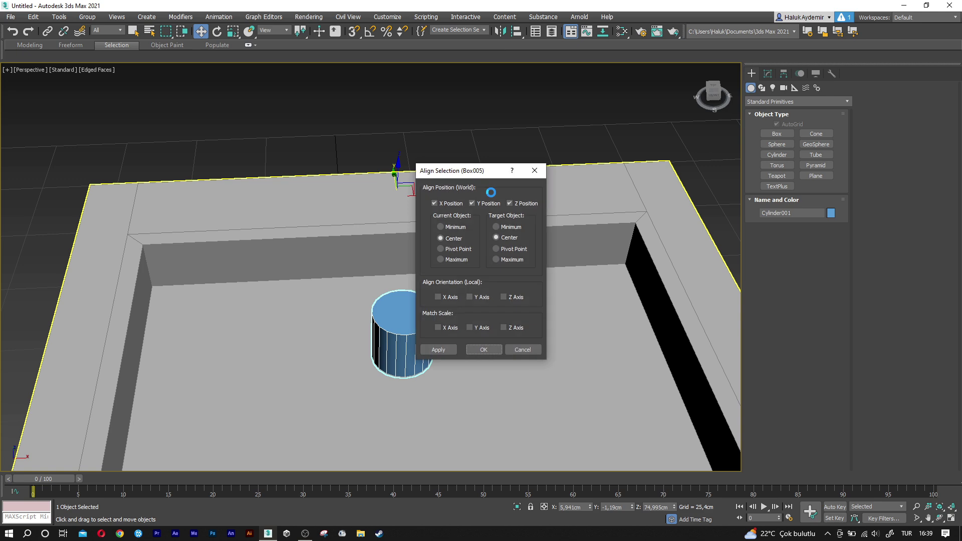
{"action": "left_click", "coordinate": [509, 205]}
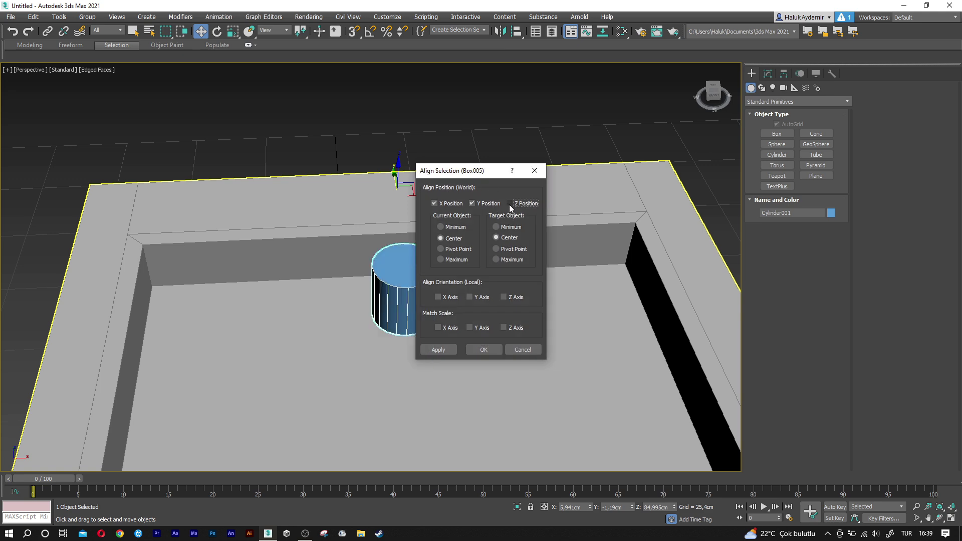
{"action": "left_click", "coordinate": [484, 350]}
Move the cylinder back along Y onto the countertop's rear rim.
{"action": "middle_click_drag", "start_coordinate": [484, 352], "coordinate": [450, 305], "text": "alt"}
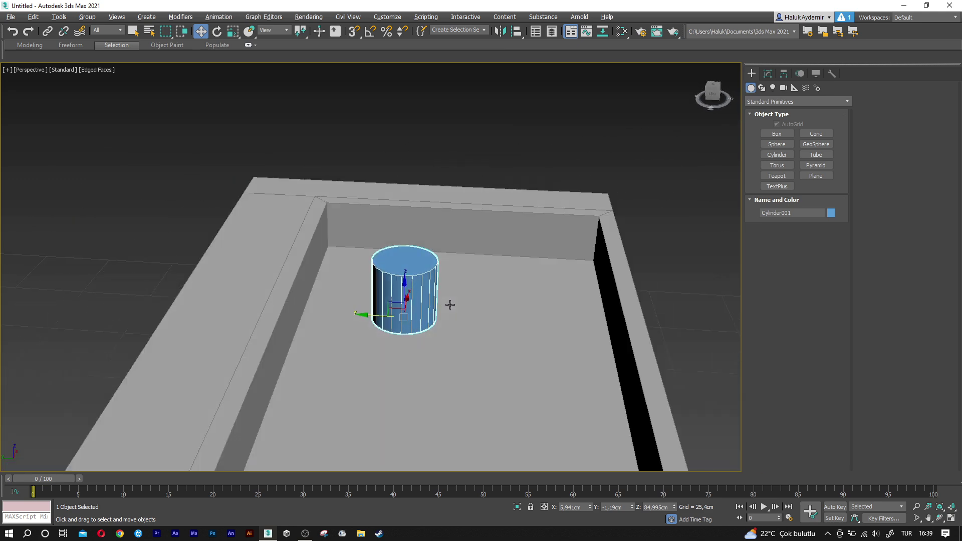
{"action": "left_click_drag", "start_coordinate": [373, 318], "coordinate": [221, 302]}
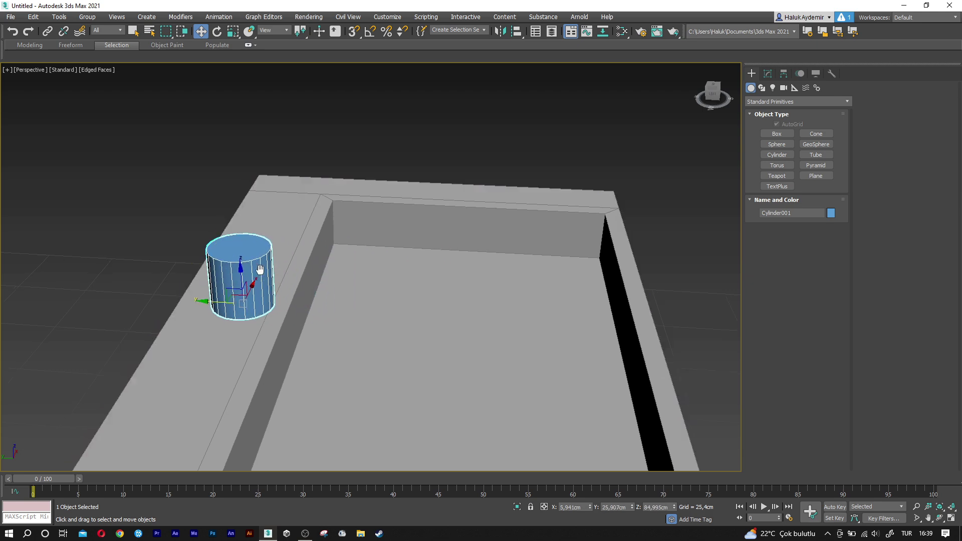
{"action": "middle_click_drag", "start_coordinate": [220, 302], "coordinate": [331, 235]}
{"action": "left_click_drag", "start_coordinate": [346, 214], "coordinate": [347, 214]}
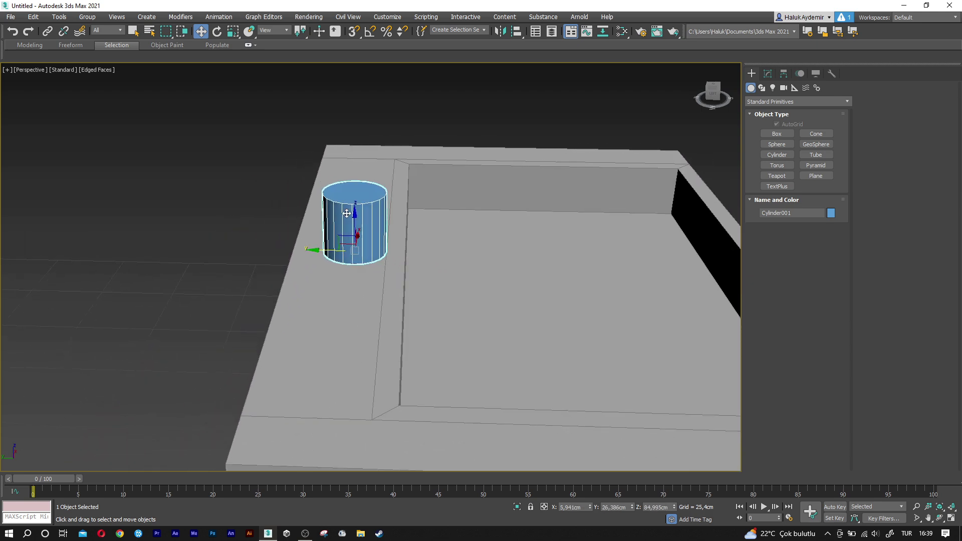
{"action": "mouse_move", "coordinate": [350, 216]}
{"action": "middle_mouse_down", "text": "alt"}
{"action": "mouse_move", "coordinate": [273, 215]}
{"action": "mouse_move", "coordinate": [378, 234]}
{"action": "middle_mouse_up", "text": "alt"}
Add a Taper modifier with Amount -0.15 to the cylinder and Shift-drag a copy upward.
{"action": "left_click", "coordinate": [766, 75]}
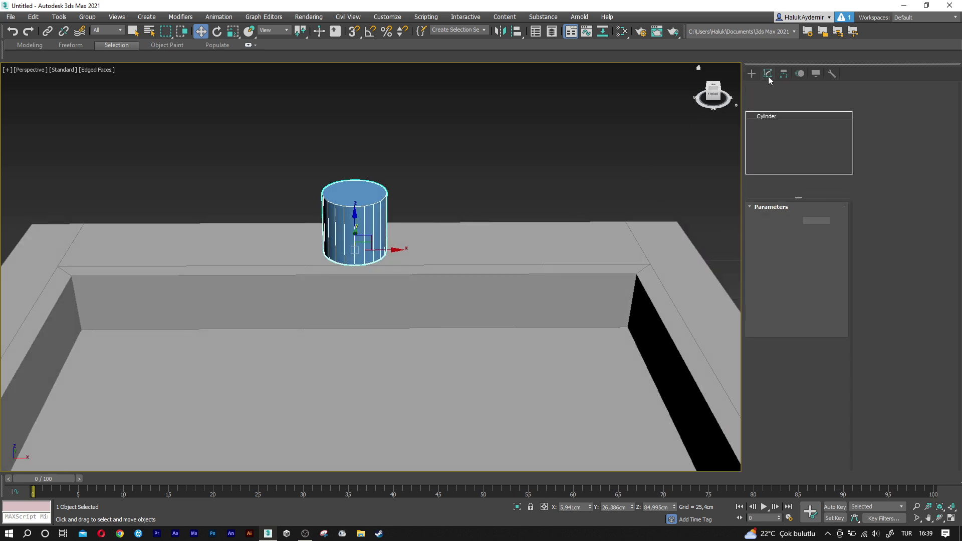
{"action": "left_click", "coordinate": [764, 103]}
{"action": "scroll", "coordinate": [766, 130], "scroll_direction": "down", "scroll_amount": 10}
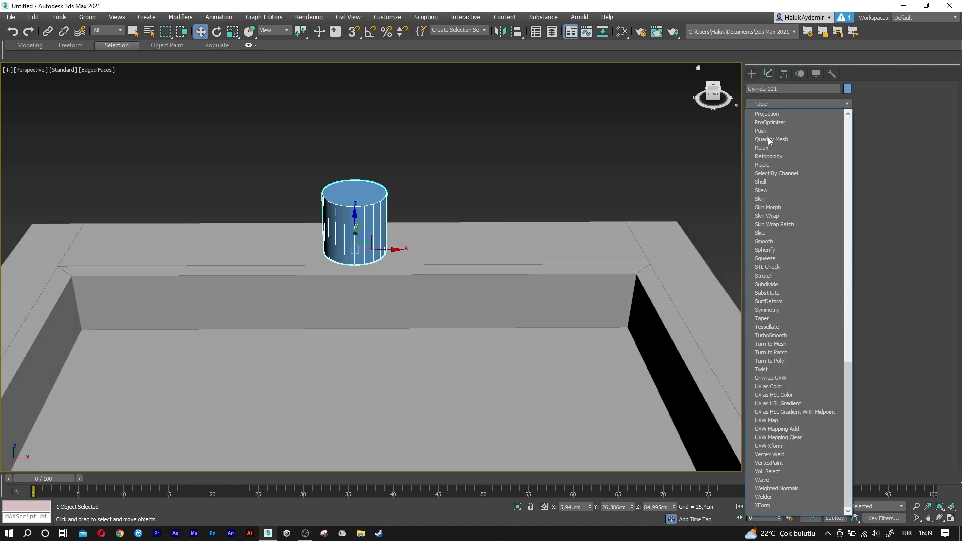
{"action": "left_click", "coordinate": [768, 314]}
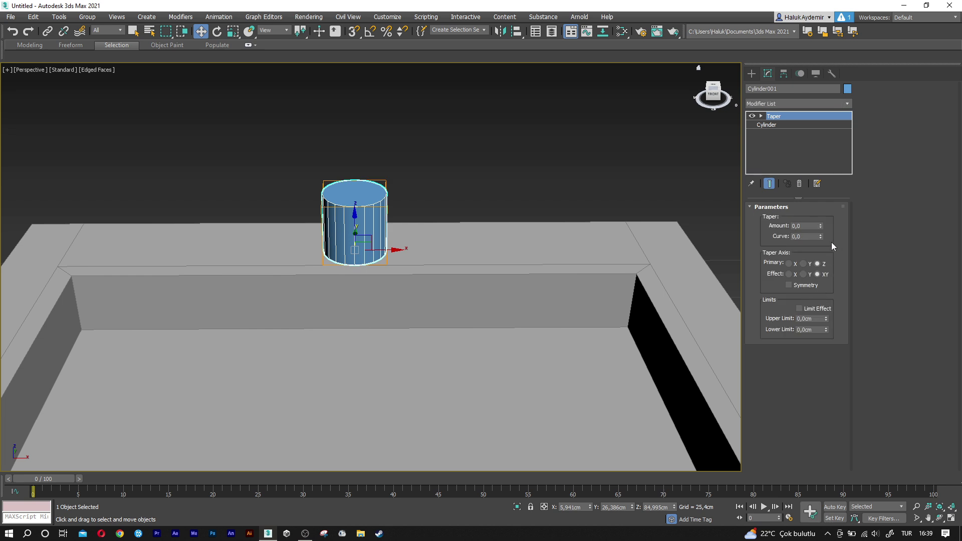
{"action": "left_click", "coordinate": [804, 226]}
{"action": "type", "text": "-0,1"}
{"action": "key", "text": "Return"}
{"action": "scroll", "coordinate": [340, 228], "scroll_direction": "up", "scroll_amount": 3}
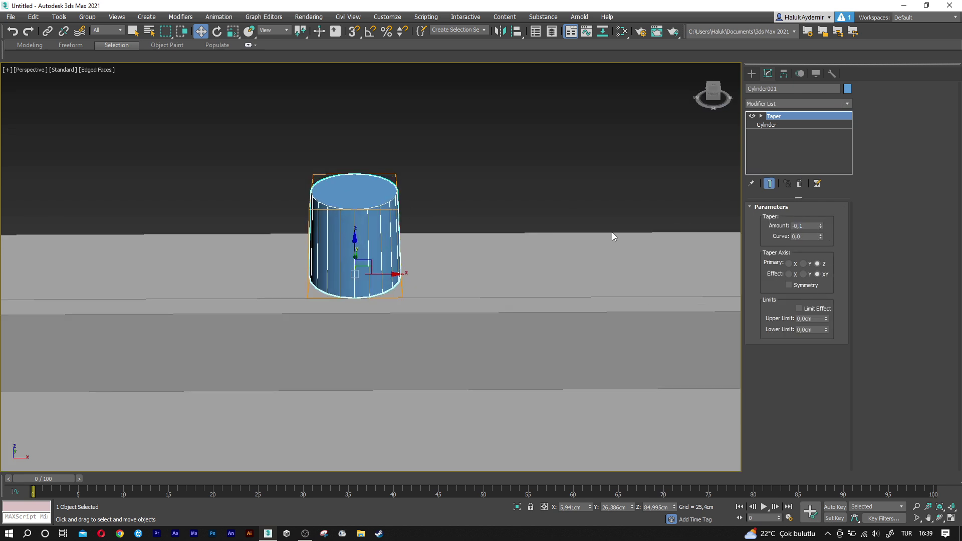
{"action": "left_click", "coordinate": [812, 227]}
{"action": "middle_click_drag", "start_coordinate": [403, 242], "coordinate": [412, 269]}
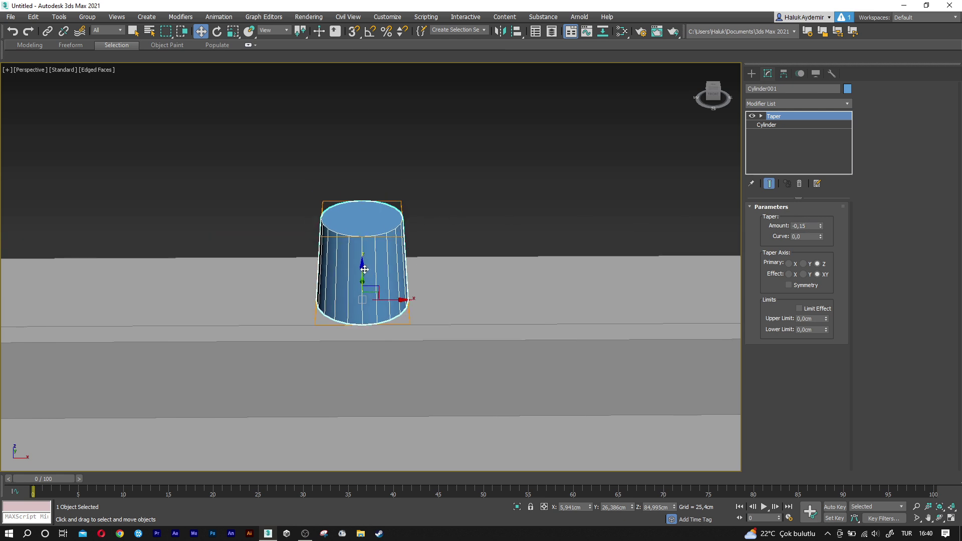
{"action": "left_click_drag", "start_coordinate": [364, 269], "coordinate": [364, 146], "text": "shift"}
Make the copy Cylinder002 untapered, with radius 0.75 cm, height 70 cm and 30 sides.
{"action": "left_click", "coordinate": [480, 309]}
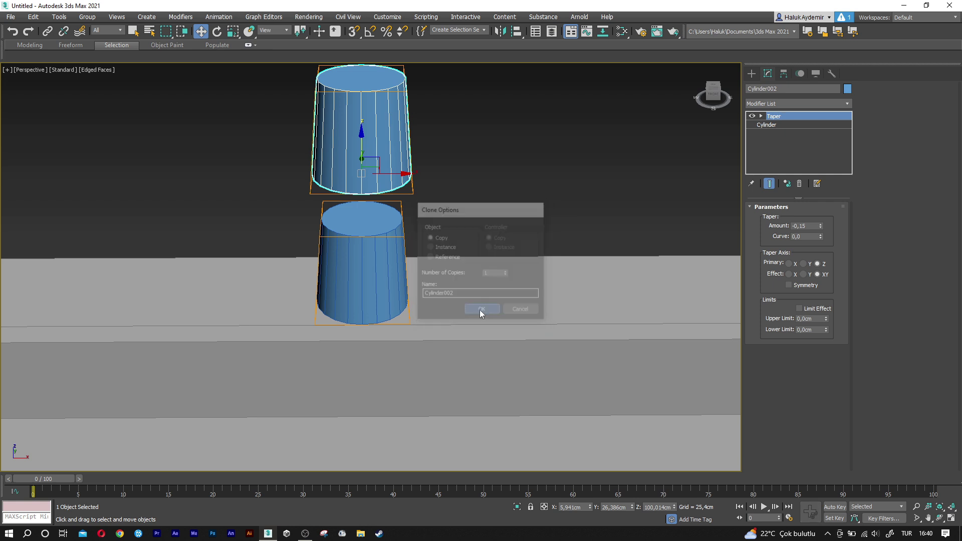
{"action": "middle_click_drag", "start_coordinate": [399, 246], "coordinate": [395, 265]}
{"action": "right_click", "coordinate": [778, 119]}
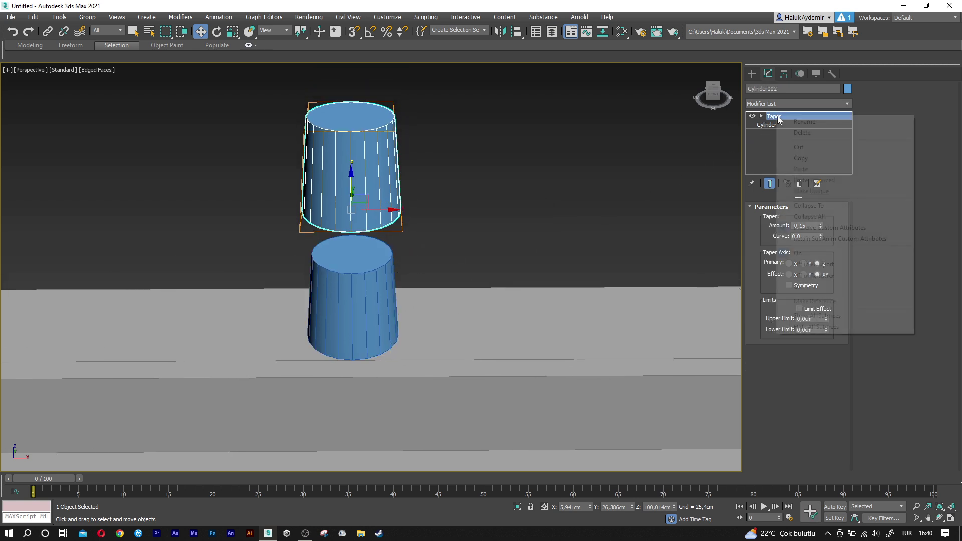
{"action": "left_click", "coordinate": [799, 132]}
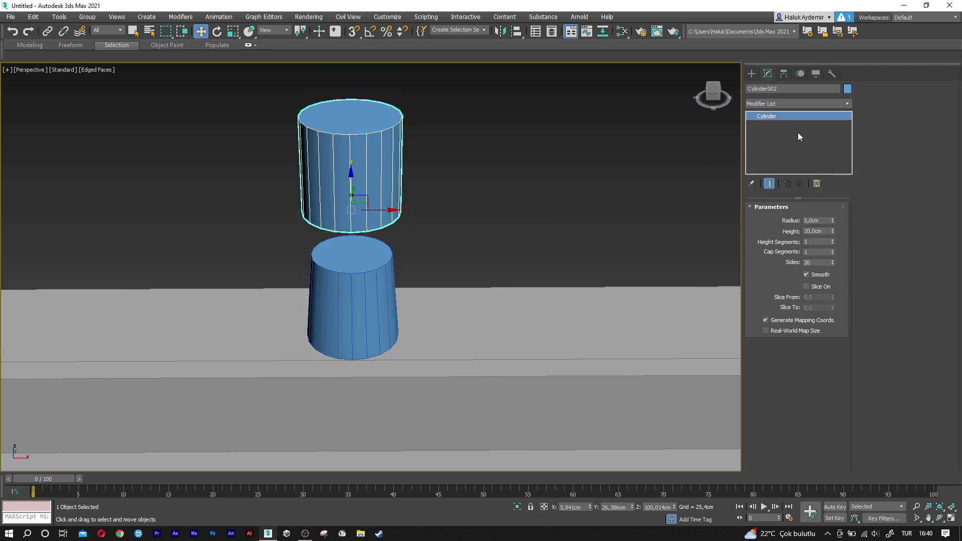
{"action": "double_click", "coordinate": [815, 220]}
{"action": "type", "text": "0,75"}
{"action": "key", "text": "Tab"}
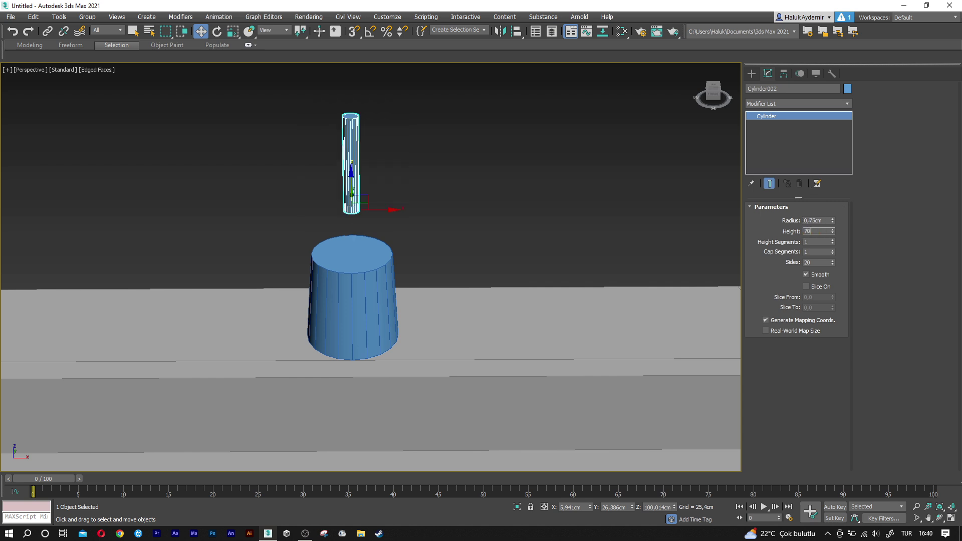
{"action": "key", "text": "Tab"}
{"action": "key", "text": "Tab"}
{"action": "key", "text": "Tab"}
{"action": "type", "text": "30"}
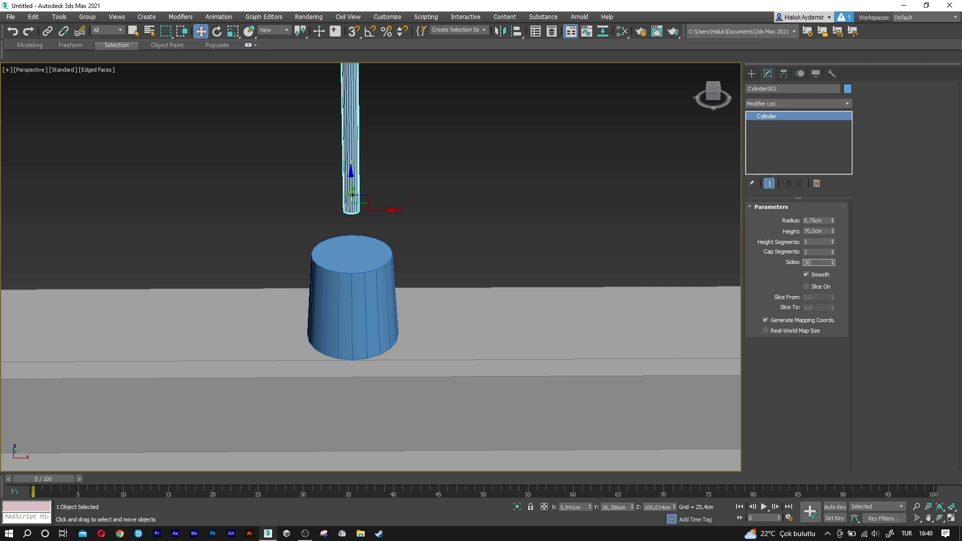
{"action": "key", "text": "Return"}
Seat the thin pipe on the tapered base, then Shift-drag a copy of the base rightward.
{"action": "left_click_drag", "start_coordinate": [353, 177], "coordinate": [350, 223]}
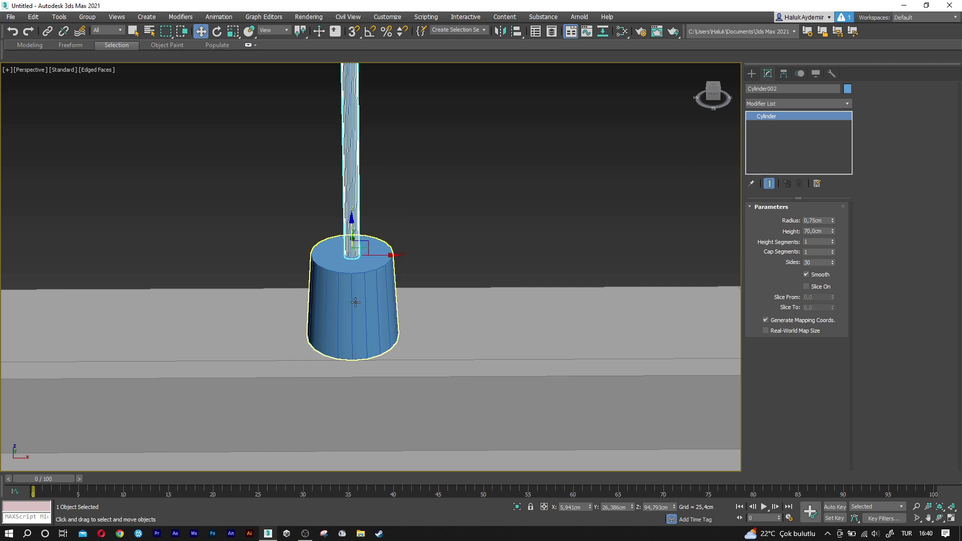
{"action": "left_click", "coordinate": [385, 281]}
{"action": "key", "text": "F4"}
{"action": "key", "text": "F4"}
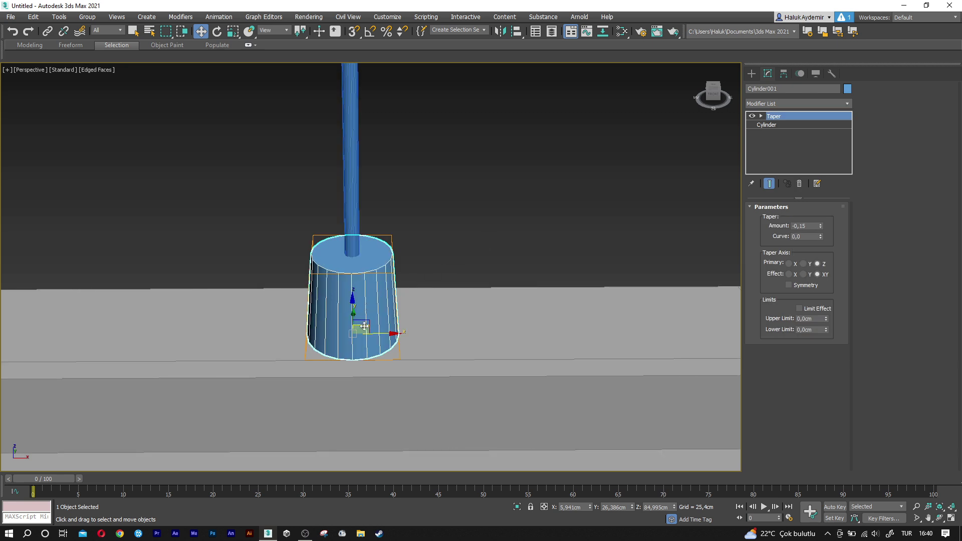
{"action": "left_click_drag", "start_coordinate": [393, 333], "coordinate": [538, 332], "text": "shift"}
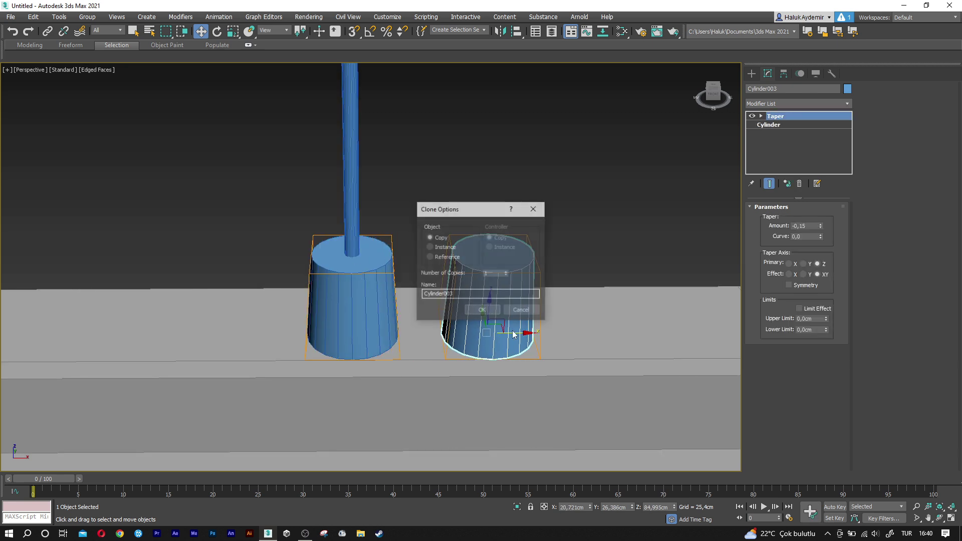
Create Cylinder003 and rotate it 90° onto its side using Angle Snap.
{"action": "left_click", "coordinate": [488, 310]}
{"action": "key", "text": "e"}
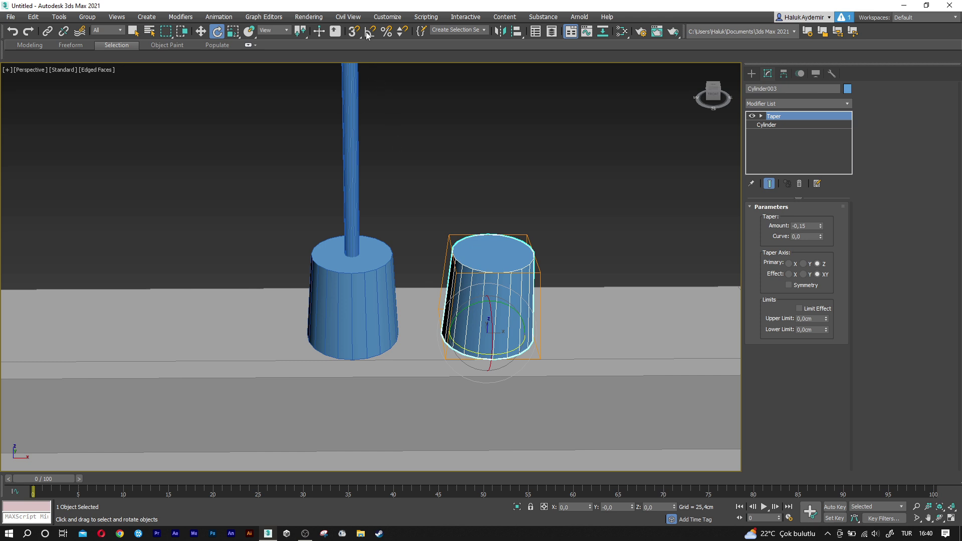
{"action": "left_click", "coordinate": [369, 32]}
{"action": "mouse_move", "coordinate": [481, 320]}
{"action": "left_mouse_down"}
{"action": "mouse_move", "coordinate": [516, 309]}
{"action": "mouse_move", "coordinate": [441, 275]}
{"action": "left_mouse_up"}
{"action": "key", "text": "w"}
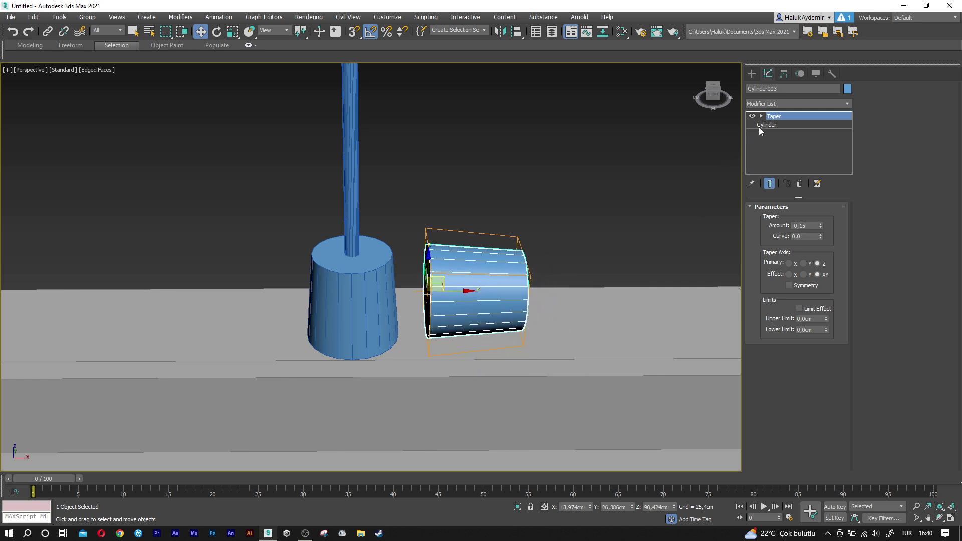
Give Cylinder003 radius 2.5 cm and height 5 cm, remove its Taper, and slide it into the base.
{"action": "left_click", "coordinate": [760, 125]}
{"action": "double_click", "coordinate": [821, 221]}
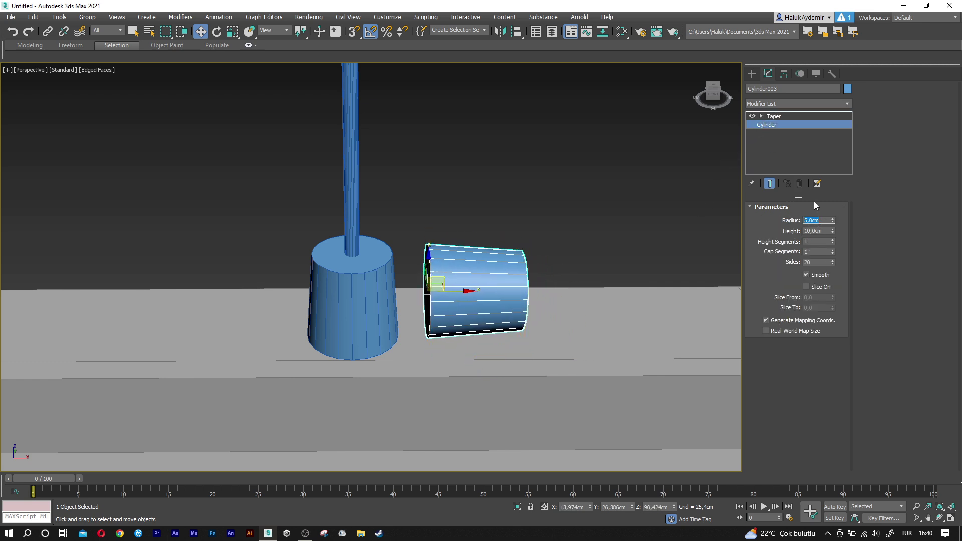
{"action": "type", "text": "2,5"}
{"action": "key", "text": "Tab"}
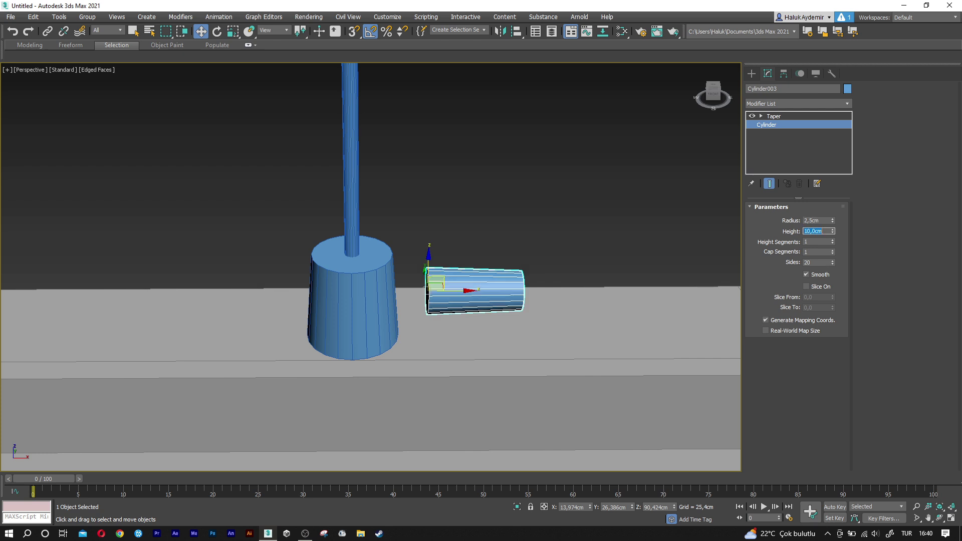
{"action": "key", "text": "Tab"}
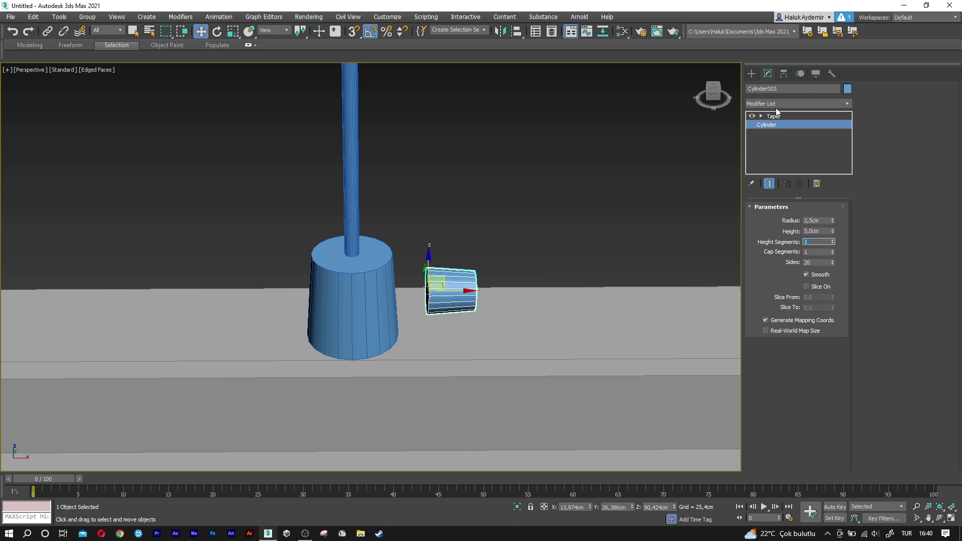
{"action": "right_click", "coordinate": [780, 119]}
{"action": "left_click", "coordinate": [796, 131]}
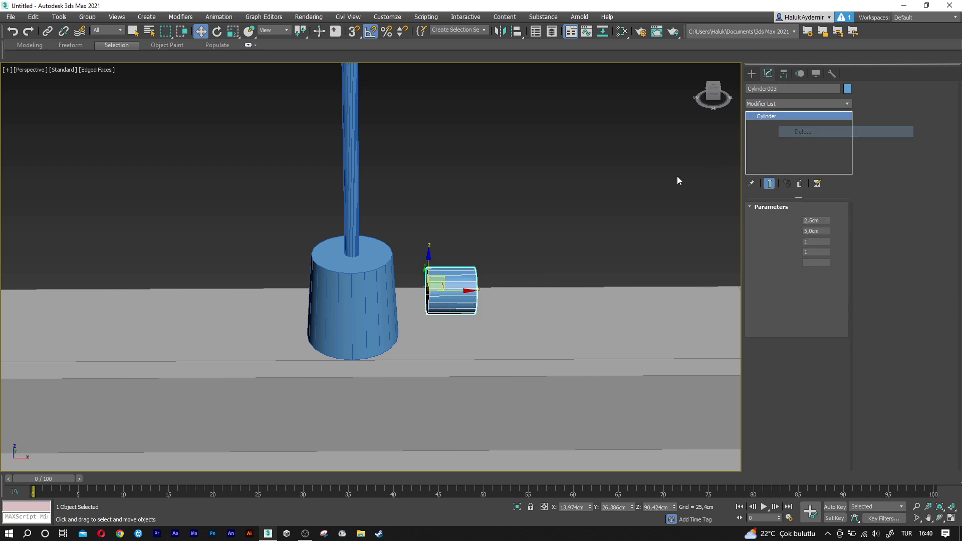
{"action": "scroll", "coordinate": [460, 299], "scroll_direction": "up", "scroll_amount": 3}
{"action": "mouse_move", "coordinate": [447, 287]}
{"action": "left_mouse_down"}
{"action": "mouse_move", "coordinate": [387, 287]}
{"action": "mouse_move", "coordinate": [461, 285]}
{"action": "left_mouse_up"}
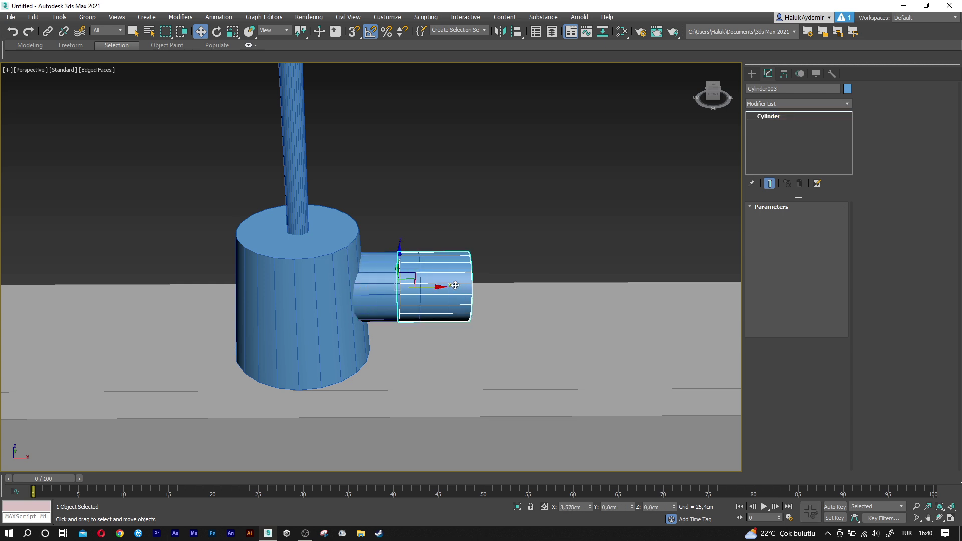
Clone it as Cylinder004 with 3 cm radius and height, pushed against the smaller arm.
{"action": "left_click", "coordinate": [482, 324]}
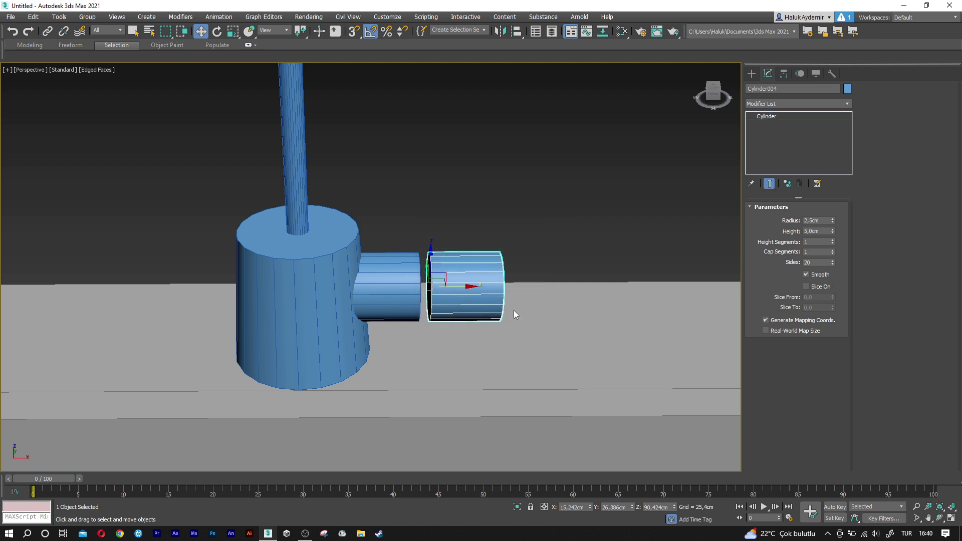
{"action": "double_click", "coordinate": [823, 222]}
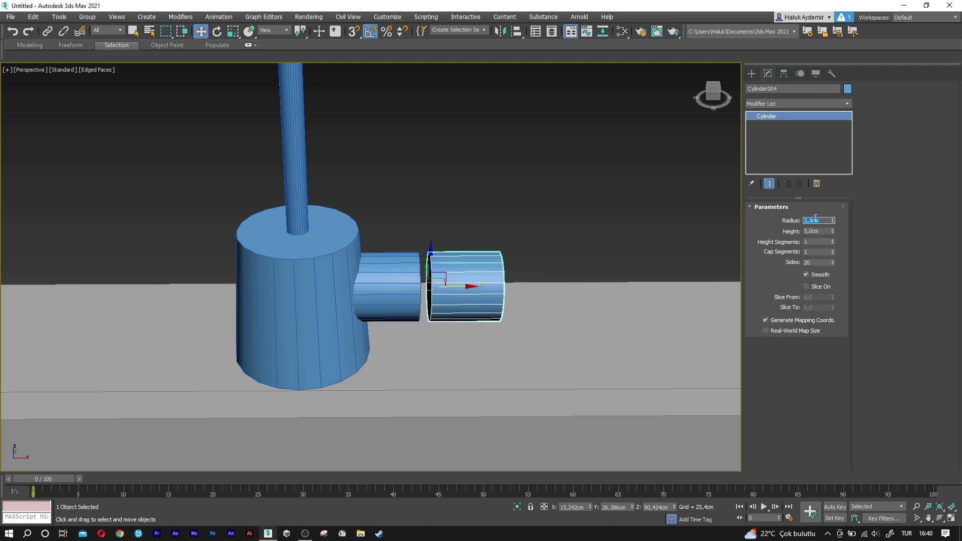
{"action": "type", "text": "3"}
{"action": "key", "text": "Tab"}
{"action": "type", "text": "3"}
{"action": "key", "text": "Return"}
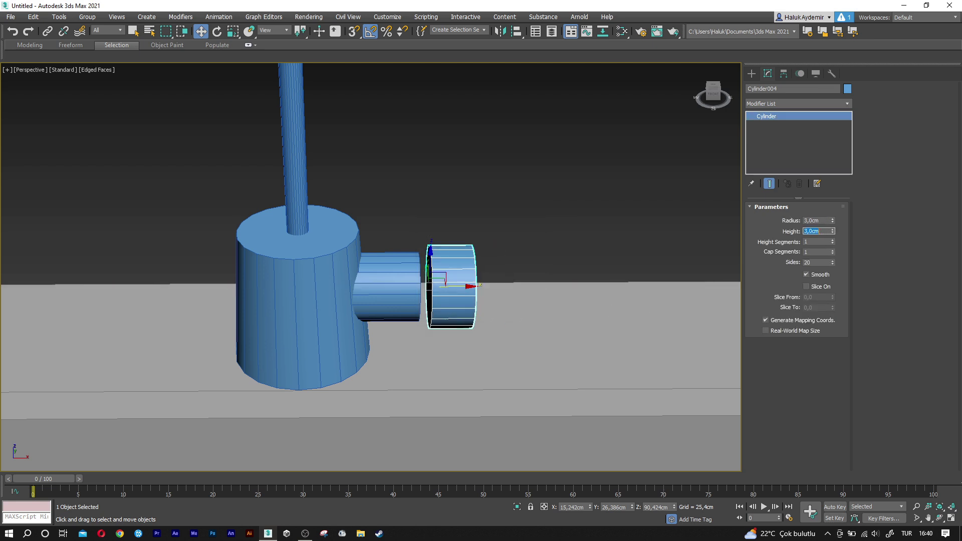
{"action": "left_click_drag", "start_coordinate": [463, 286], "coordinate": [408, 286]}
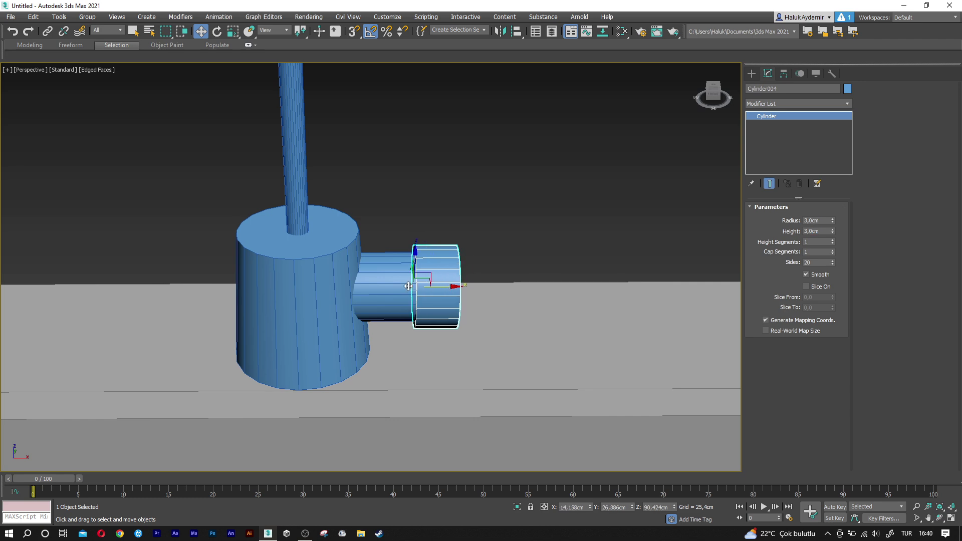
{"action": "middle_click_drag", "start_coordinate": [408, 286], "coordinate": [451, 291], "text": "alt"}
{"action": "scroll", "coordinate": [415, 283], "scroll_direction": "up", "scroll_amount": 4}
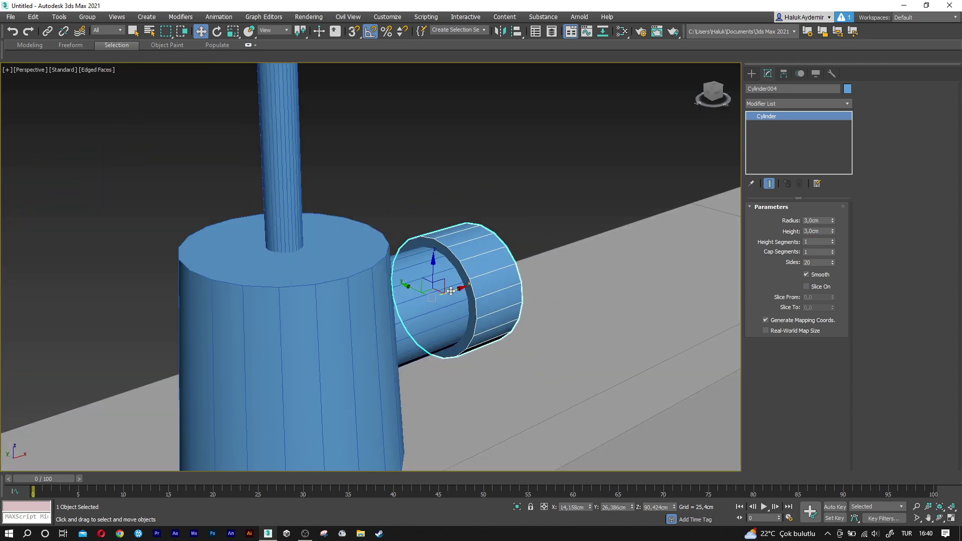
{"action": "left_click_drag", "start_coordinate": [450, 291], "coordinate": [447, 291]}
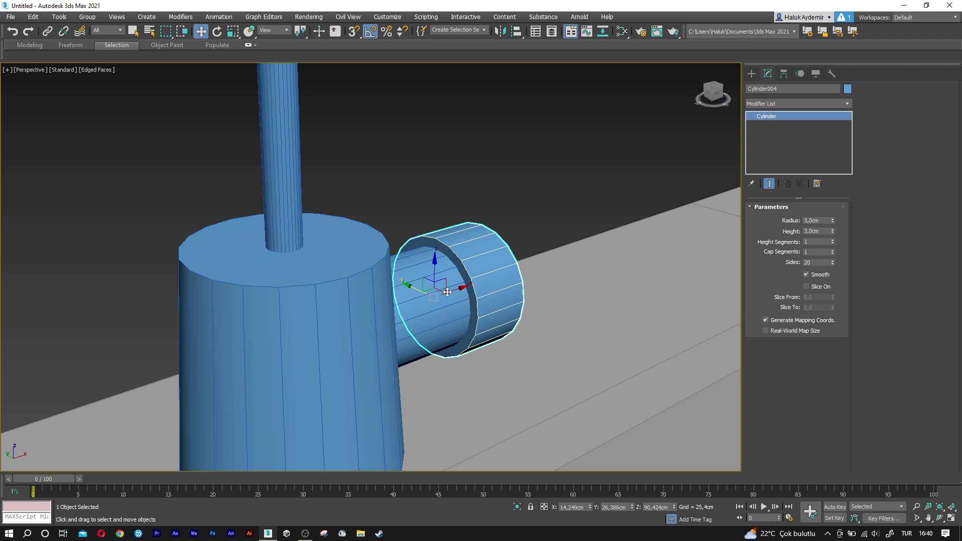
Shift-drag a copy of the tall thin pole to the right as Cylinder005.
{"action": "scroll", "coordinate": [447, 292], "scroll_direction": "down", "scroll_amount": 3}
{"action": "middle_click_drag", "start_coordinate": [447, 292], "coordinate": [402, 316], "text": "alt"}
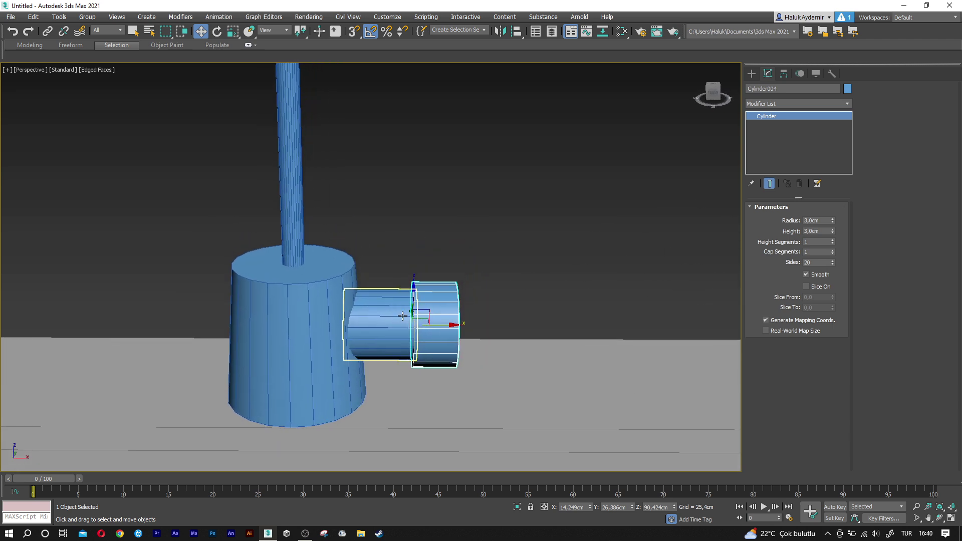
{"action": "left_click", "coordinate": [298, 258]}
{"action": "left_click_drag", "start_coordinate": [320, 260], "coordinate": [466, 261], "text": "shift"}
Make the pole copy 10 cm tall and lower it onto the side cylinder.
{"action": "left_click", "coordinate": [483, 312]}
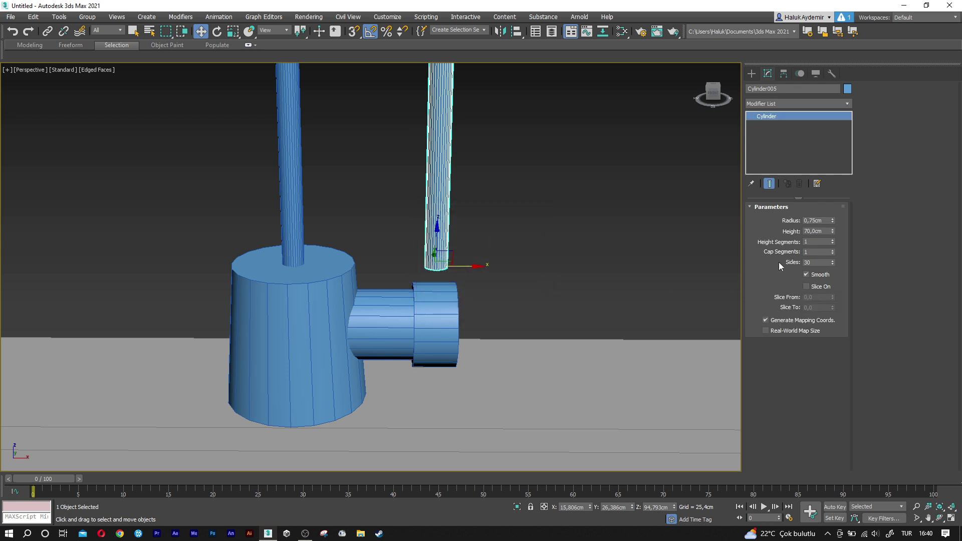
{"action": "double_click", "coordinate": [826, 231]}
{"action": "type", "text": "10"}
{"action": "key", "text": "Return"}
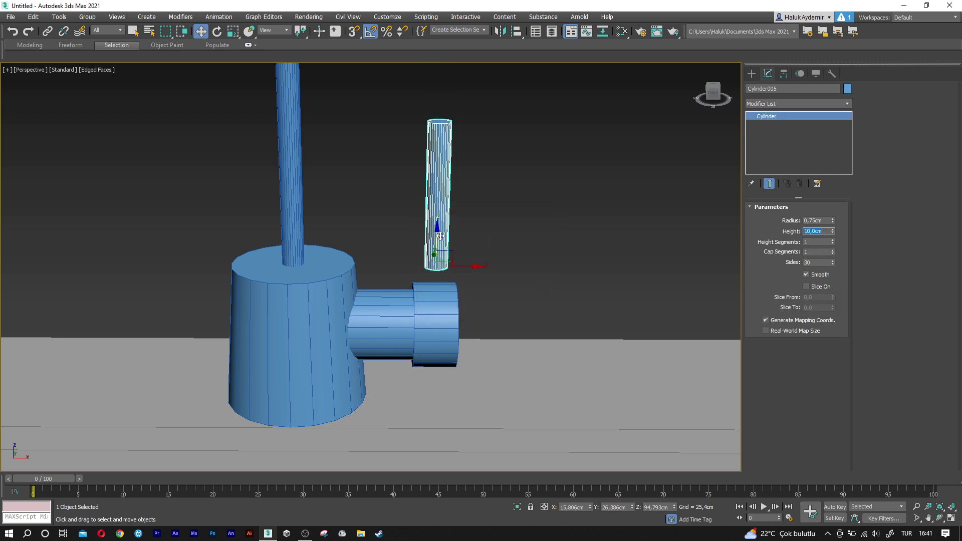
{"action": "mouse_move", "coordinate": [424, 256]}
{"action": "left_mouse_down"}
{"action": "mouse_move", "coordinate": [424, 284]}
{"action": "mouse_move", "coordinate": [408, 267]}
{"action": "left_mouse_up"}
{"action": "scroll", "coordinate": [407, 284], "scroll_direction": "up", "scroll_amount": 3}
{"action": "scroll", "coordinate": [407, 284], "scroll_direction": "up", "scroll_amount": 2}
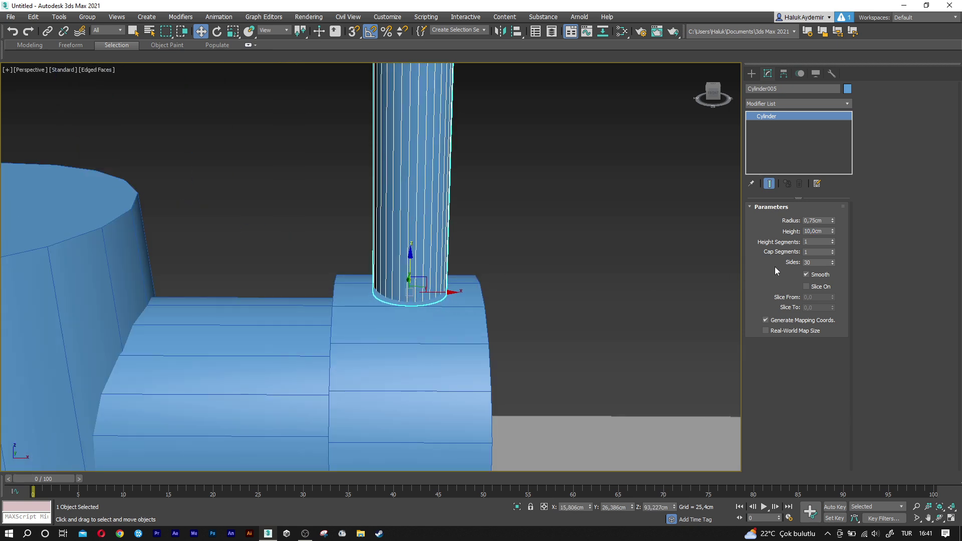
Give the lever cylinder 20 sides, then select the tall faucet pole Cylinder002.
{"action": "double_click", "coordinate": [811, 260]}
{"action": "type", "text": "20"}
{"action": "key", "text": "Return"}
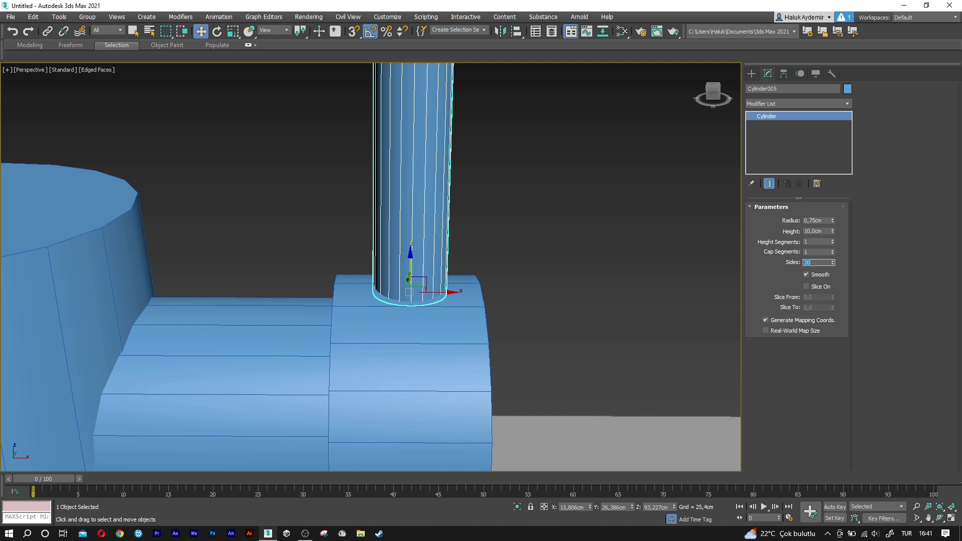
{"action": "scroll", "coordinate": [338, 300], "scroll_direction": "down", "scroll_amount": 3}
{"action": "scroll", "coordinate": [338, 300], "scroll_direction": "down", "scroll_amount": 1}
{"action": "mouse_move", "coordinate": [339, 296]}
{"action": "middle_mouse_down", "text": "alt"}
{"action": "mouse_move", "coordinate": [458, 308]}
{"action": "mouse_move", "coordinate": [339, 301]}
{"action": "mouse_move", "coordinate": [413, 275]}
{"action": "middle_mouse_up", "text": "alt"}
{"action": "scroll", "coordinate": [339, 301], "scroll_direction": "down", "scroll_amount": 3}
{"action": "left_click", "coordinate": [407, 248]}
{"action": "scroll", "coordinate": [416, 241], "scroll_direction": "up", "scroll_amount": 4}
Give faucet pole Cylinder002 30 height segments and 26 sides.
{"action": "scroll", "coordinate": [416, 242], "scroll_direction": "up", "scroll_amount": 2}
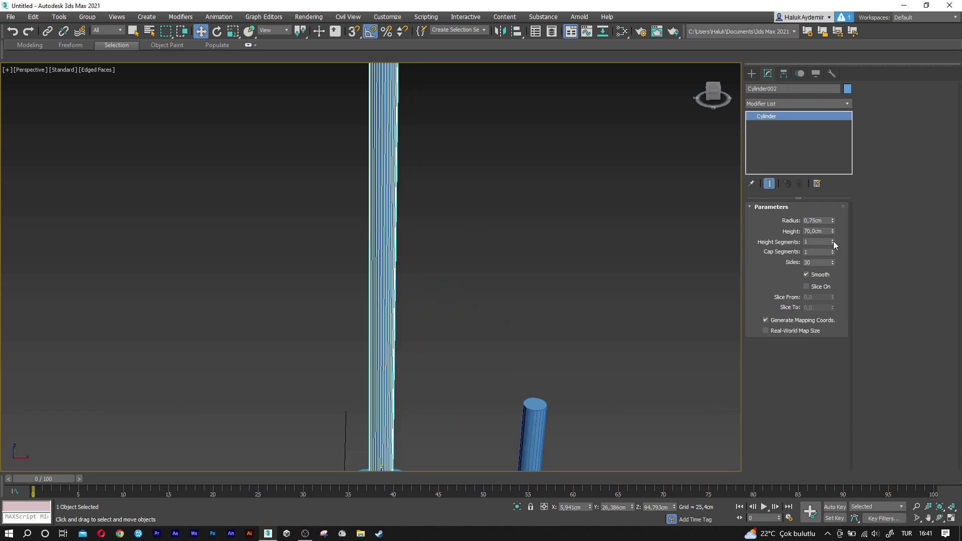
{"action": "double_click", "coordinate": [812, 241]}
{"action": "key", "text": "Return"}
{"action": "key", "text": "Tab"}
{"action": "key", "text": "Tab"}
{"action": "type", "text": "26"}
{"action": "key", "text": "Return"}
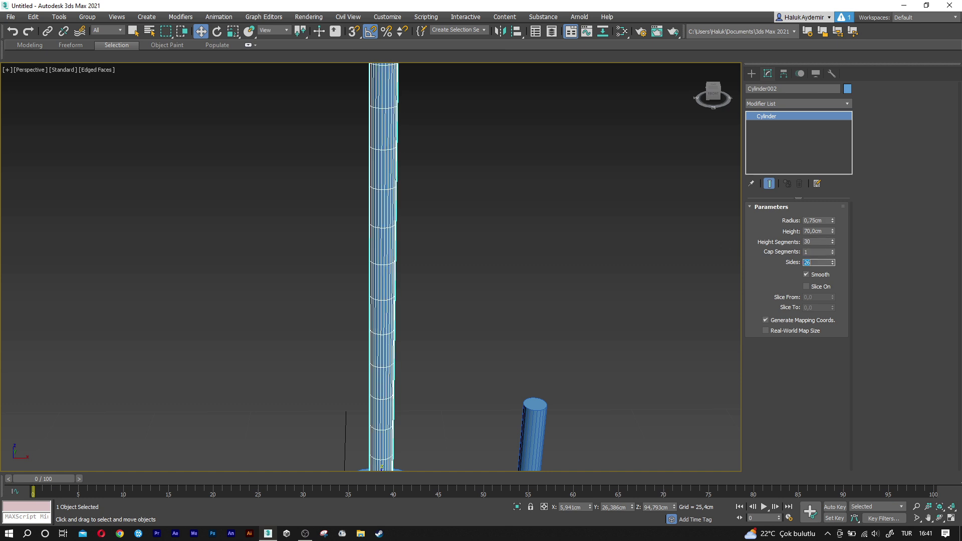
{"action": "scroll", "coordinate": [379, 259], "scroll_direction": "down", "scroll_amount": 8}
{"action": "mouse_move", "coordinate": [379, 265]}
{"action": "middle_mouse_down", "text": "alt"}
{"action": "mouse_move", "coordinate": [365, 277]}
{"action": "mouse_move", "coordinate": [399, 280]}
{"action": "mouse_move", "coordinate": [407, 296]}
{"action": "middle_mouse_up", "text": "alt"}
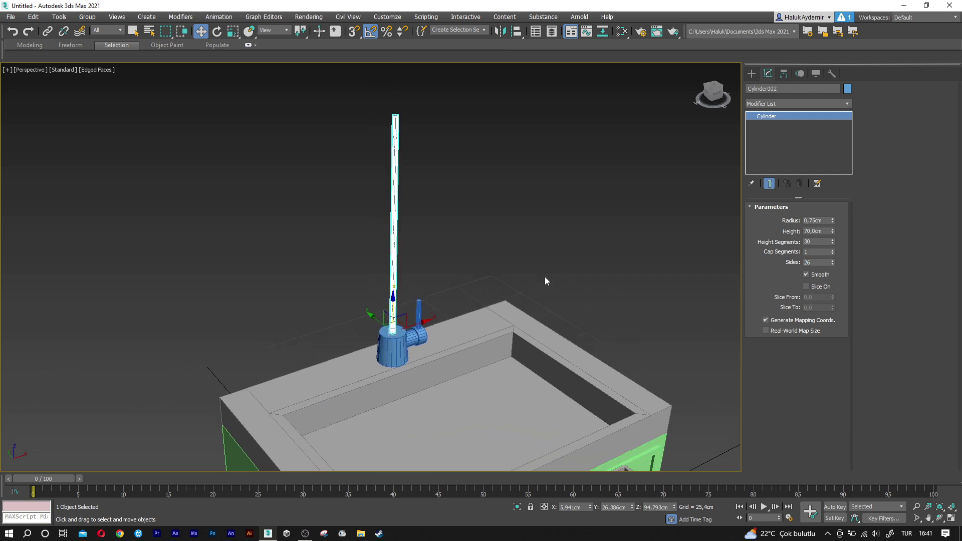
{"action": "left_click", "coordinate": [768, 104]}
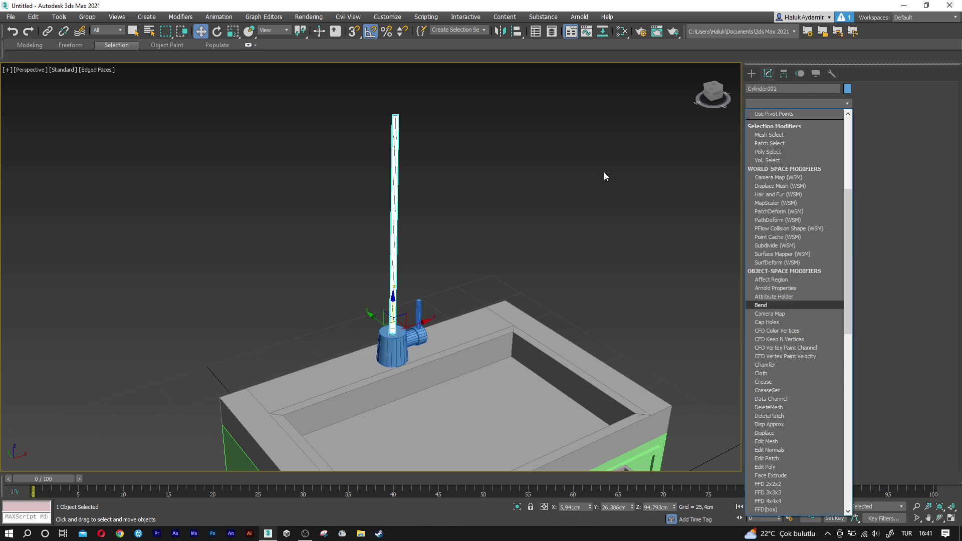
Add a Bend modifier to the pole with a 180° angle and 90° direction.
{"action": "key", "text": "b"}
{"action": "left_click", "coordinate": [761, 113]}
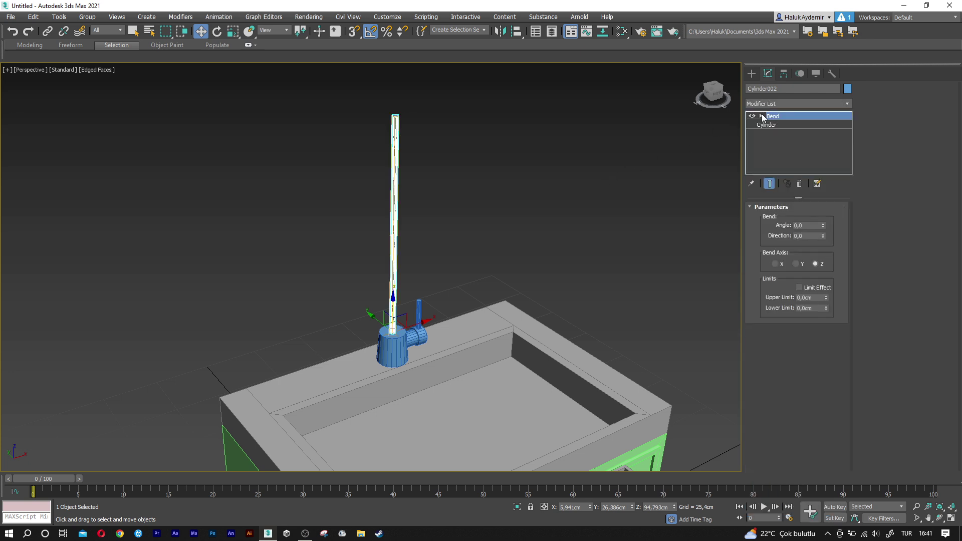
{"action": "left_click", "coordinate": [808, 227]}
{"action": "key", "text": "Tab"}
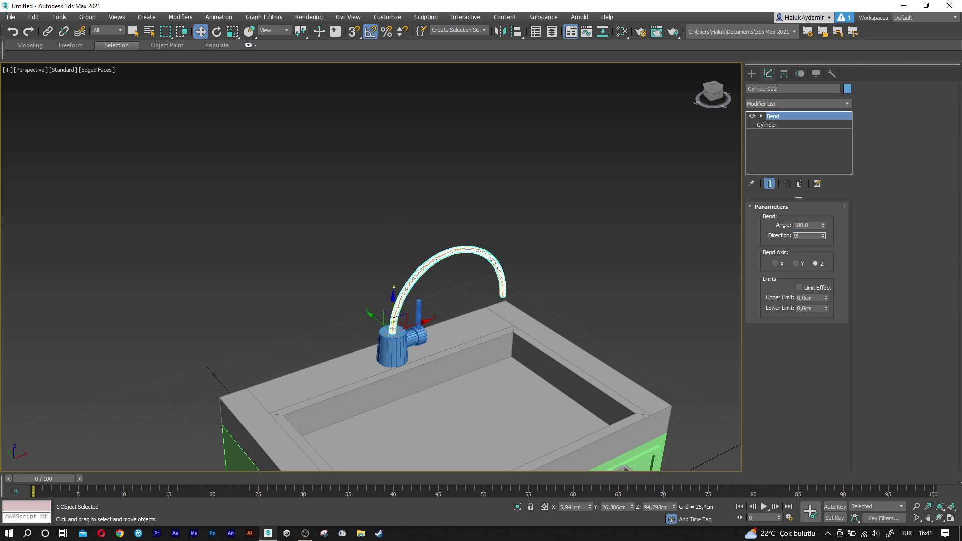
{"action": "type", "text": "0"}
{"action": "key", "text": "Return"}
{"action": "mouse_move", "coordinate": [333, 326]}
{"action": "middle_mouse_down", "text": "alt"}
{"action": "mouse_move", "coordinate": [372, 263]}
{"action": "mouse_move", "coordinate": [415, 303]}
{"action": "middle_mouse_up", "text": "alt"}
{"action": "scroll", "coordinate": [407, 278], "scroll_direction": "up", "scroll_amount": 5}
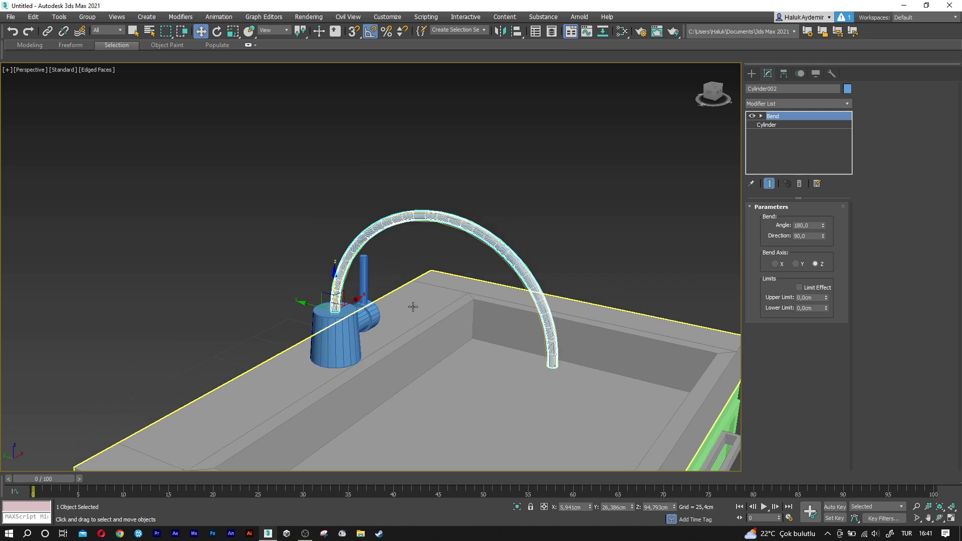
{"action": "key", "text": "F4"}
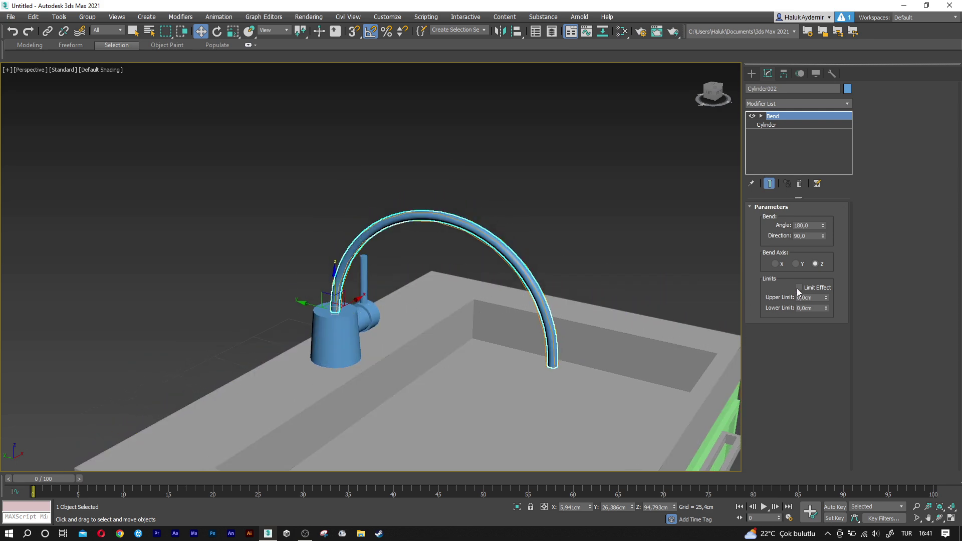
Limit the bend effect to a 20 cm upper limit and select the Bend gizmo.
{"action": "left_click", "coordinate": [799, 288]}
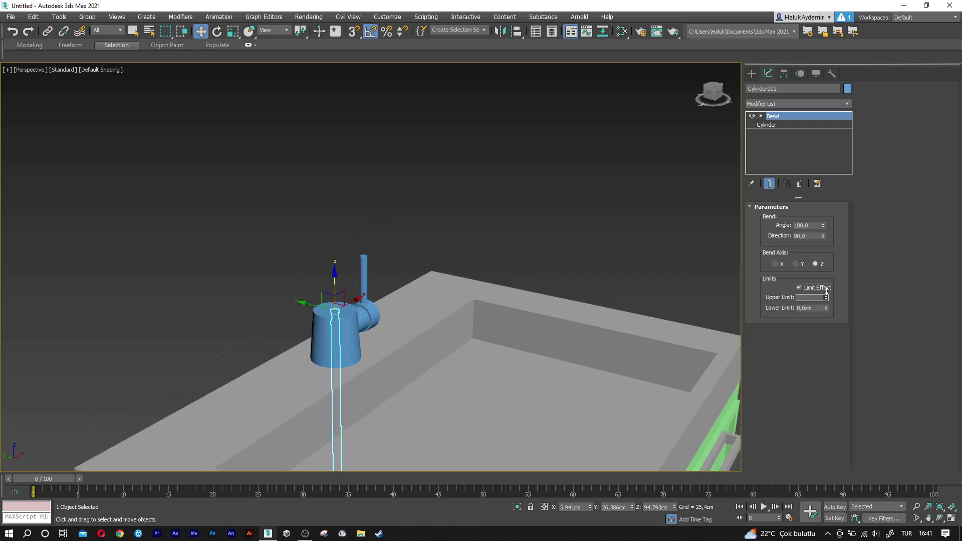
{"action": "left_click_drag", "start_coordinate": [825, 299], "coordinate": [826, 290]}
{"action": "left_click", "coordinate": [815, 297]}
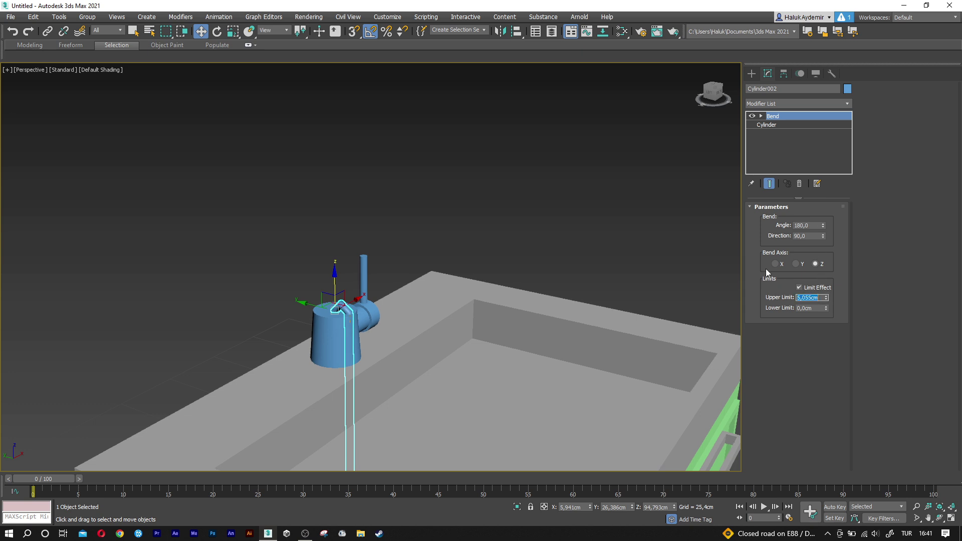
{"action": "type", "text": "20"}
{"action": "key", "text": "Return"}
{"action": "middle_click_drag", "start_coordinate": [442, 328], "coordinate": [465, 321]}
{"action": "scroll", "coordinate": [465, 321], "scroll_direction": "up", "scroll_amount": 2}
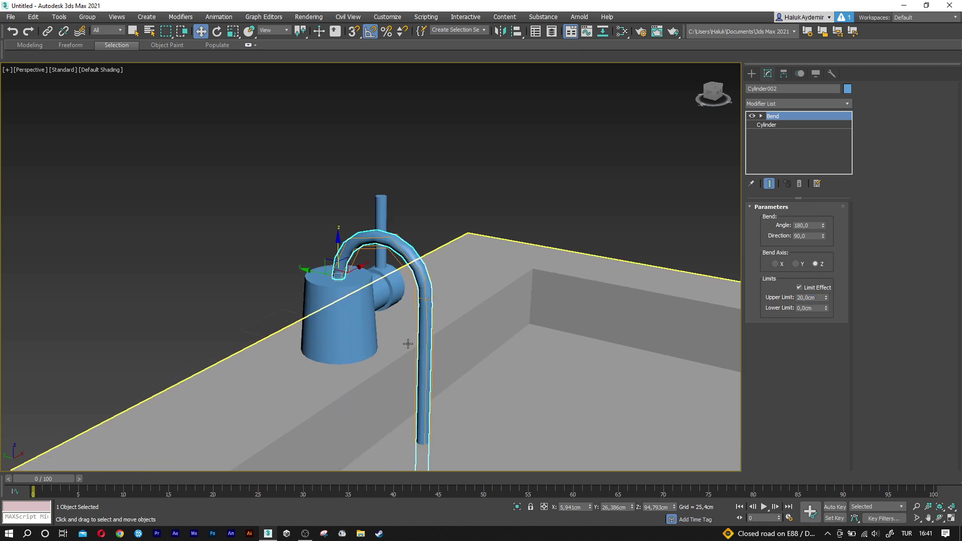
{"action": "key", "text": "F4"}
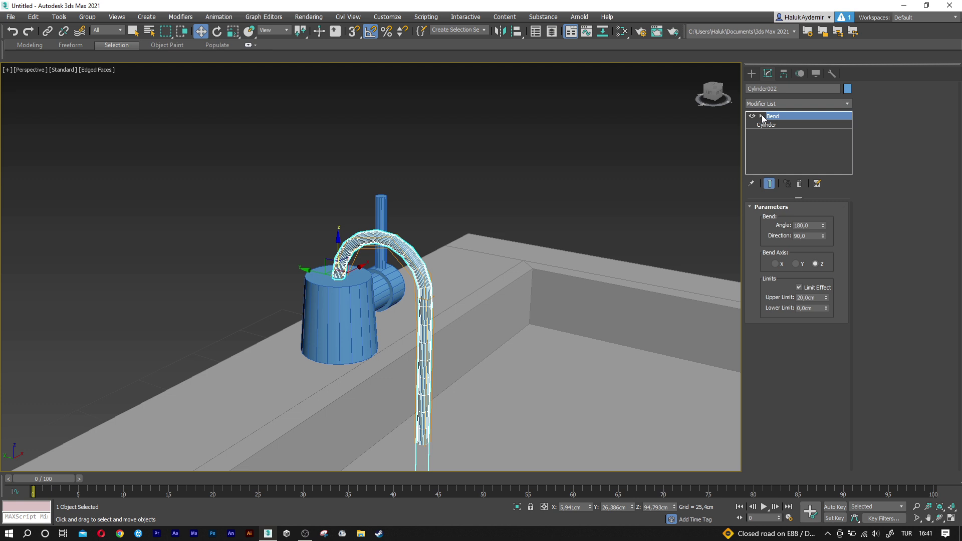
{"action": "left_click", "coordinate": [761, 116]}
{"action": "left_click", "coordinate": [772, 125]}
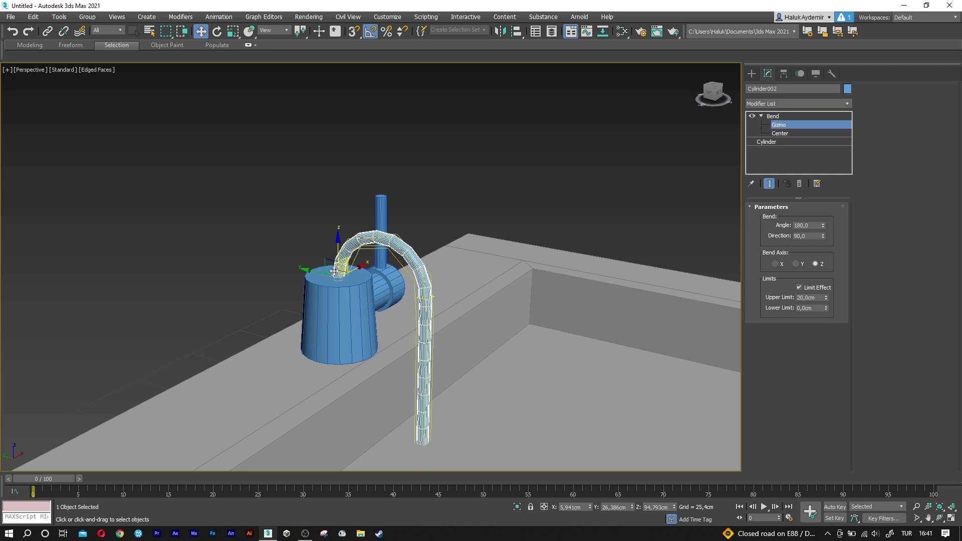
Raise the bend gizmo up the spout and reduce the bend angle to 170°.
{"action": "scroll", "coordinate": [333, 270], "scroll_direction": "down", "scroll_amount": 2}
{"action": "left_click_drag", "start_coordinate": [335, 253], "coordinate": [328, 96]}
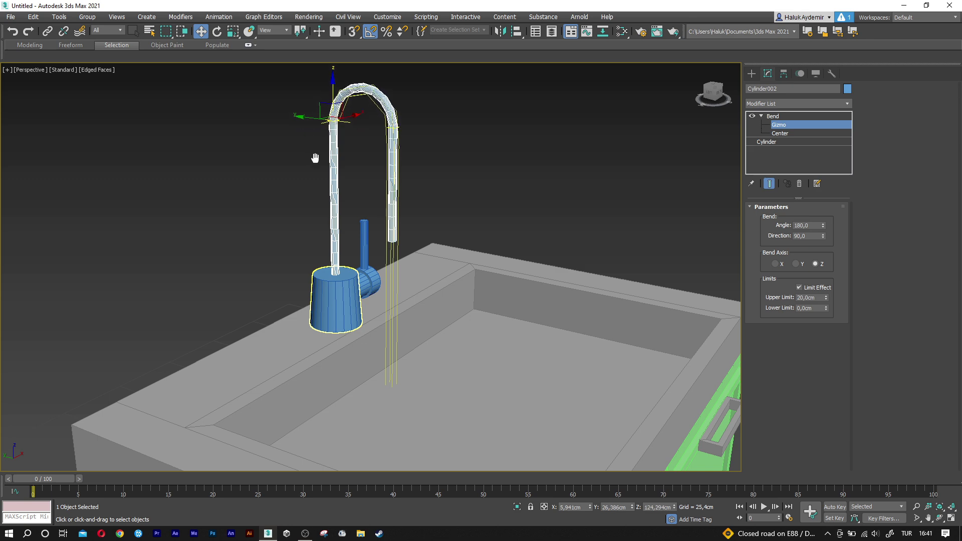
{"action": "mouse_move", "coordinate": [315, 158]}
{"action": "middle_mouse_down", "text": "alt"}
{"action": "mouse_move", "coordinate": [373, 156]}
{"action": "mouse_move", "coordinate": [321, 160]}
{"action": "mouse_move", "coordinate": [339, 163]}
{"action": "mouse_move", "coordinate": [326, 252]}
{"action": "middle_mouse_up", "text": "alt"}
{"action": "scroll", "coordinate": [360, 223], "scroll_direction": "up", "scroll_amount": 3}
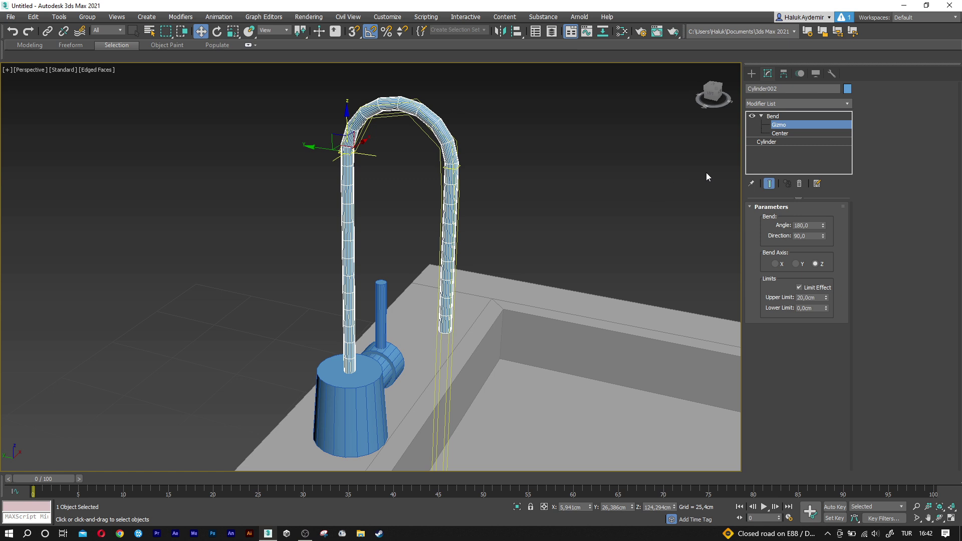
{"action": "left_click_drag", "start_coordinate": [825, 226], "coordinate": [821, 232]}
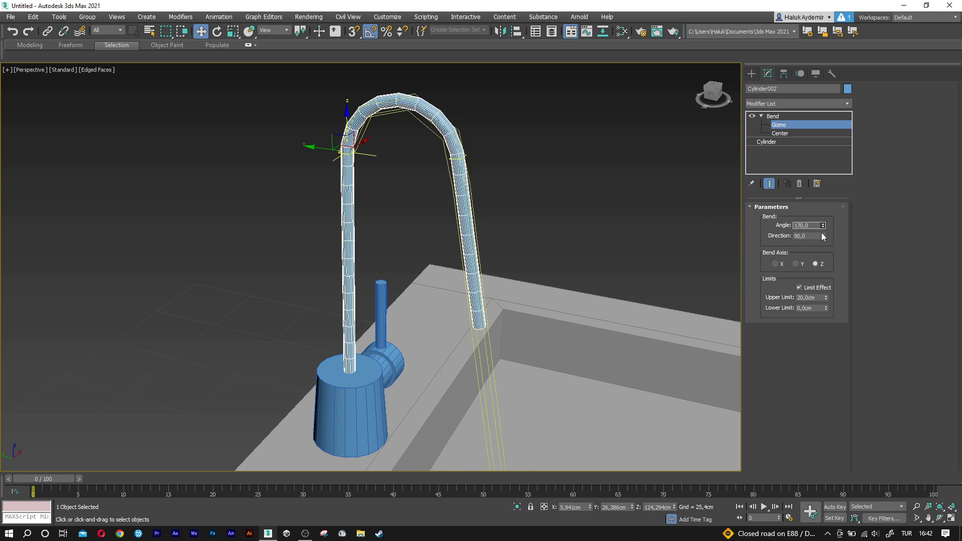
Make the spout cylinder 65 cm tall and lift the bend gizmo slightly higher.
{"action": "left_click", "coordinate": [782, 142]}
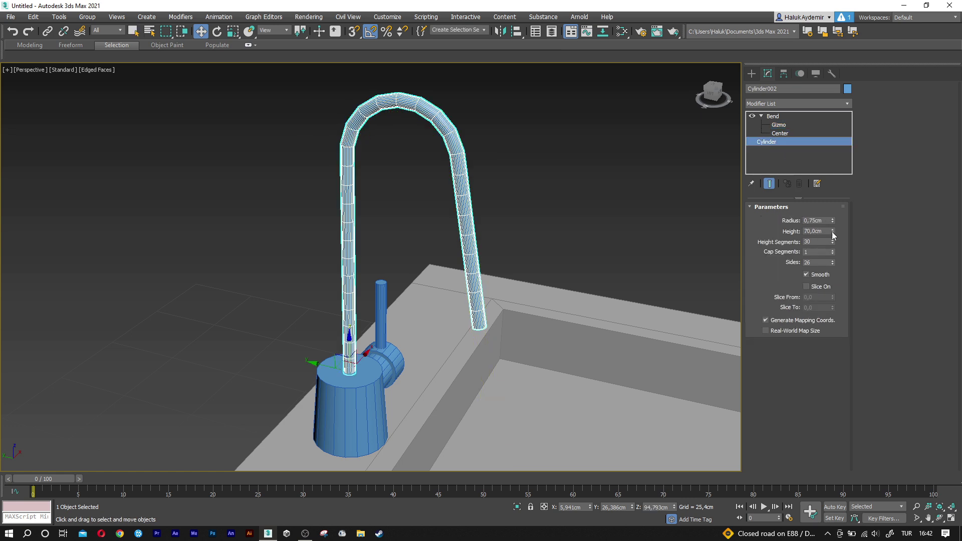
{"action": "left_click_drag", "start_coordinate": [831, 232], "coordinate": [835, 243]}
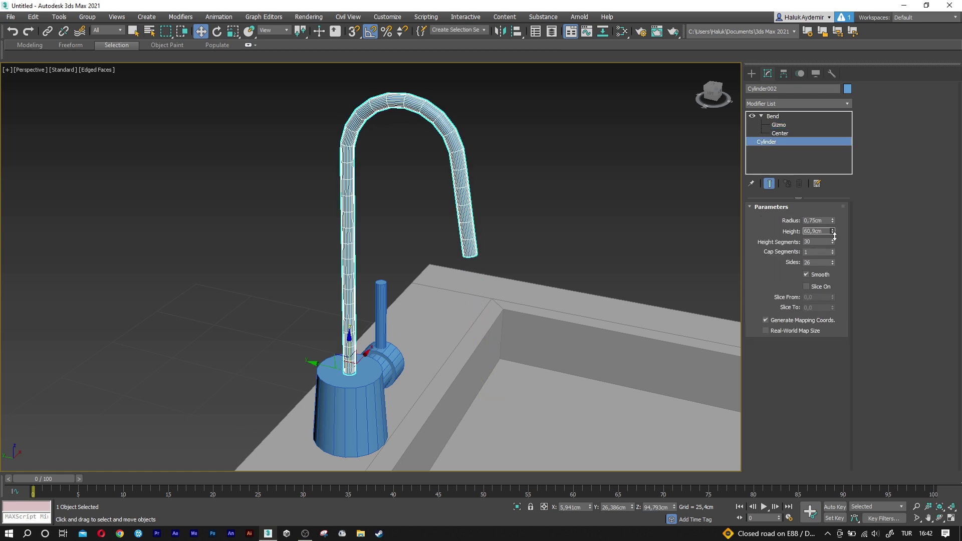
{"action": "type", "text": "65"}
{"action": "key", "text": "Return"}
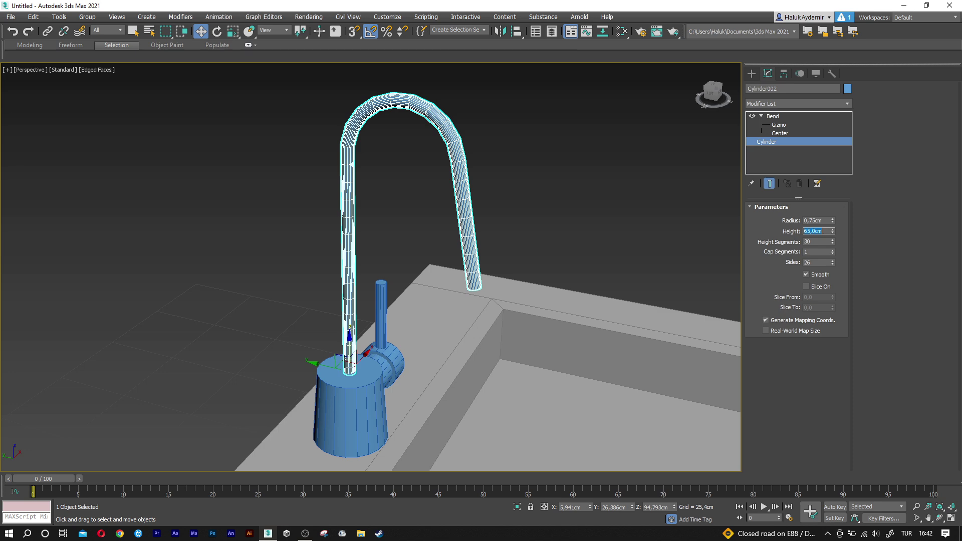
{"action": "middle_click_drag", "start_coordinate": [644, 230], "coordinate": [599, 241], "text": "alt"}
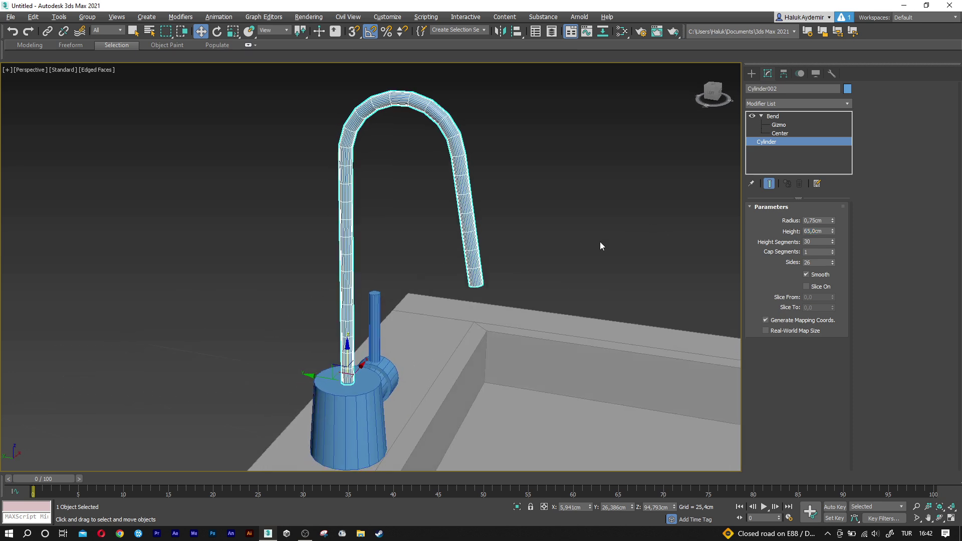
{"action": "scroll", "coordinate": [521, 209], "scroll_direction": "down", "scroll_amount": 2}
{"action": "mouse_move", "coordinate": [522, 210]}
{"action": "middle_mouse_down", "text": "alt"}
{"action": "mouse_move", "coordinate": [558, 197]}
{"action": "mouse_move", "coordinate": [528, 208]}
{"action": "mouse_move", "coordinate": [545, 215]}
{"action": "middle_mouse_up", "text": "alt"}
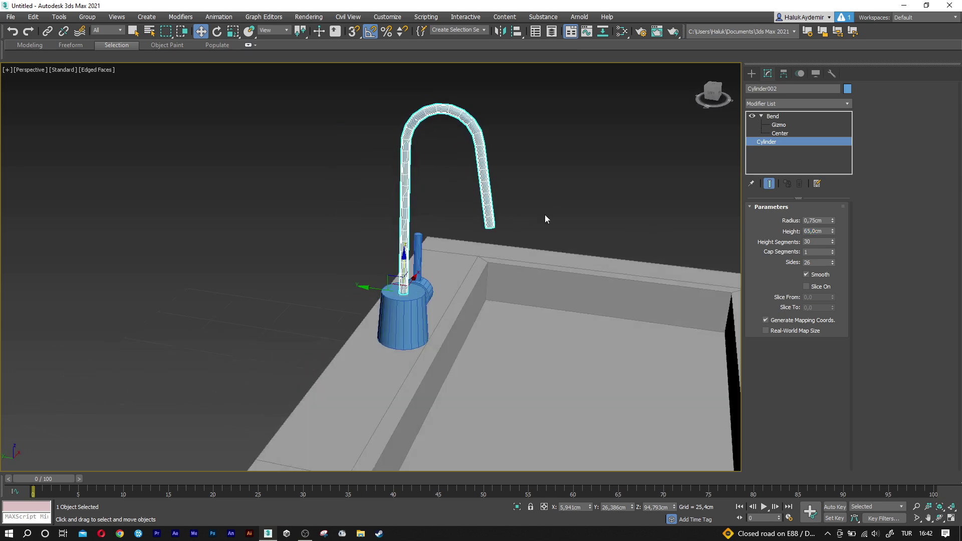
{"action": "left_click", "coordinate": [778, 124]}
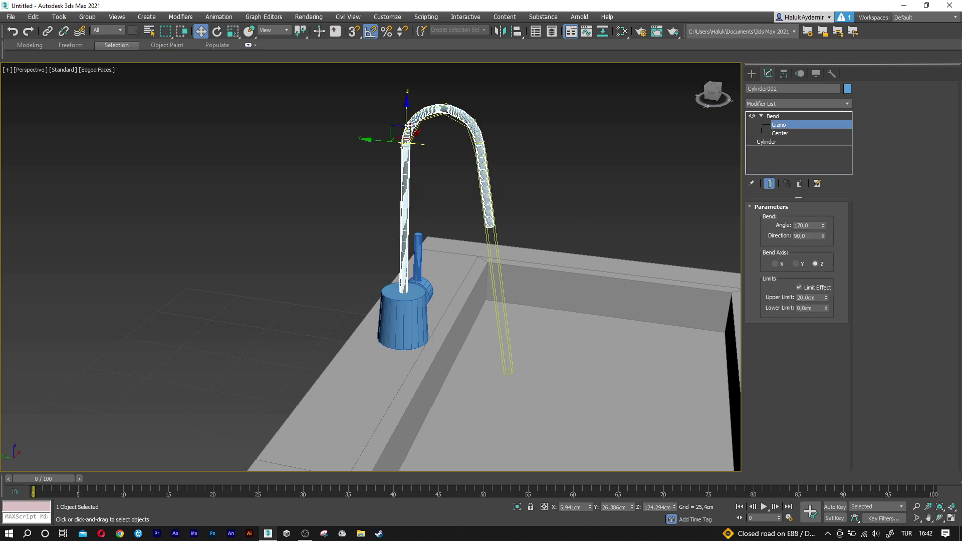
{"action": "left_click_drag", "start_coordinate": [412, 118], "coordinate": [416, 105]}
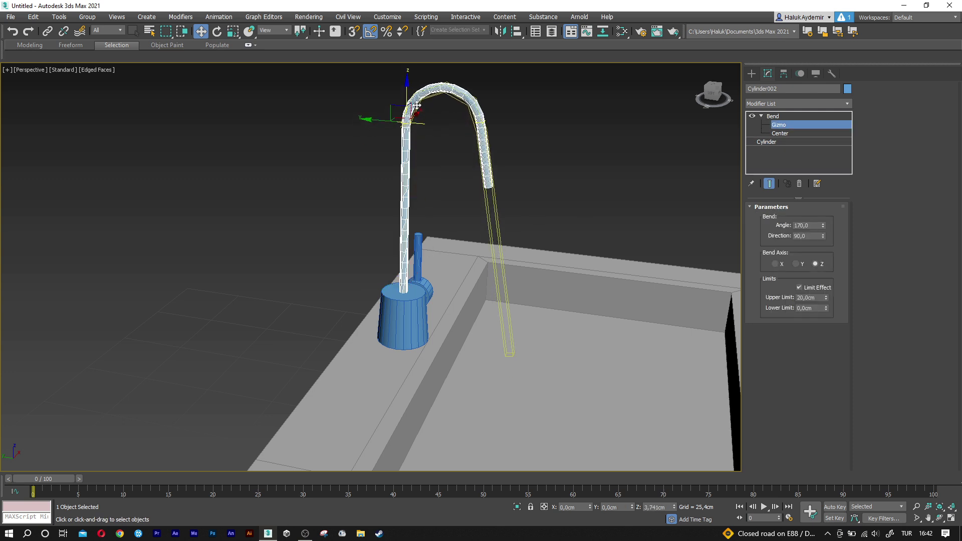
{"action": "left_click", "coordinate": [764, 142]}
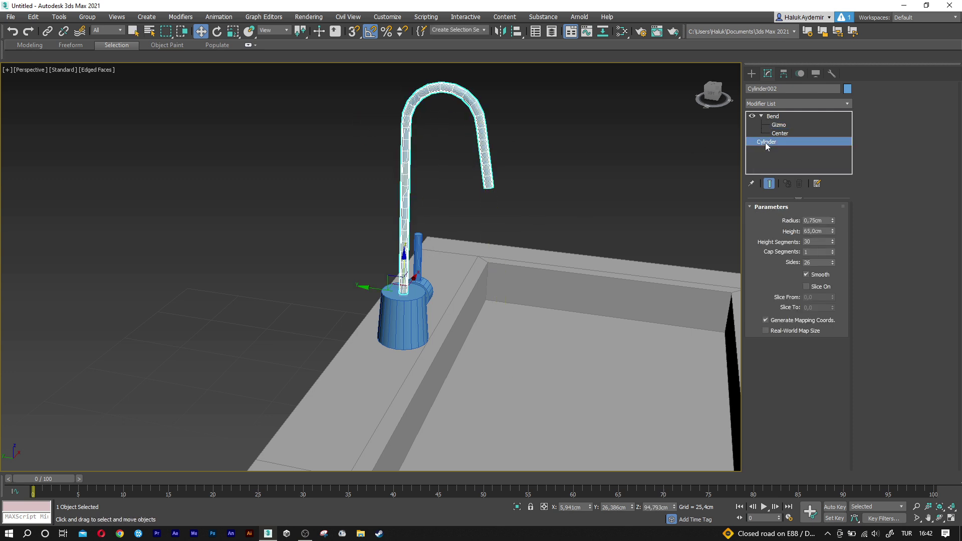
Set the Bend angle to 160°, then settle it at 165°.
{"action": "left_click", "coordinate": [772, 116]}
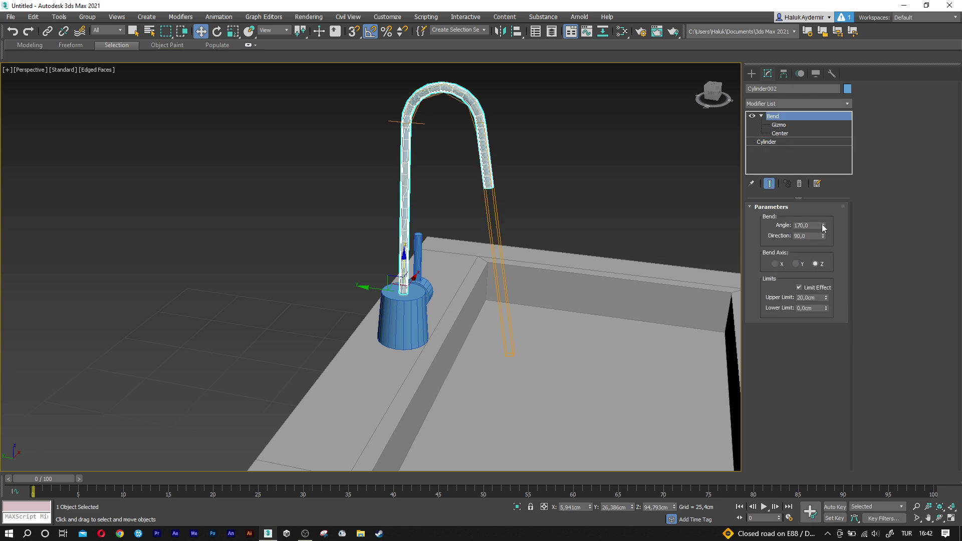
{"action": "left_click_drag", "start_coordinate": [823, 226], "coordinate": [828, 232]}
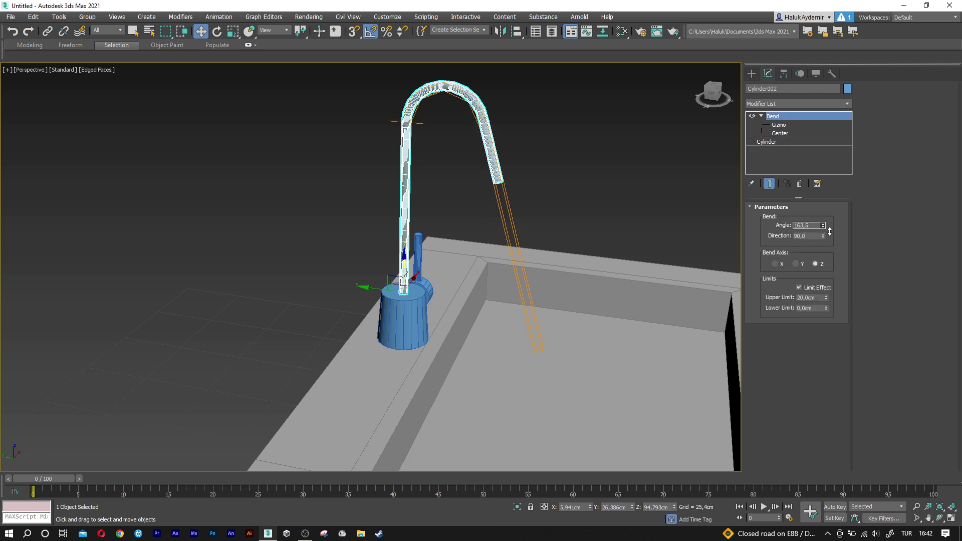
{"action": "double_click", "coordinate": [803, 225]}
{"action": "type", "text": "160"}
{"action": "key", "text": "Return"}
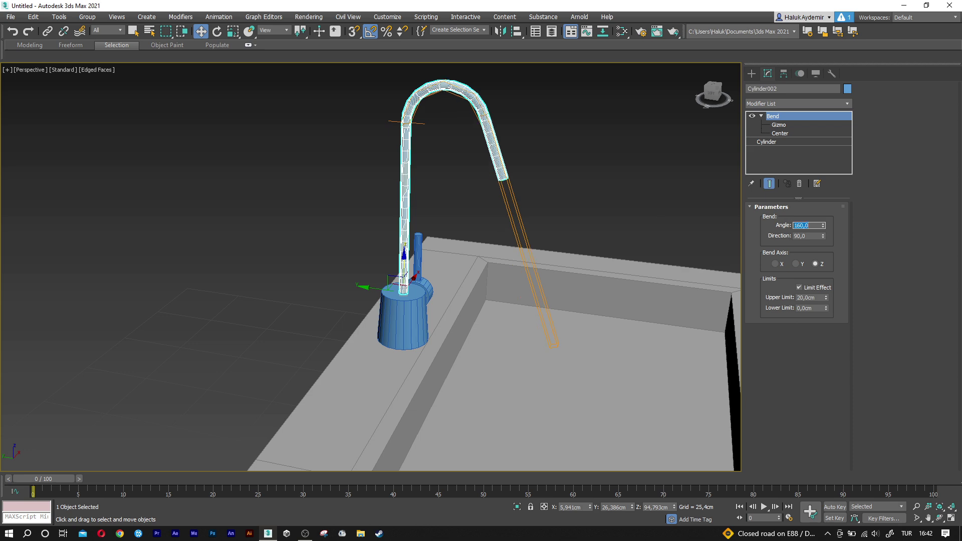
{"action": "mouse_move", "coordinate": [353, 213]}
{"action": "middle_mouse_down", "text": "alt"}
{"action": "mouse_move", "coordinate": [394, 209]}
{"action": "mouse_move", "coordinate": [359, 209]}
{"action": "middle_mouse_up", "text": "alt"}
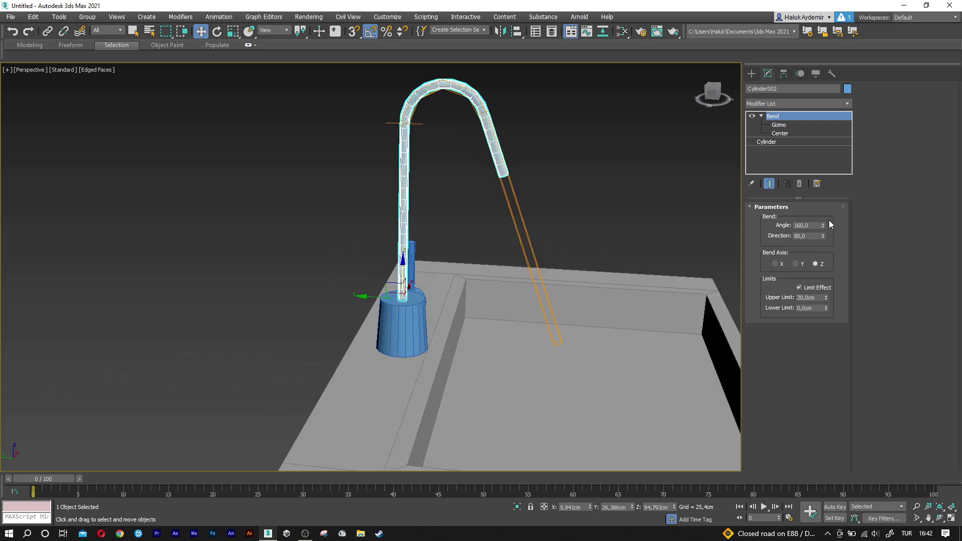
{"action": "double_click", "coordinate": [811, 225]}
{"action": "type", "text": "165"}
{"action": "key", "text": "Return"}
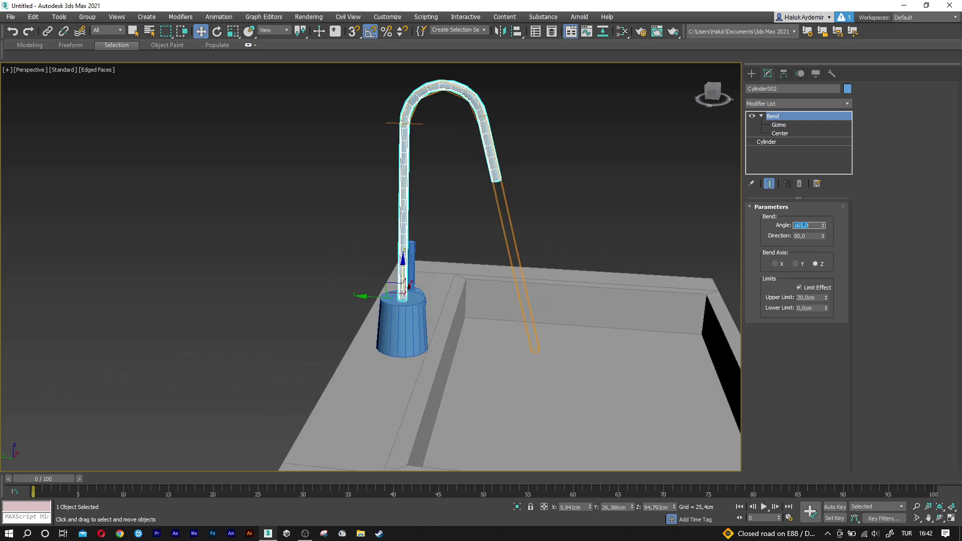
{"action": "middle_click_drag", "start_coordinate": [519, 245], "coordinate": [426, 259], "text": "alt"}
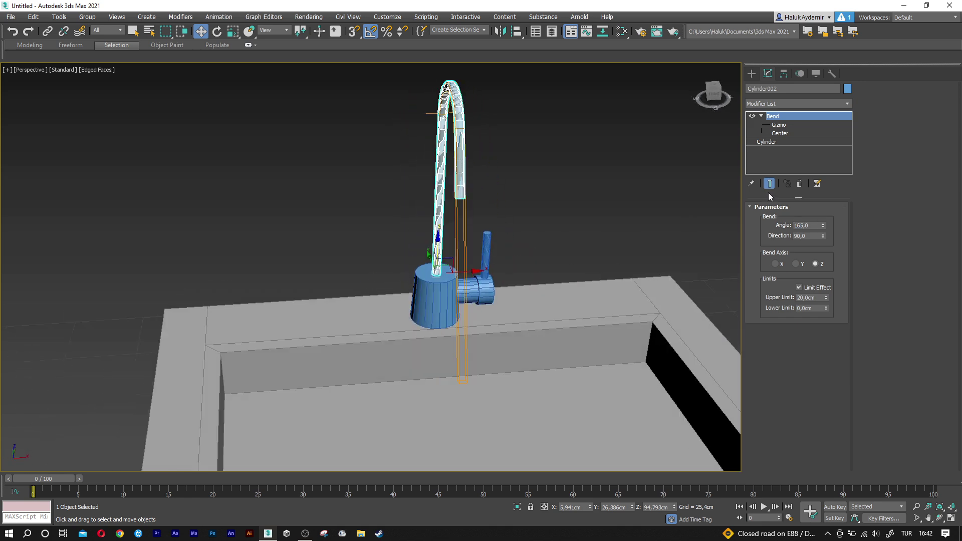
Set the spout cylinder radius to 0,85 cm and turn off Edged Faces with F4.
{"action": "left_click", "coordinate": [792, 142]}
{"action": "double_click", "coordinate": [816, 220]}
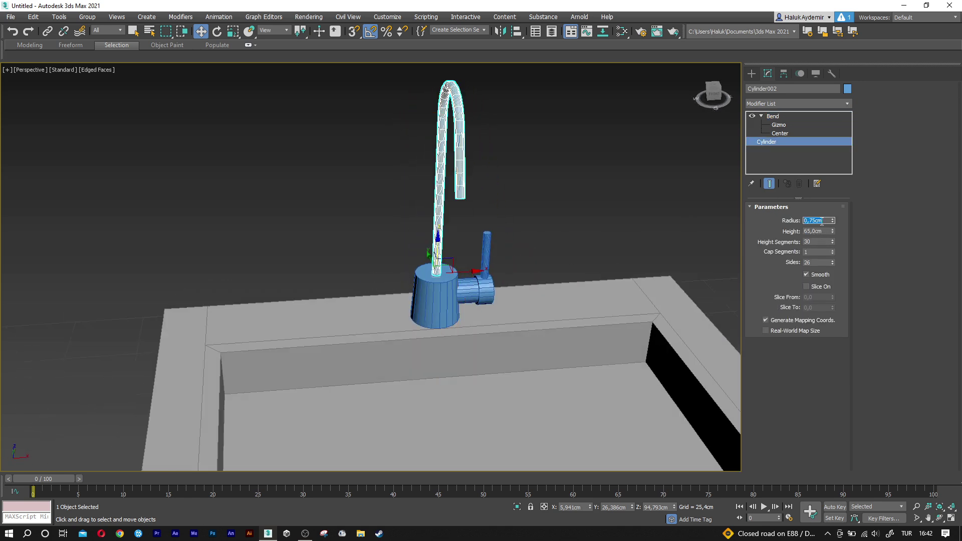
{"action": "type", "text": "0,85"}
{"action": "key", "text": "Return"}
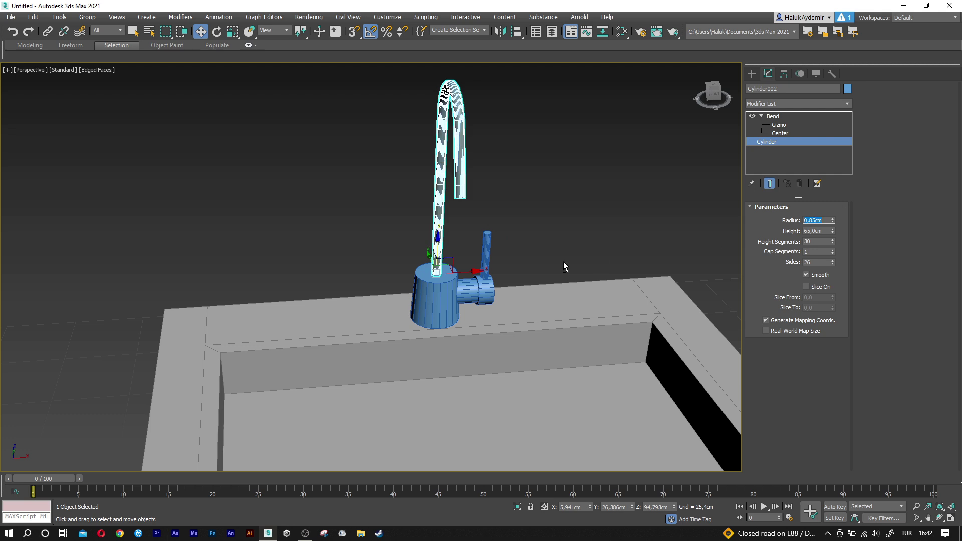
{"action": "key", "text": "F4"}
{"action": "left_click", "coordinate": [385, 234]}
{"action": "scroll", "coordinate": [386, 234], "scroll_direction": "down", "scroll_amount": 3}
{"action": "middle_click_drag", "start_coordinate": [385, 233], "coordinate": [429, 252], "text": "alt"}
Set the faucet spout cylinder radius to 1 cm.
{"action": "left_click", "coordinate": [426, 209]}
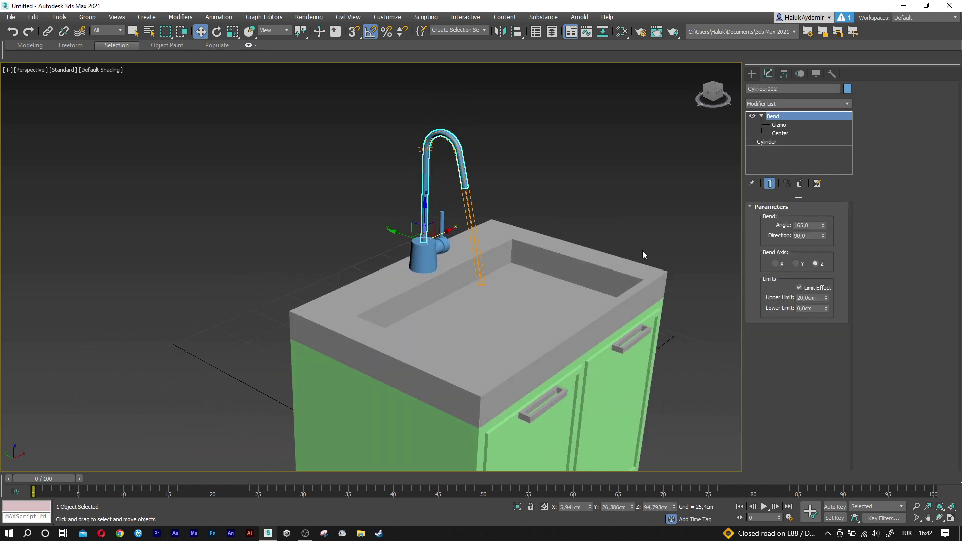
{"action": "left_click", "coordinate": [774, 142]}
{"action": "double_click", "coordinate": [808, 221]}
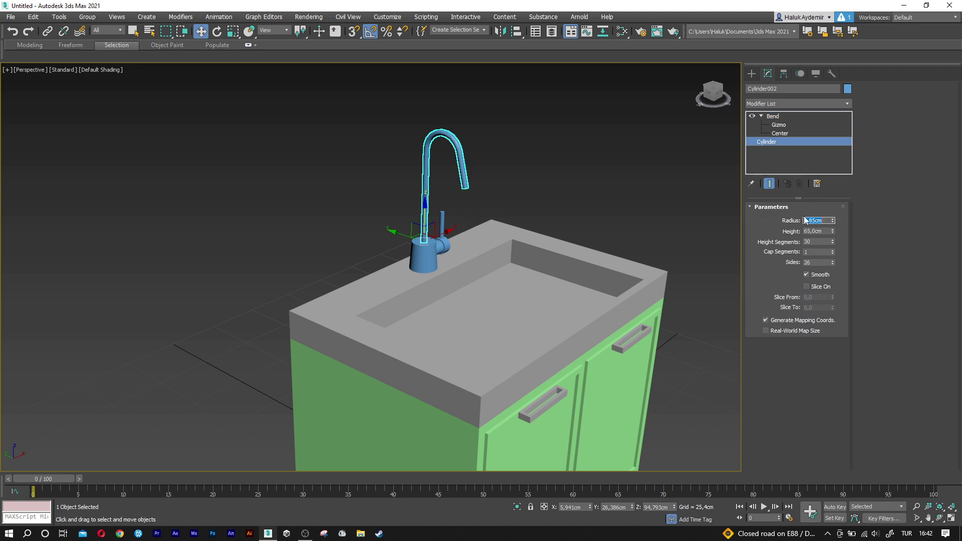
{"action": "type", "text": "1"}
{"action": "key", "text": "Return"}
{"action": "mouse_move", "coordinate": [570, 194]}
{"action": "middle_mouse_down", "text": "alt"}
{"action": "mouse_move", "coordinate": [509, 198]}
{"action": "mouse_move", "coordinate": [542, 198]}
{"action": "mouse_move", "coordinate": [458, 175]}
{"action": "middle_mouse_up", "text": "alt"}
{"action": "scroll", "coordinate": [468, 172], "scroll_direction": "up", "scroll_amount": 3}
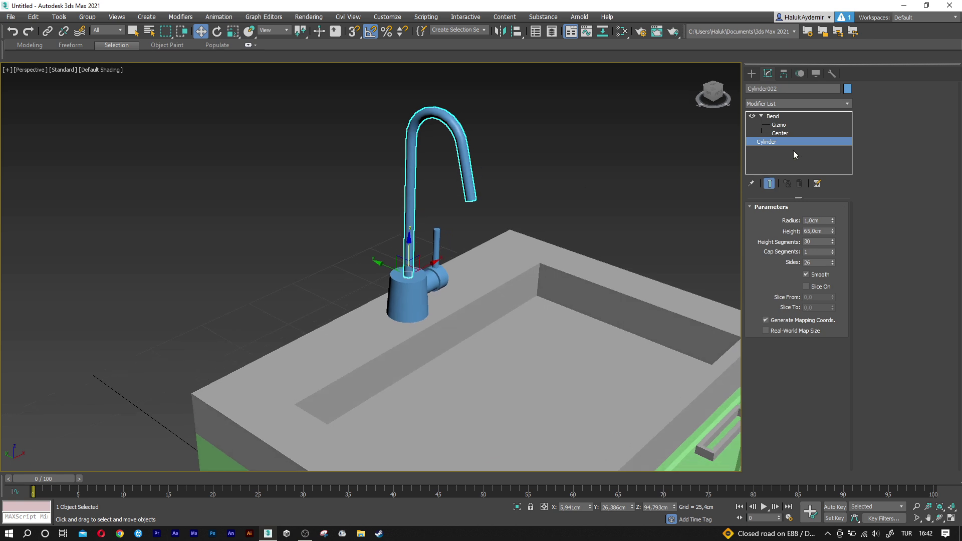
Lift the Bend gizmo a little higher up the spout.
{"action": "left_click", "coordinate": [789, 133]}
{"action": "left_click", "coordinate": [781, 125]}
{"action": "middle_click_drag", "start_coordinate": [548, 157], "coordinate": [549, 189]}
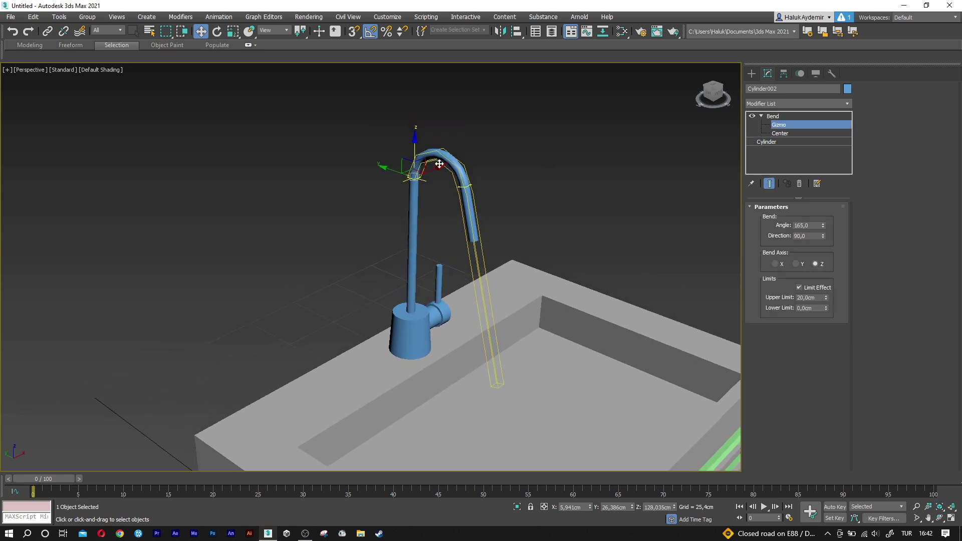
{"action": "left_click_drag", "start_coordinate": [419, 147], "coordinate": [420, 125]}
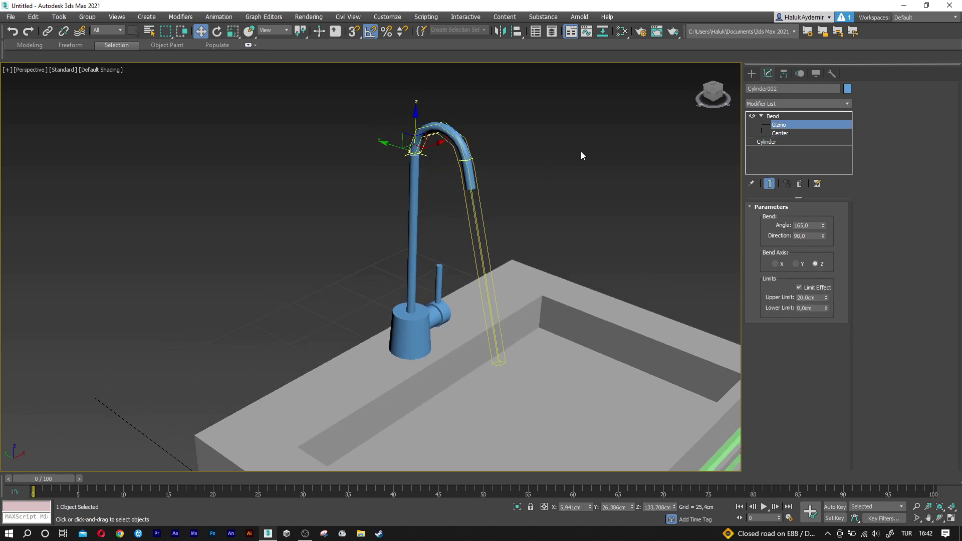
Lengthen the spout cylinder to 70 cm, then to 75 cm.
{"action": "left_click", "coordinate": [774, 141]}
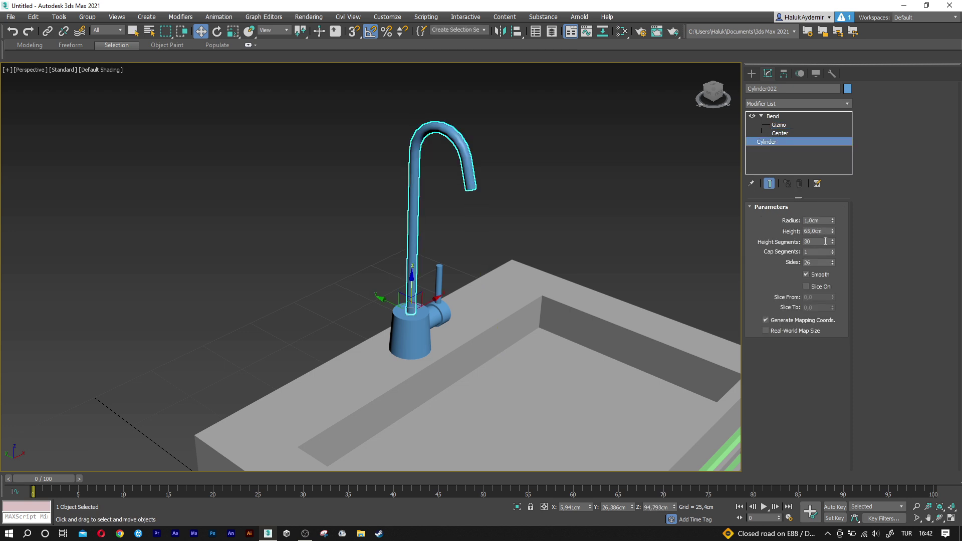
{"action": "left_click_drag", "start_coordinate": [831, 231], "coordinate": [831, 224]}
{"action": "type", "text": "70"}
{"action": "key", "text": "Return"}
{"action": "middle_click_drag", "start_coordinate": [487, 225], "coordinate": [517, 206], "text": "alt"}
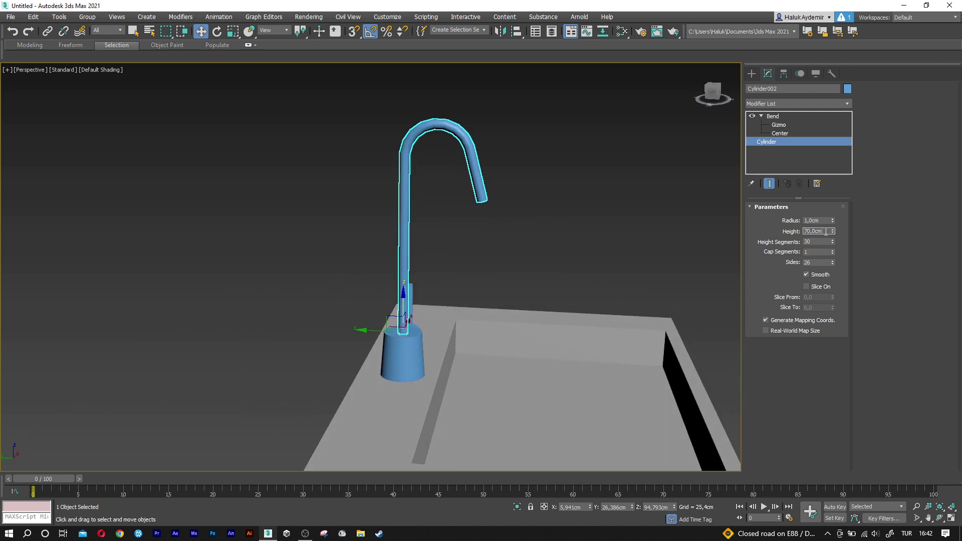
{"action": "type", "text": "75"}
{"action": "key", "text": "Return"}
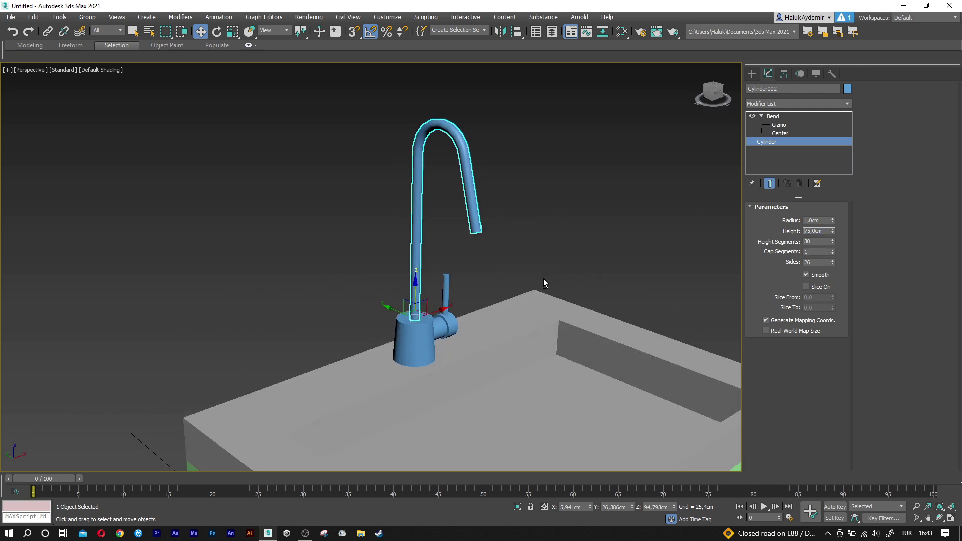